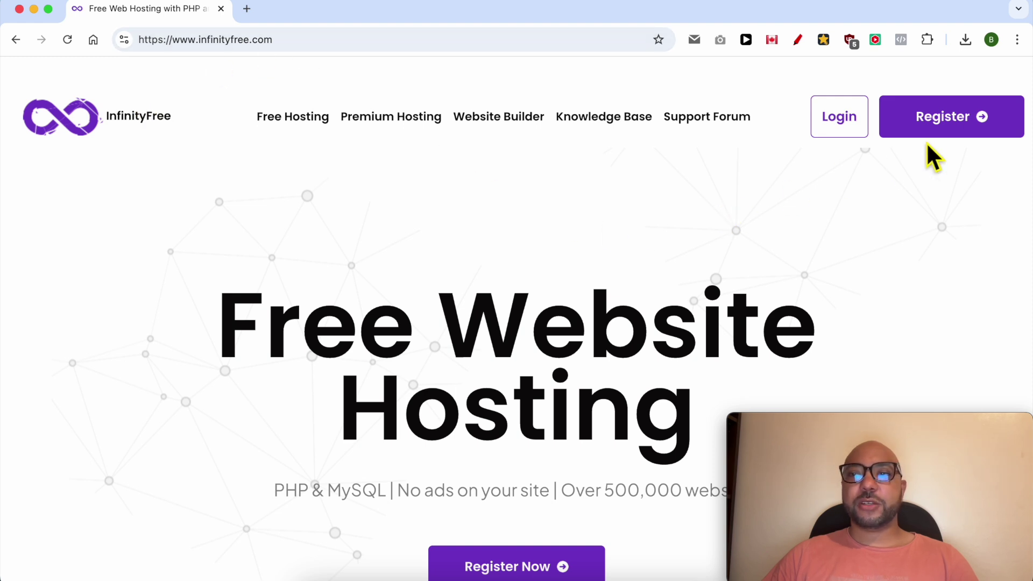
Register a new InfinityFree account with an e-mail address and a matching password
left_click(945, 121)
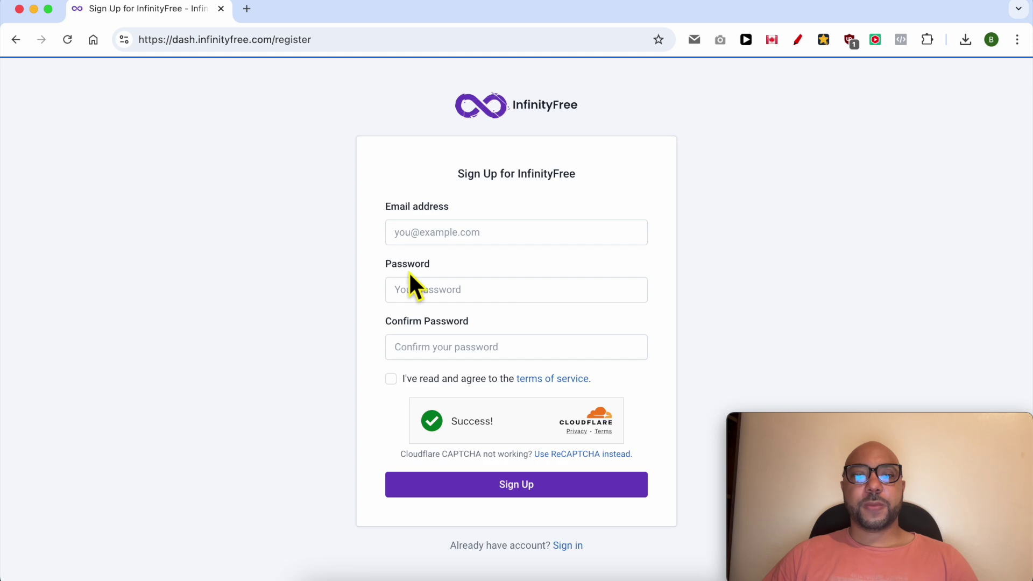
left_click(456, 239)
key("super+v")
left_click(300, 312)
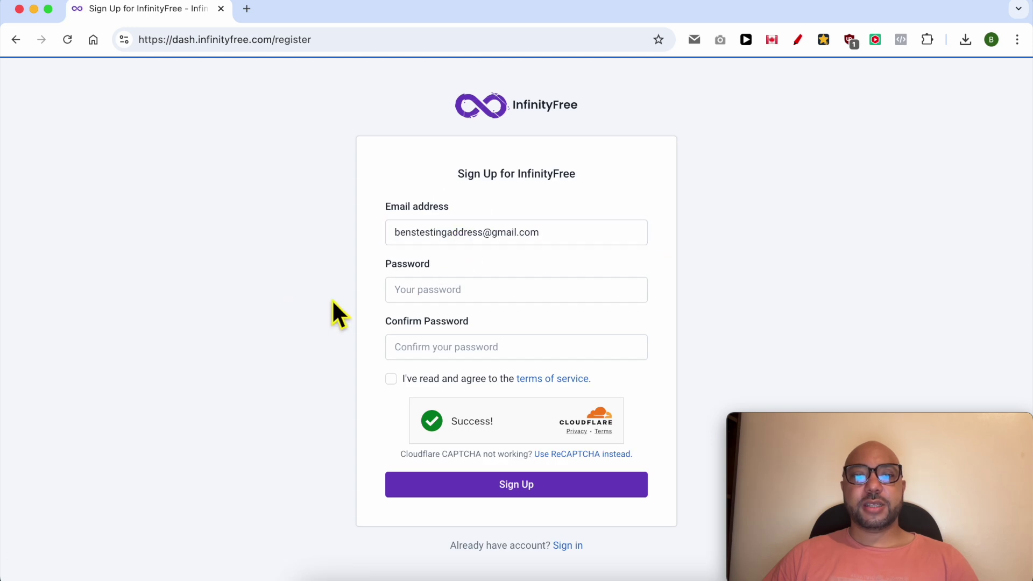
left_click(431, 300)
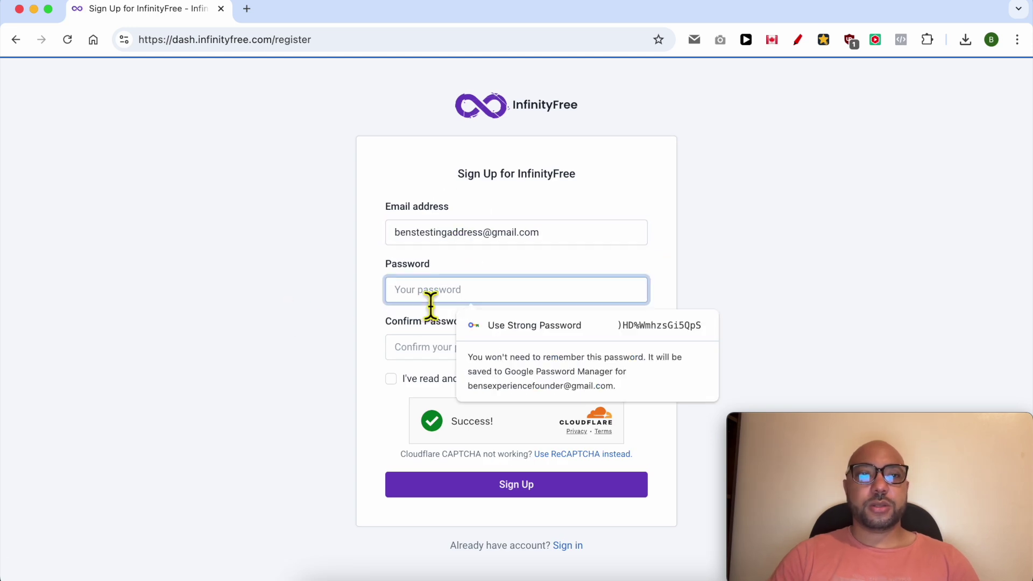
type("••••••••••")
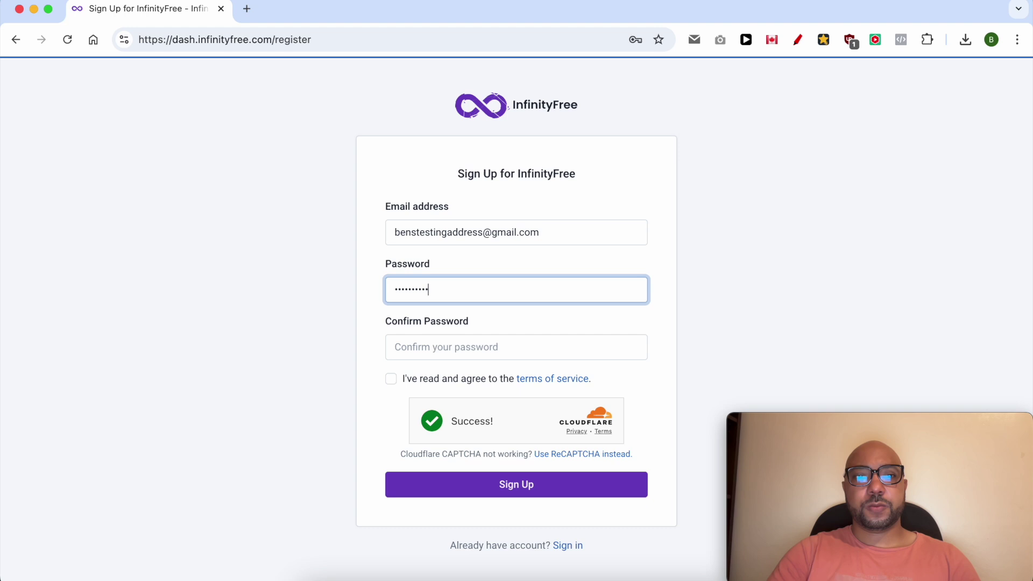
left_click(395, 347)
type("••••••••••")
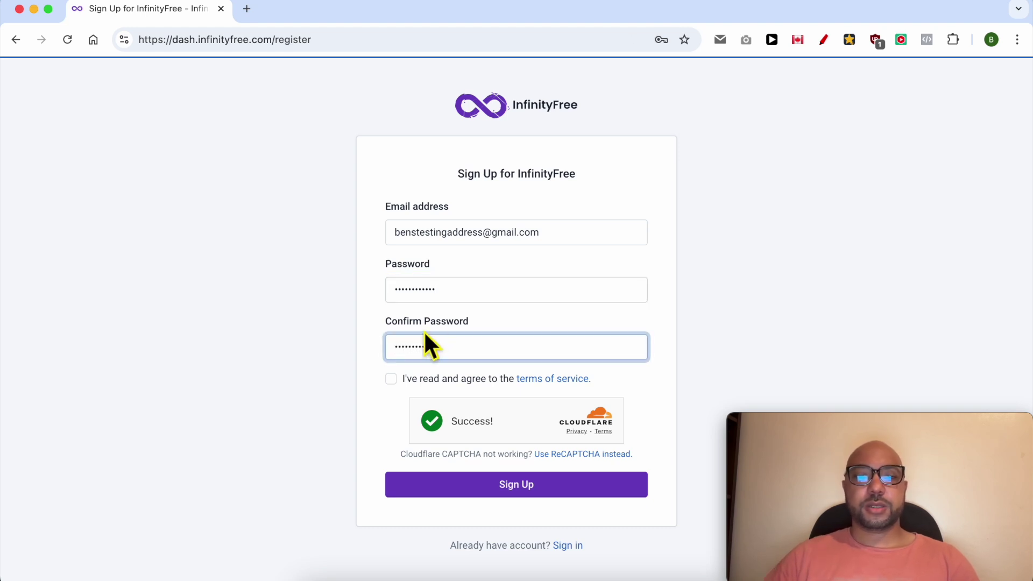
Accept the terms of service, submit the sign-up form, and save the login in Chrome
left_click(392, 378)
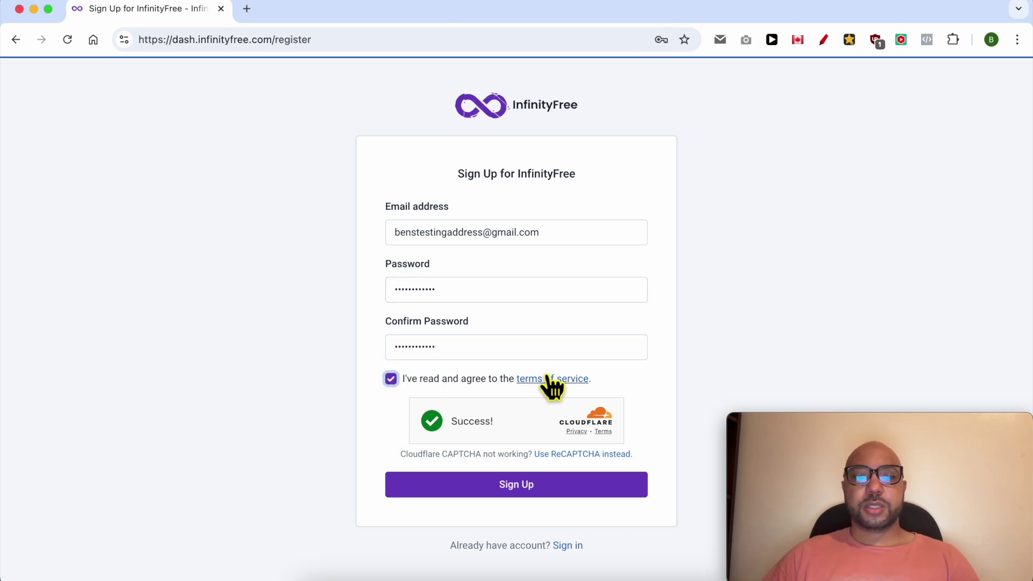
left_click(516, 491)
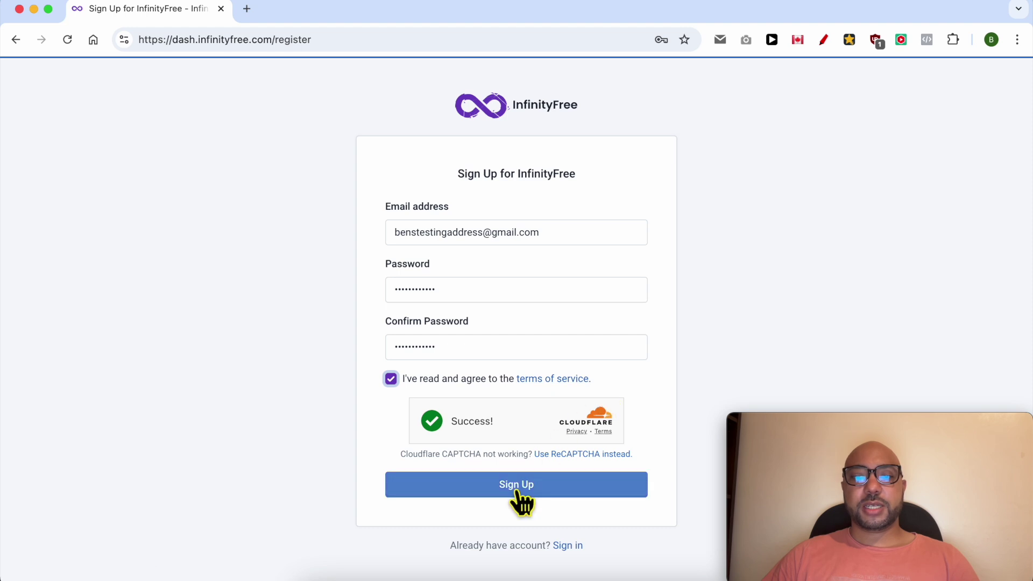
left_click(517, 490)
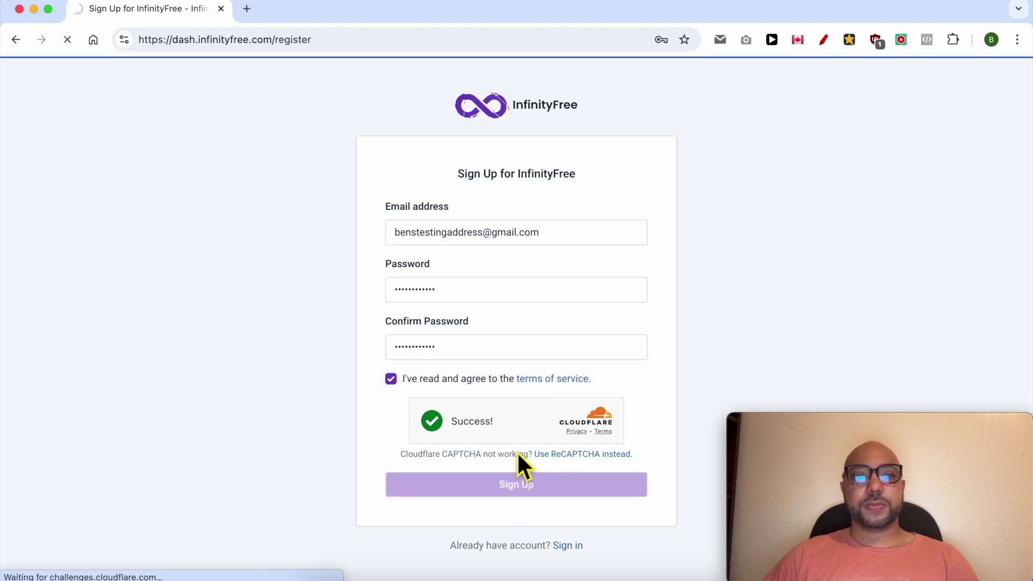
key("XF86MonBrightnessUp")
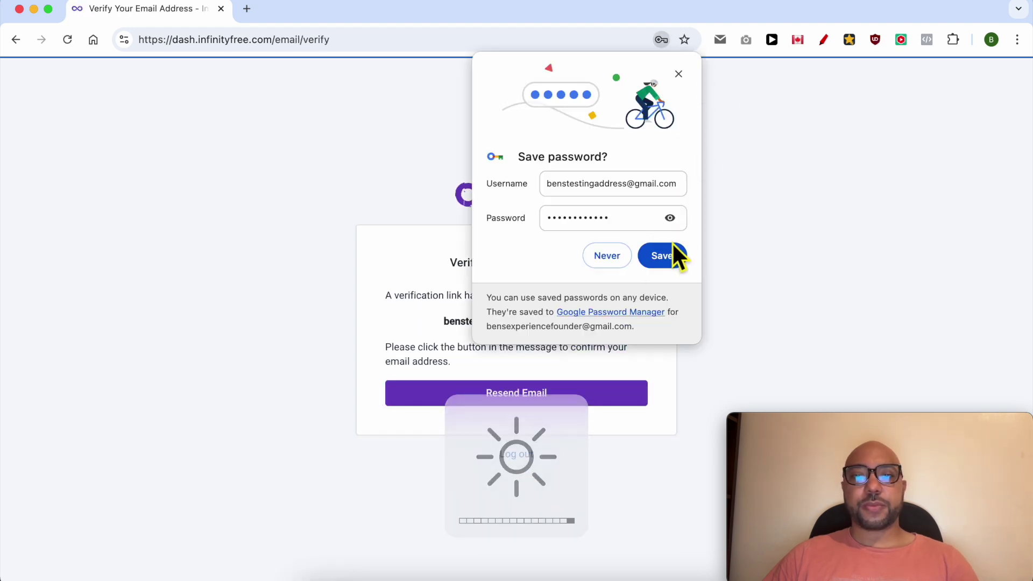
left_click(675, 256)
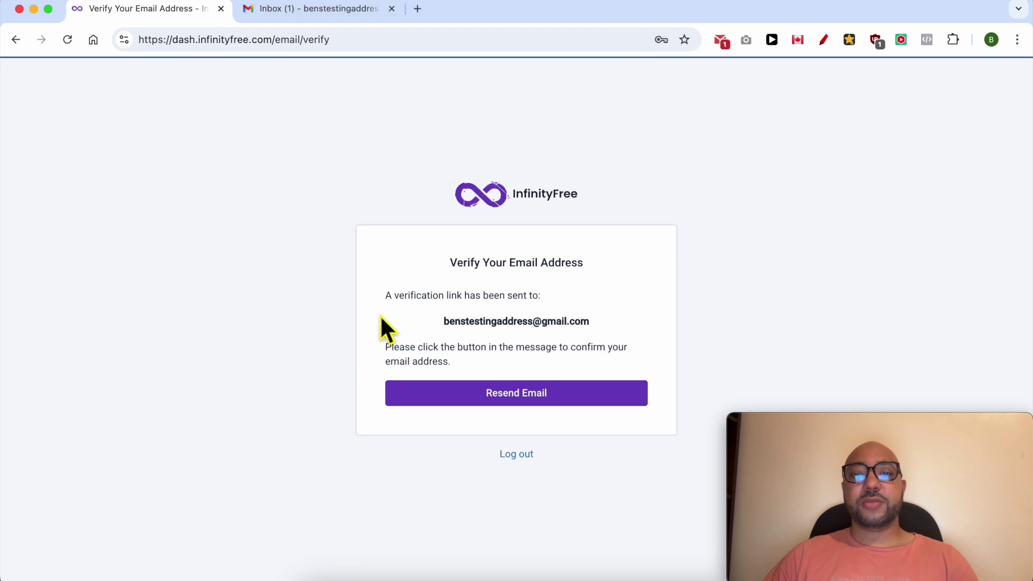
Open the 'Verify email address for InfinityFree' message in Gmail and confirm the address
left_click(312, 9)
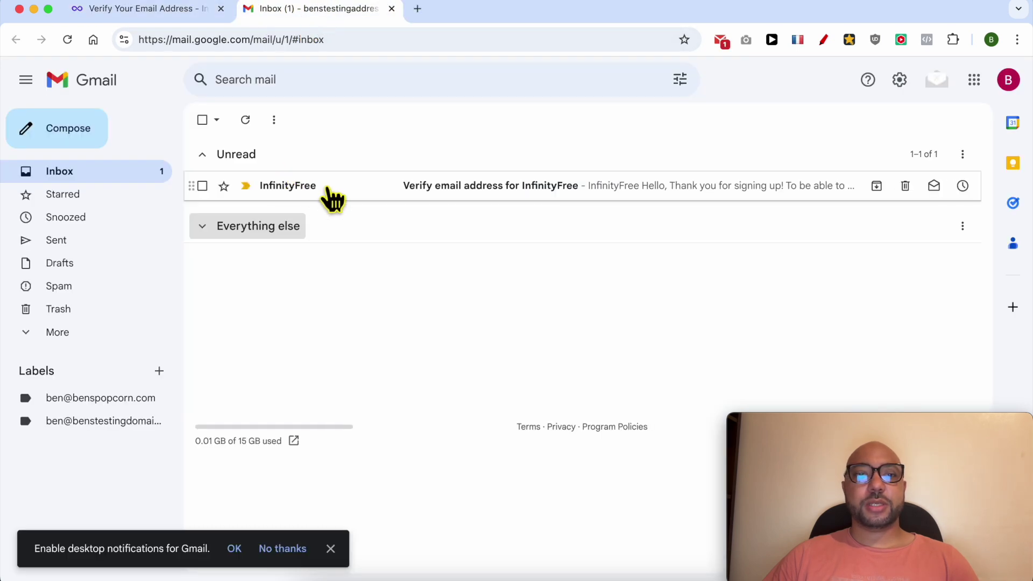
left_click(329, 200)
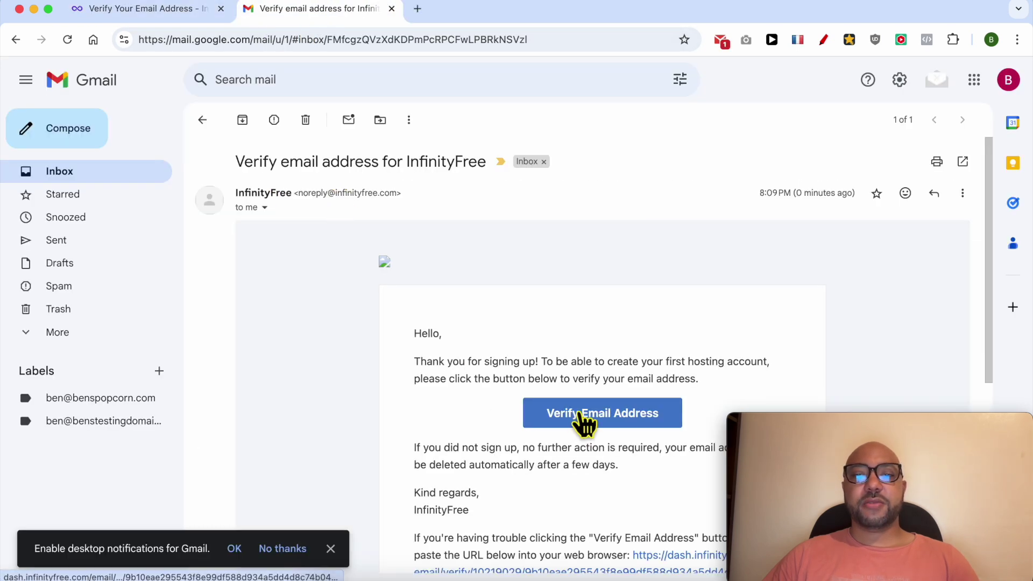
left_click(580, 416)
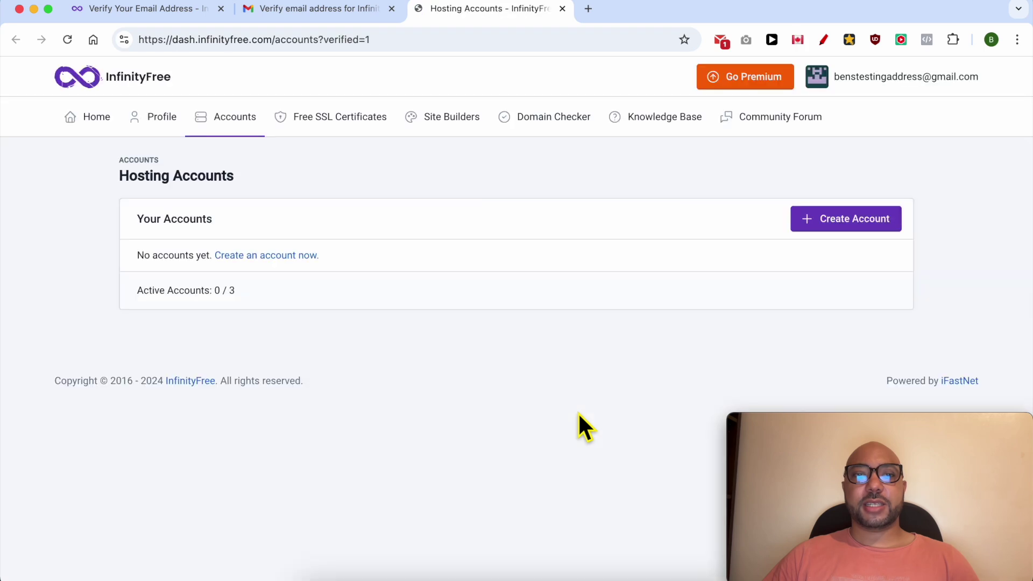
Choose the free InfinityFree plan and bring up the domain extension choices
left_click_drag(318, 328, 227, 296)
left_click(141, 322)
left_click(298, 294)
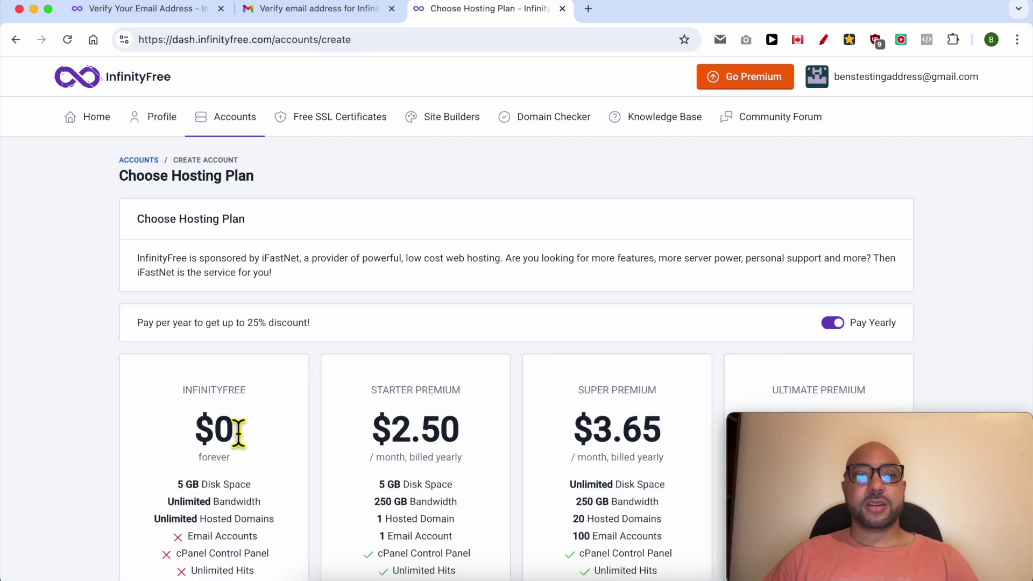
scroll(539, 428, "down", 5)
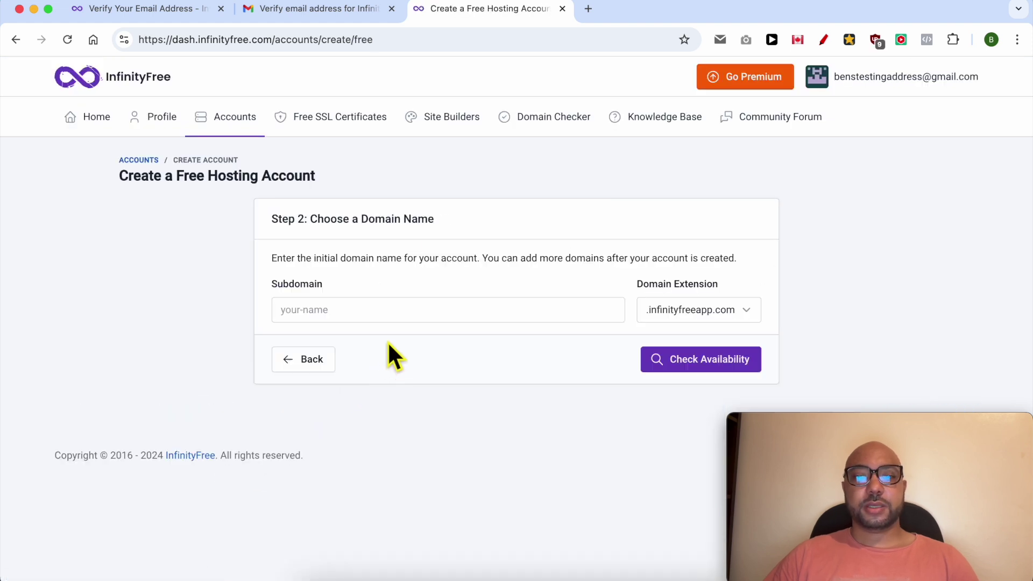
left_click(698, 313)
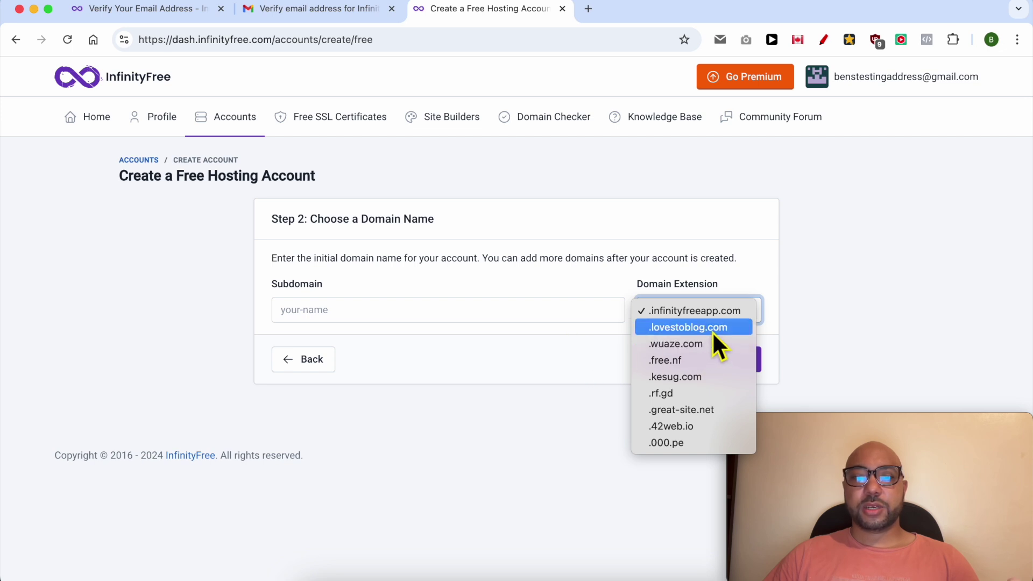
Enter subdomain bensexperience on .infinityfreeapp.com and confirm it is available
left_click(668, 322)
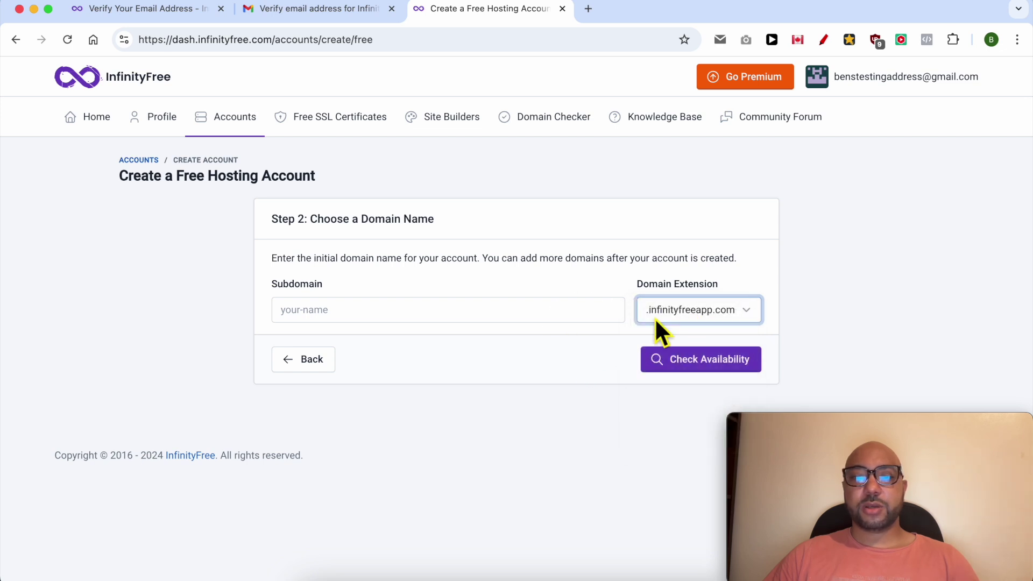
left_click(410, 316)
type("bensexperience")
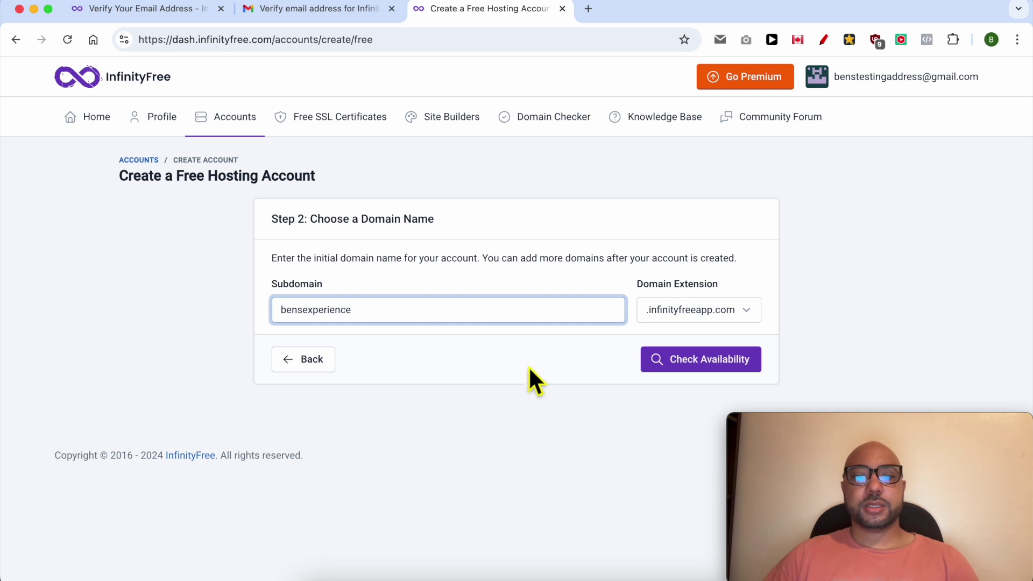
left_click(676, 368)
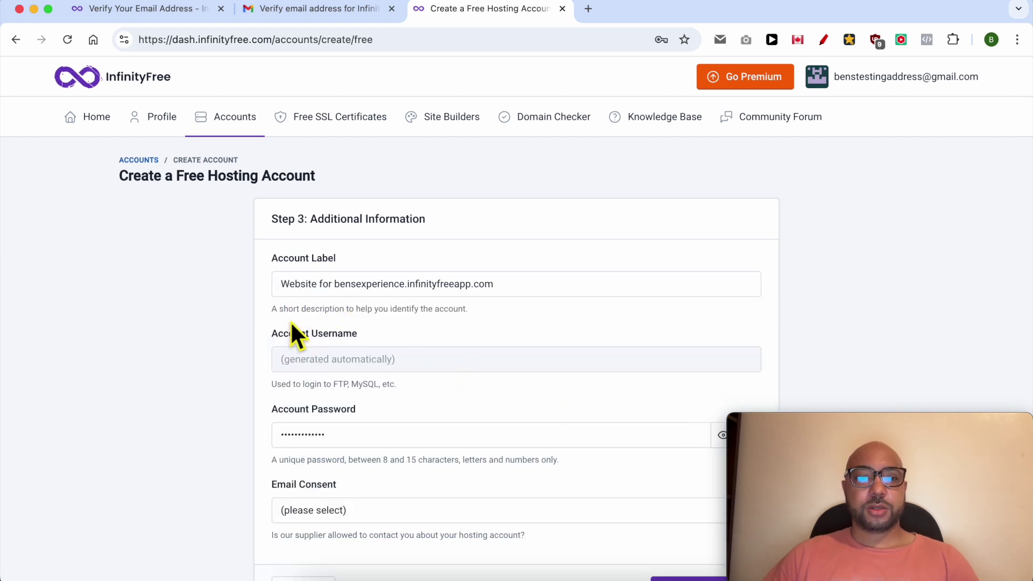
Set Email Consent to I Approve and create the free hosting account
scroll(376, 334, "down", 2)
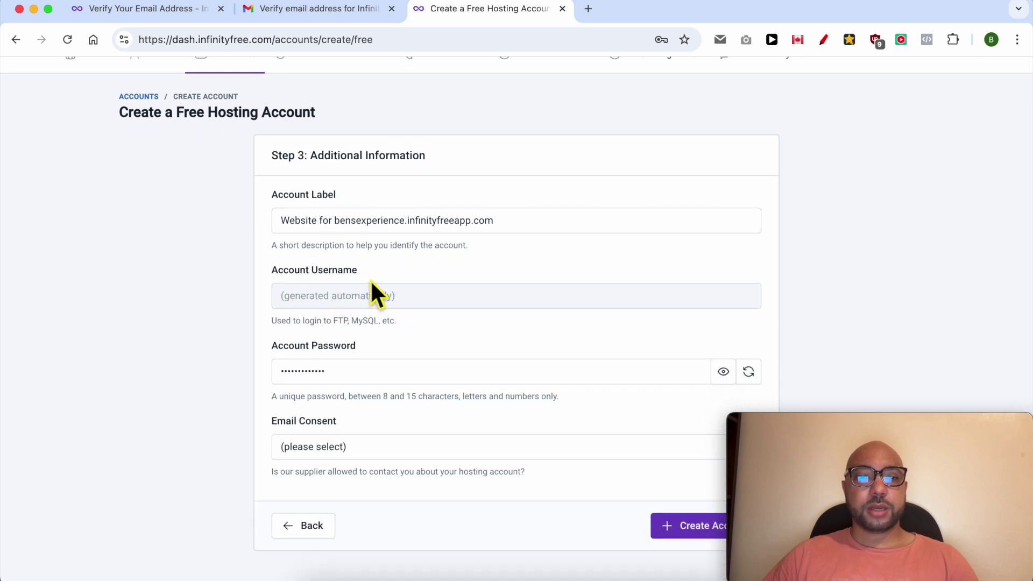
scroll(422, 305, "down", 1)
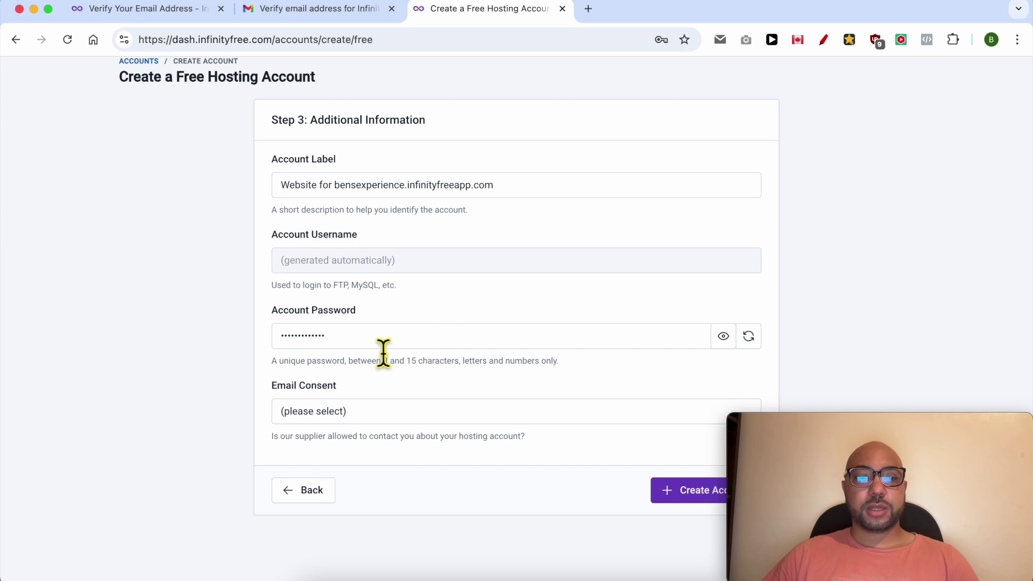
scroll(371, 403, "down", 1)
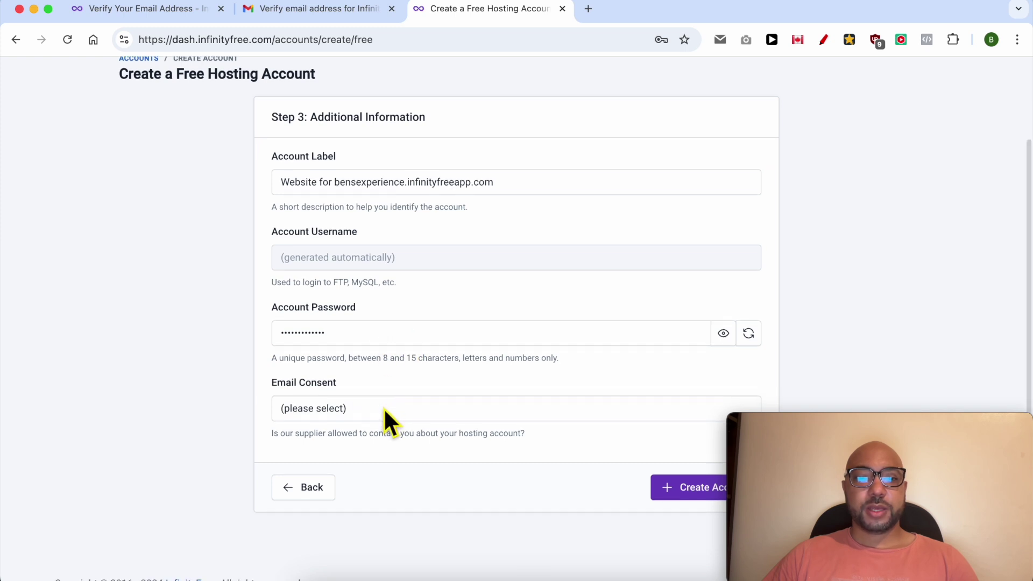
left_click(369, 383)
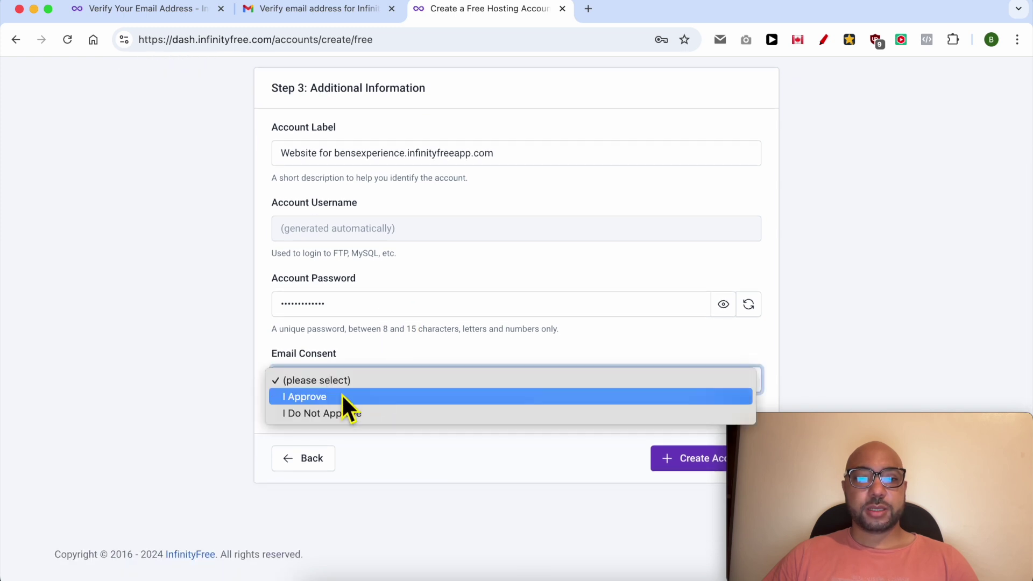
left_click(328, 398)
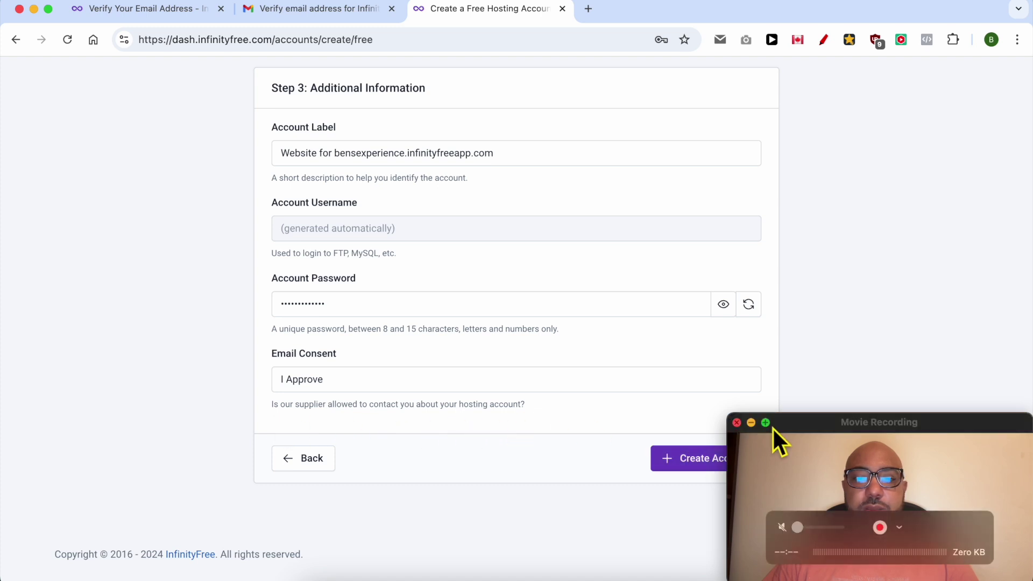
left_click(693, 468)
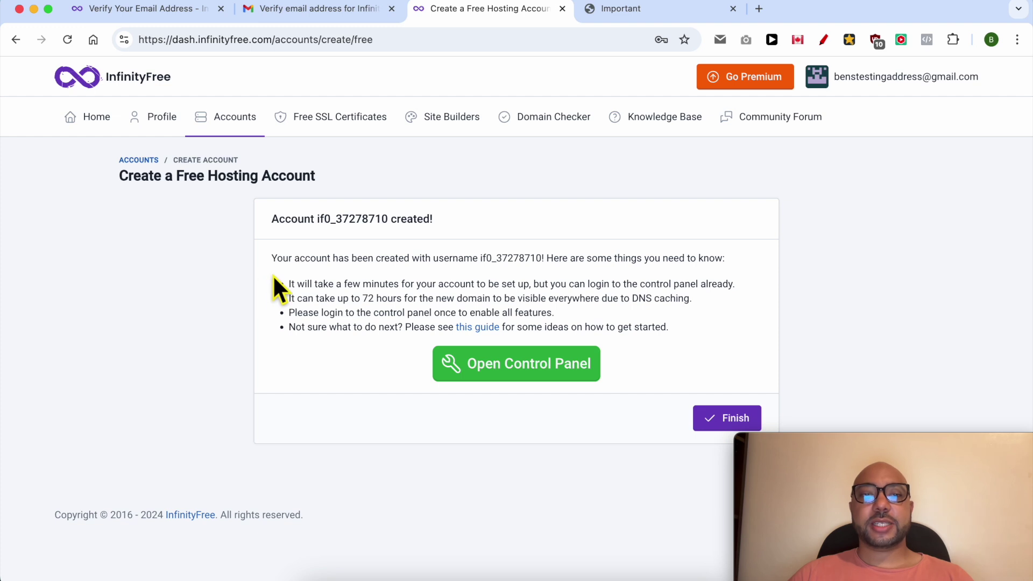
Review the new account's username and the note about logging in to the control panel
left_click_drag(481, 260, 543, 259)
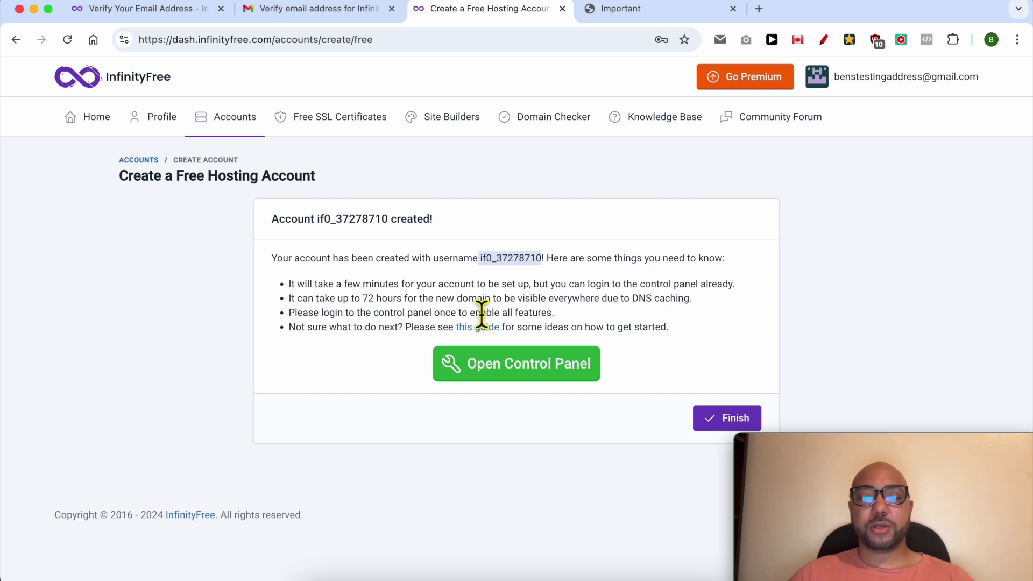
key("XF86MonBrightnessUp")
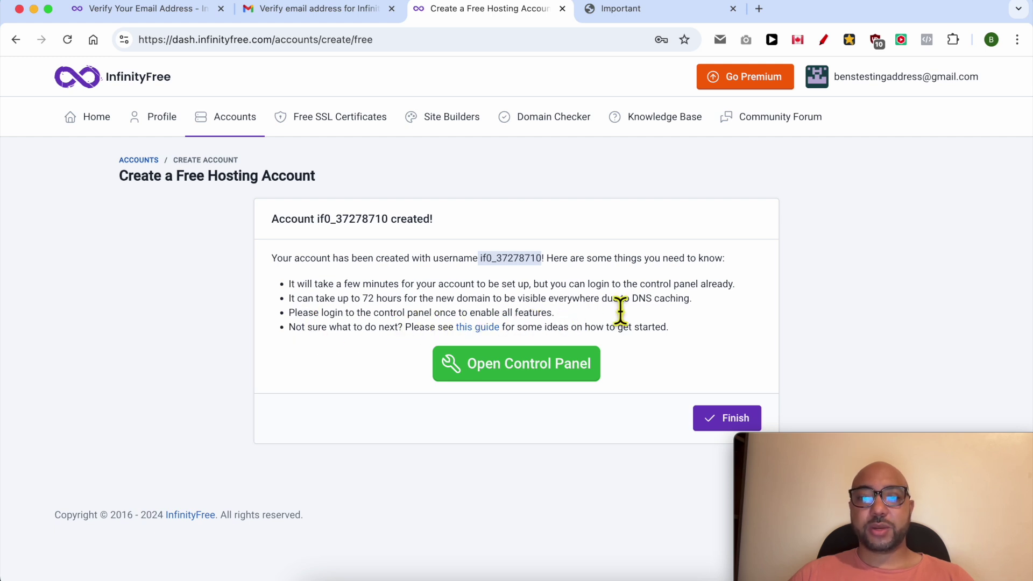
triple_click(373, 317)
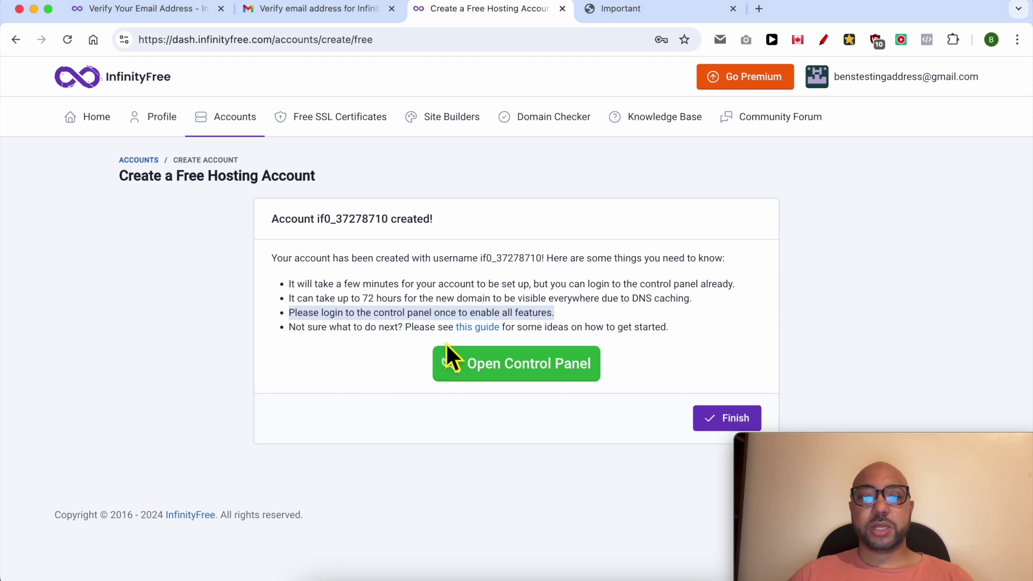
Skim the getting-started guide in a new tab, close it, and finish account creation
left_click(482, 329, "super")
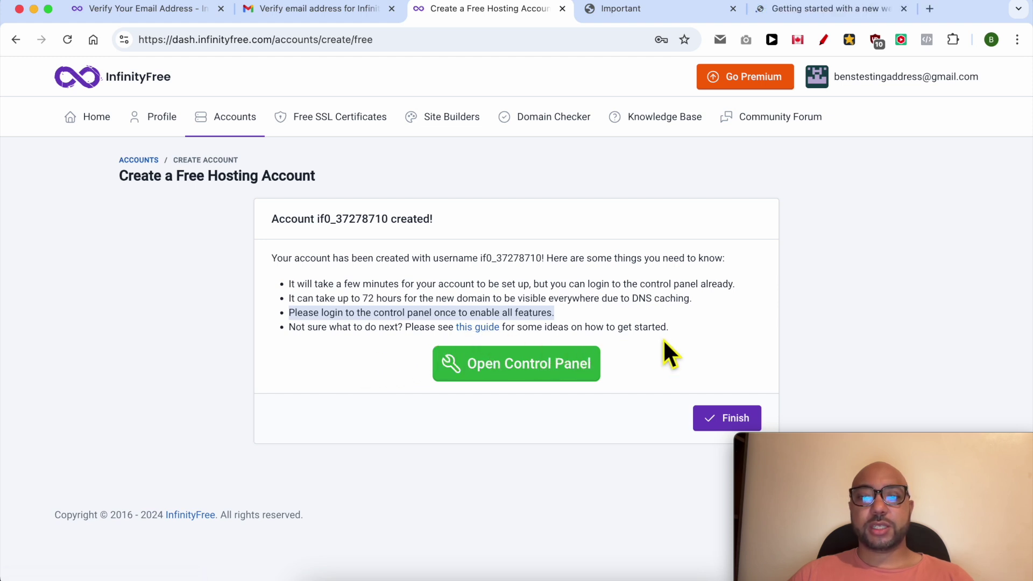
left_click(813, 10)
scroll(476, 355, "down", 5)
scroll(470, 358, "down", 6)
key("super+w")
left_click(498, 14)
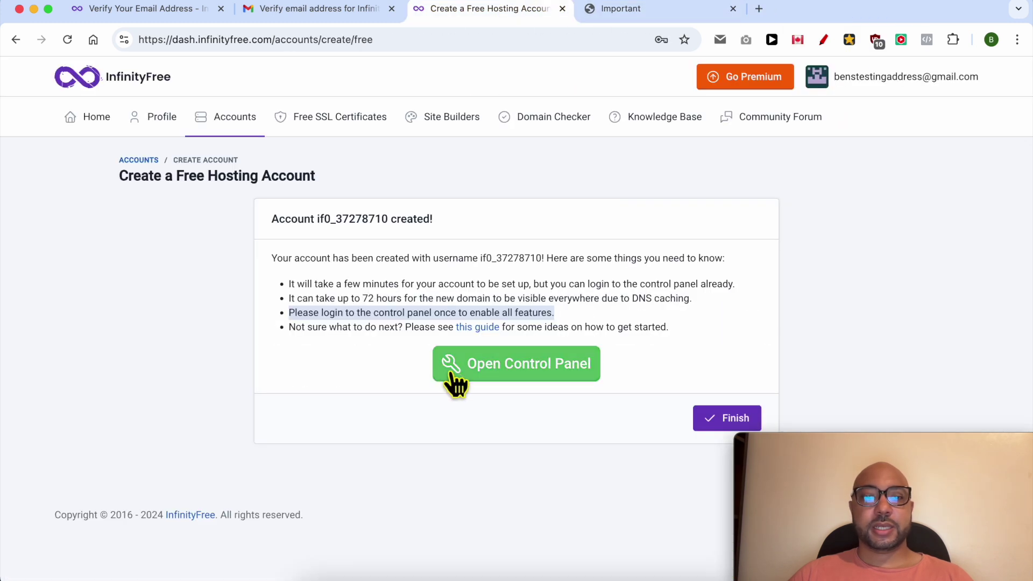
left_click(726, 418)
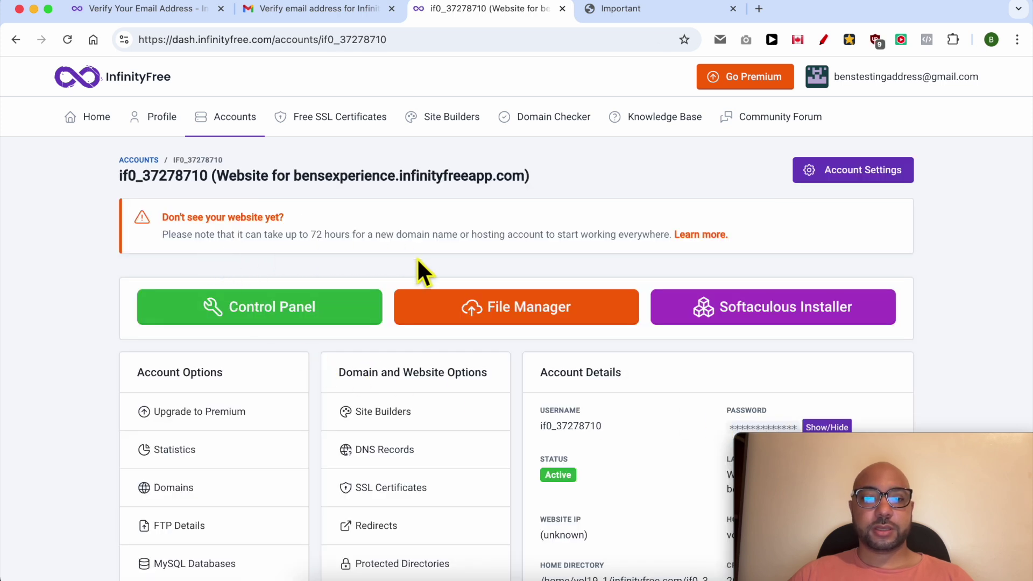
Open bensexperience.infinityfreeapp.com in a new tab from the account's Label field
scroll(417, 261, "down", 3)
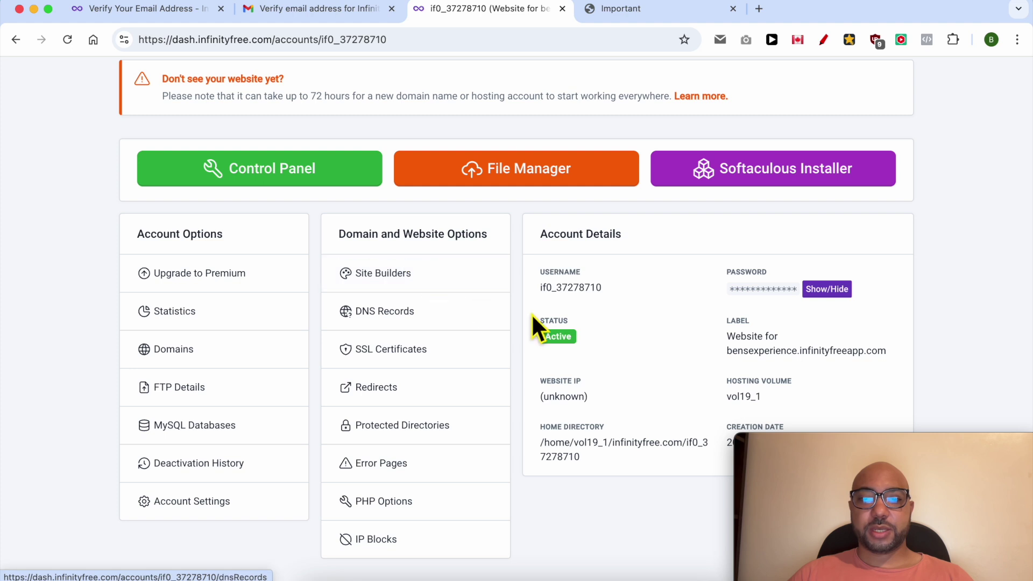
triple_click(789, 357)
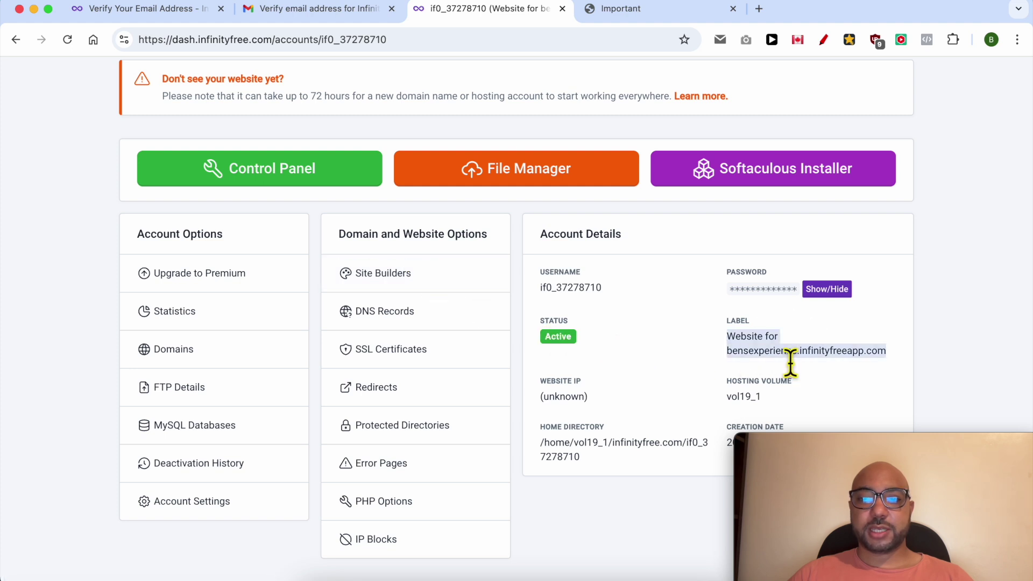
left_click(808, 361)
left_click_drag(887, 352, 737, 354)
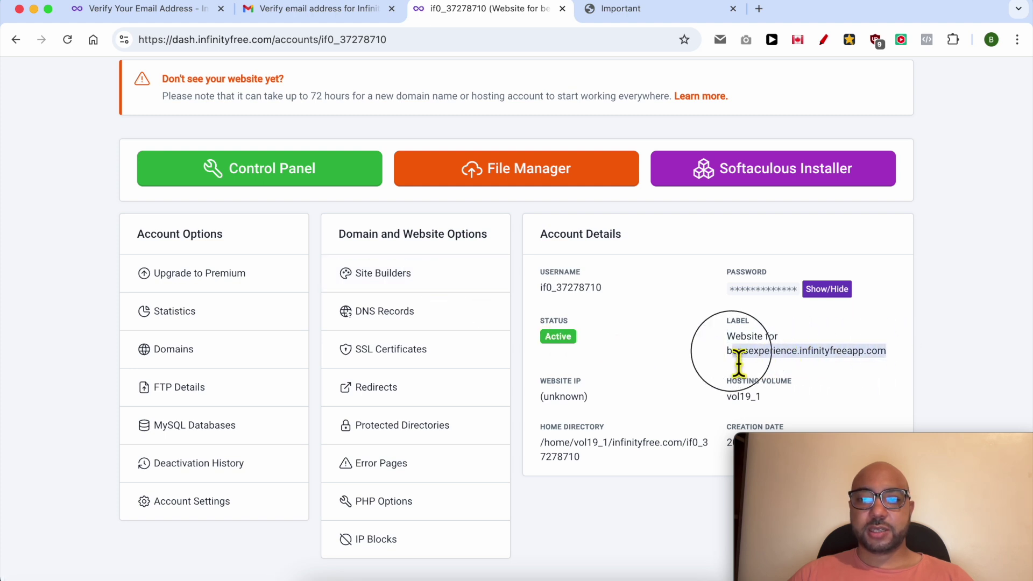
right_click(741, 353)
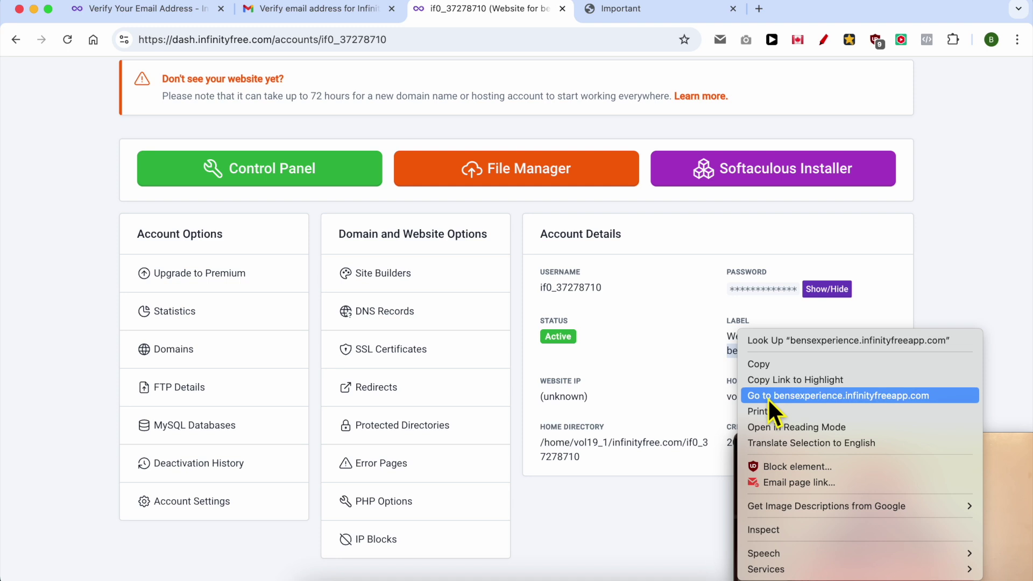
left_click(767, 398)
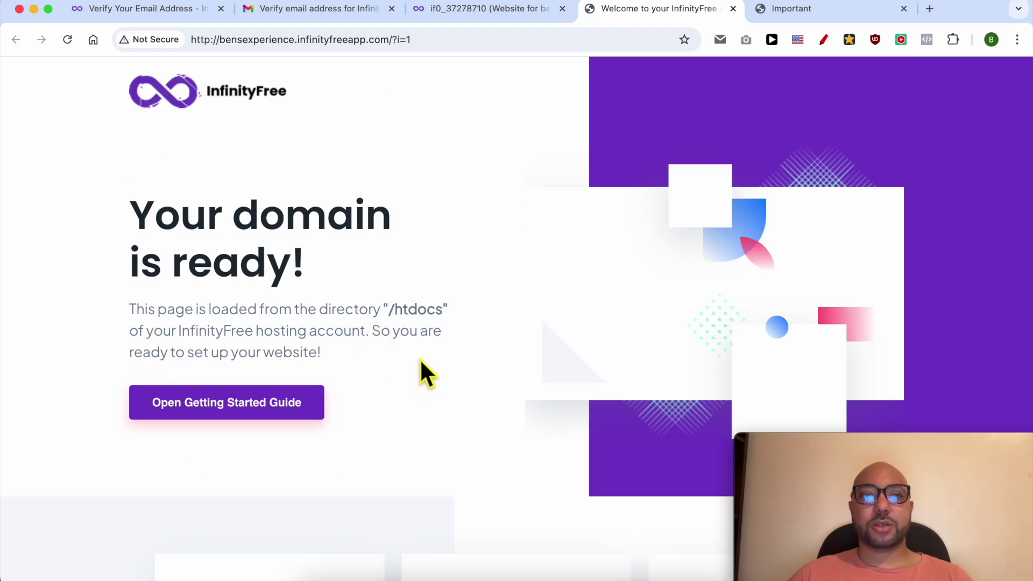
Return to the hosting account dashboard and launch the Softaculous Installer
left_click(519, 8)
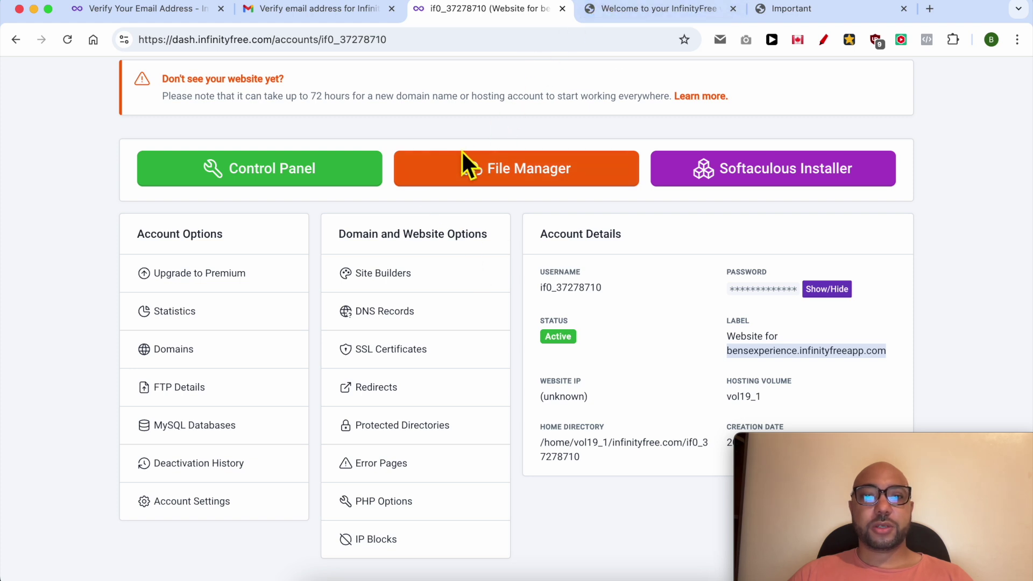
scroll(702, 191, "up", 1)
scroll(694, 199, "up", 3)
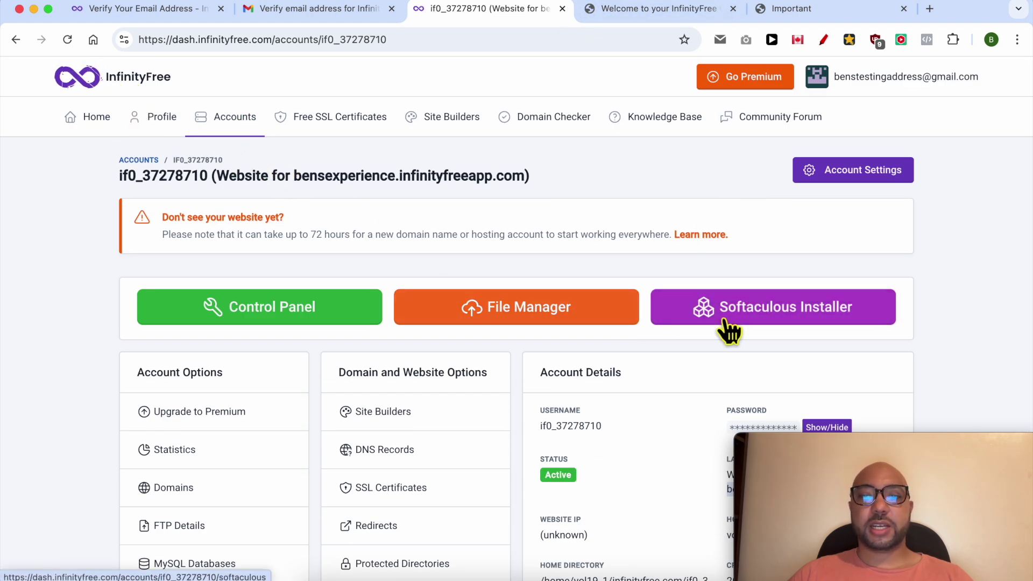
left_click(762, 319)
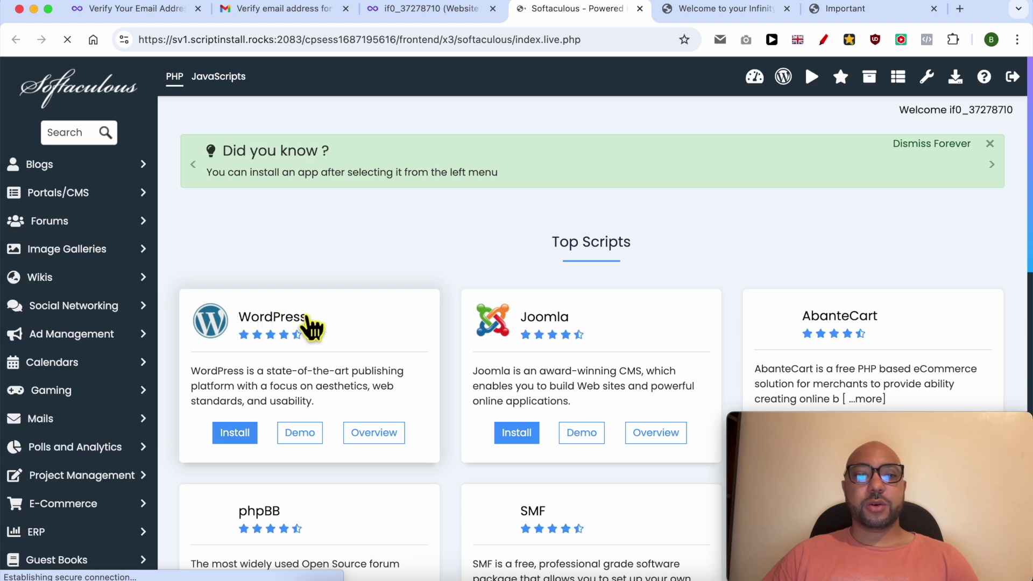
left_click(235, 438)
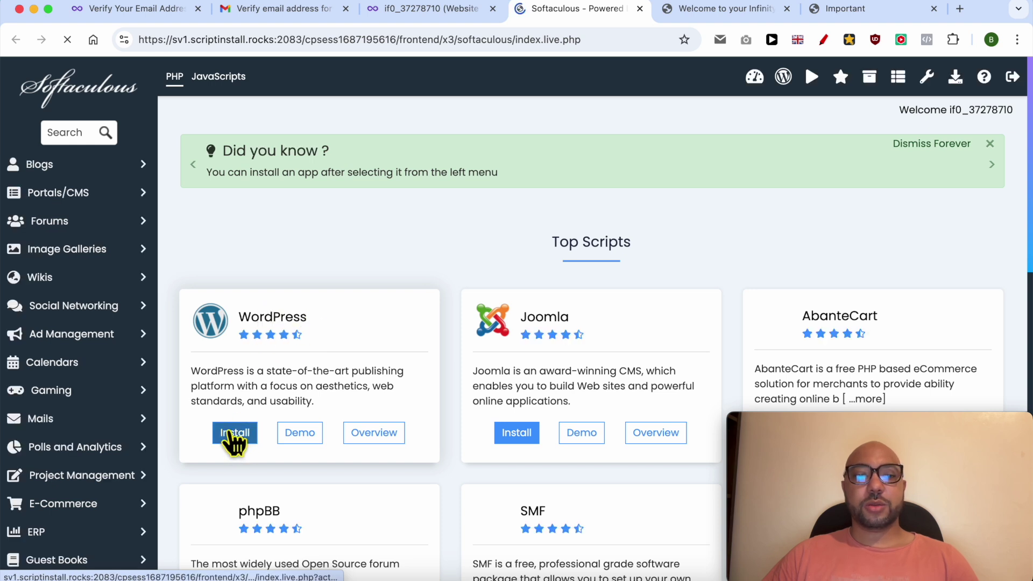
scroll(389, 373, "down", 3)
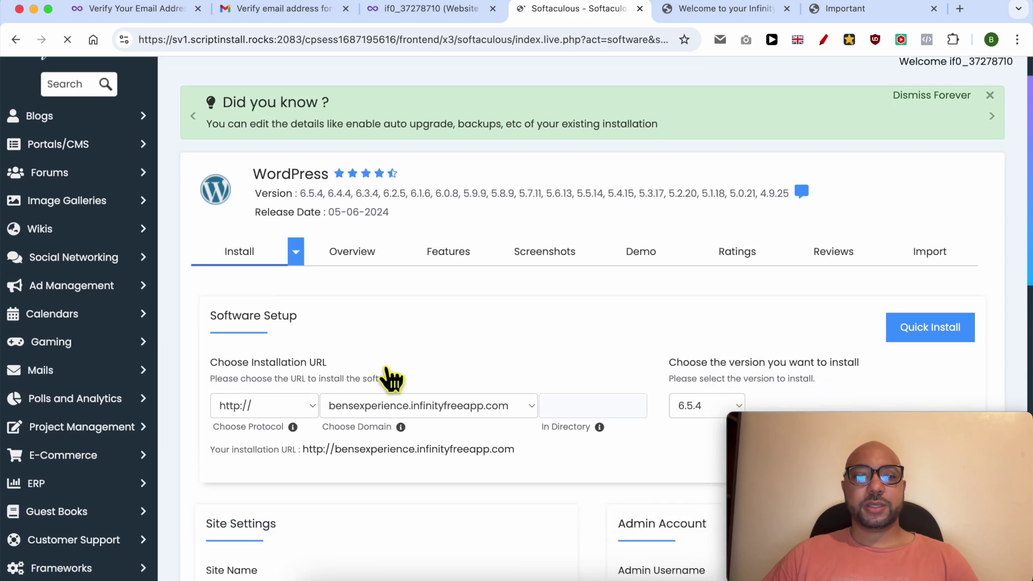
left_click(302, 370)
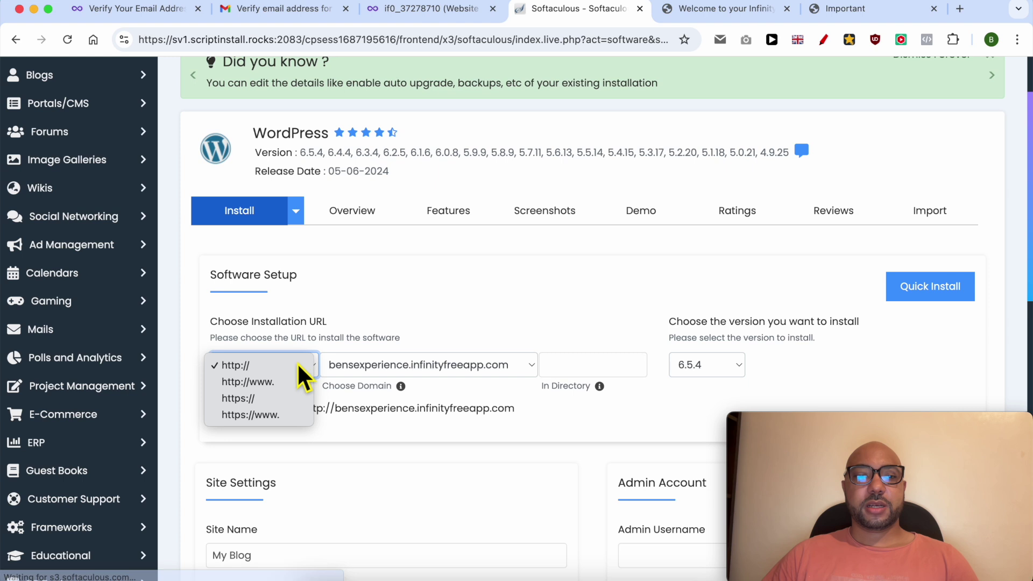
left_click(283, 403)
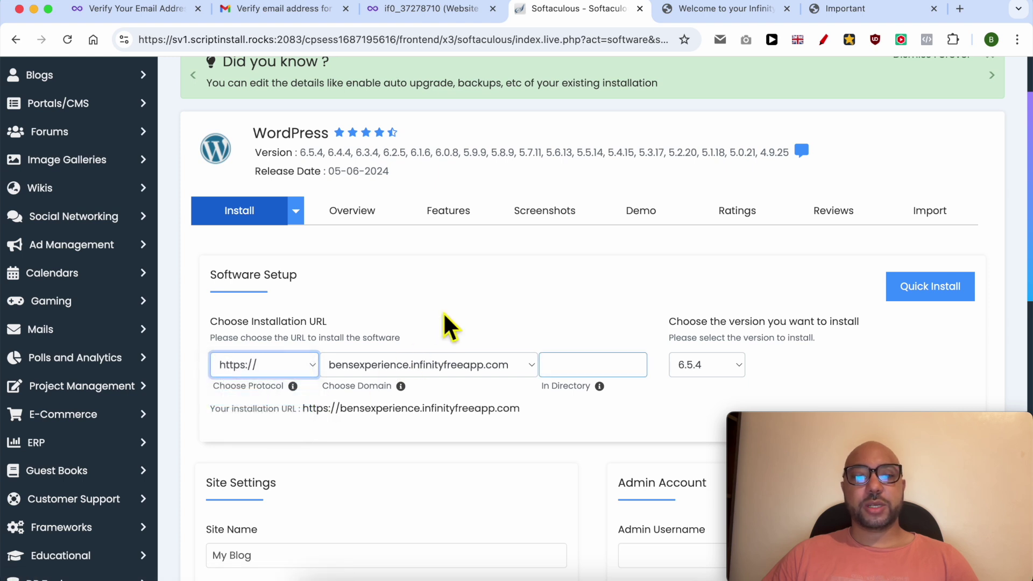
left_click(458, 371)
left_click(461, 373)
scroll(430, 344, "down", 2)
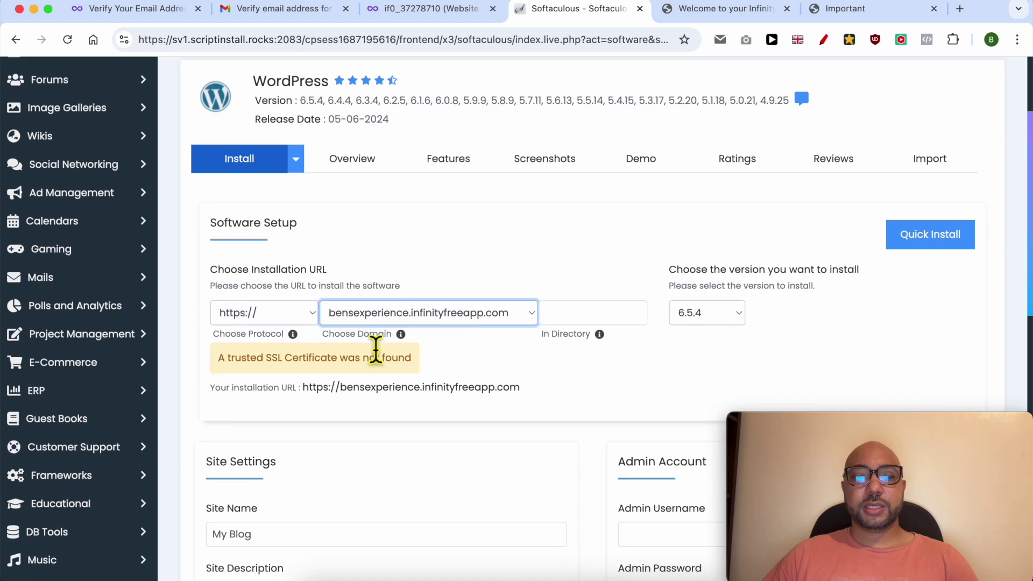
scroll(726, 338, "down", 3)
left_click(731, 173)
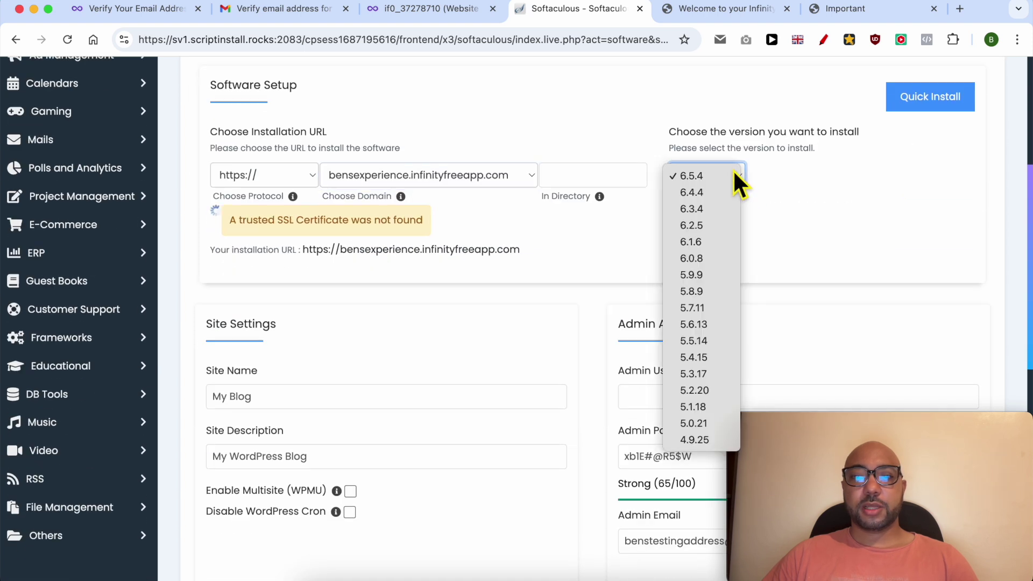
left_click(721, 175)
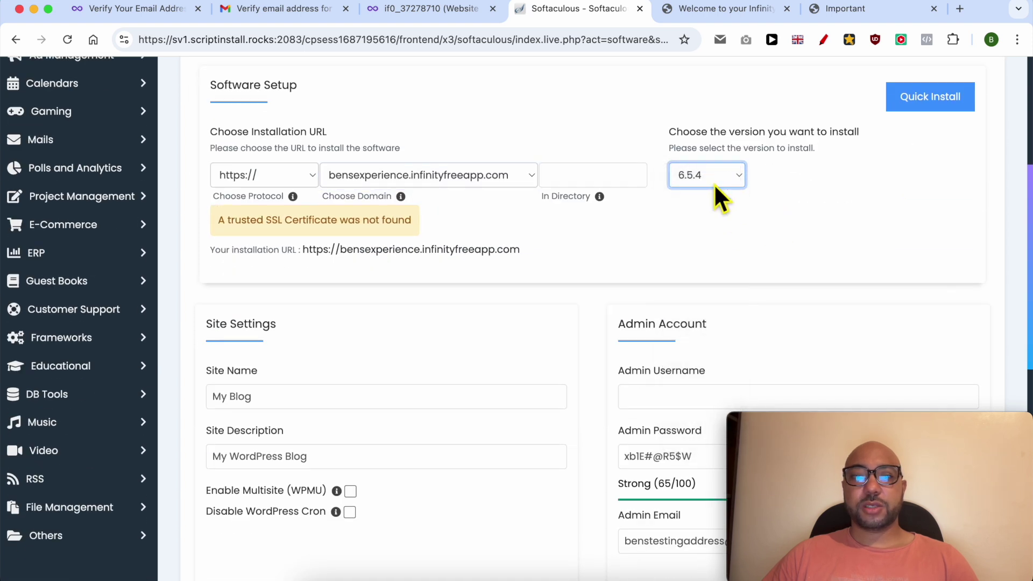
Enter a new admin username and a strong admin password, leaving the admin e-mail unchanged
scroll(309, 268, "down", 4)
left_click(289, 191)
key("super+a")
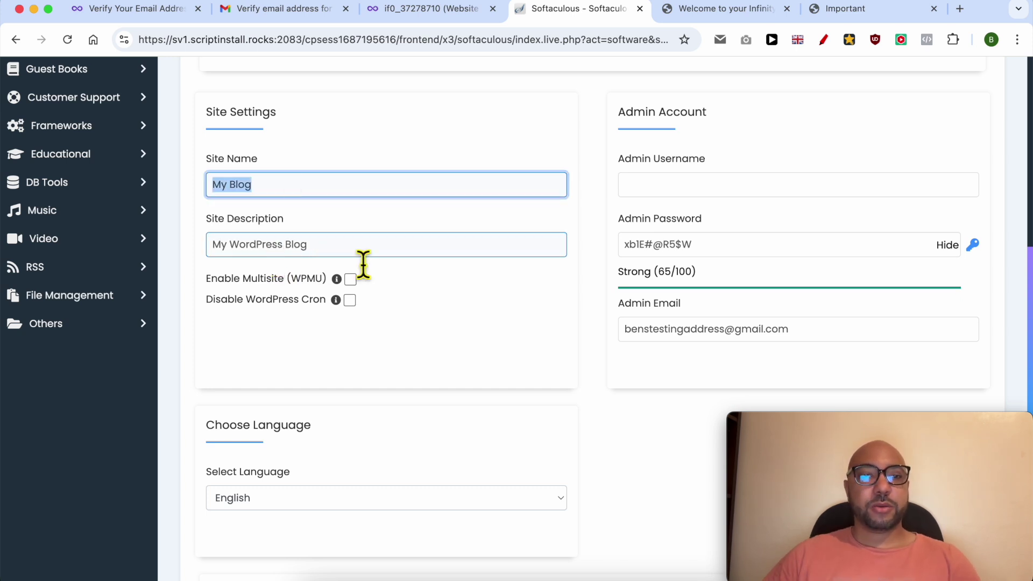
left_click(652, 182)
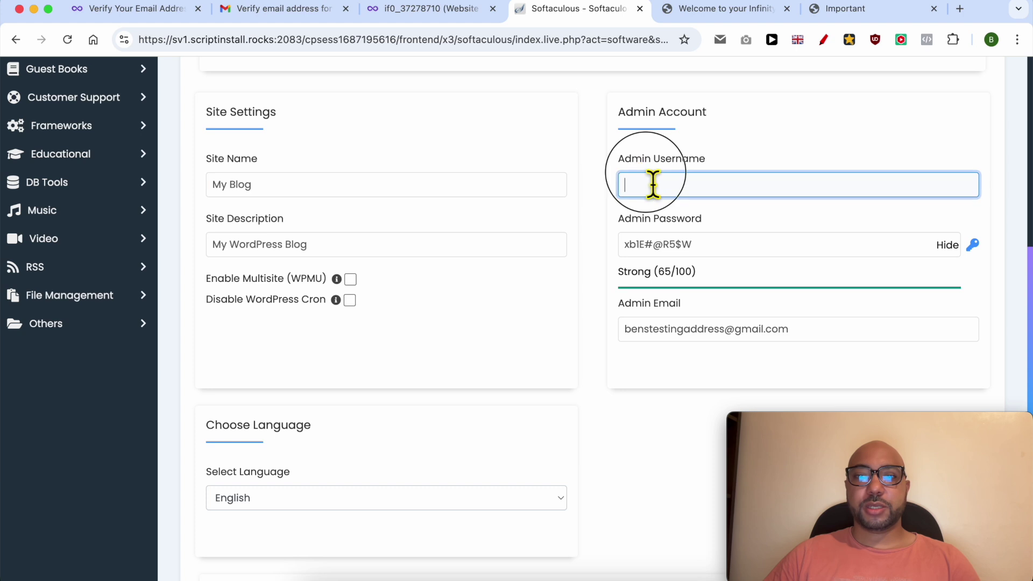
type("Ben")
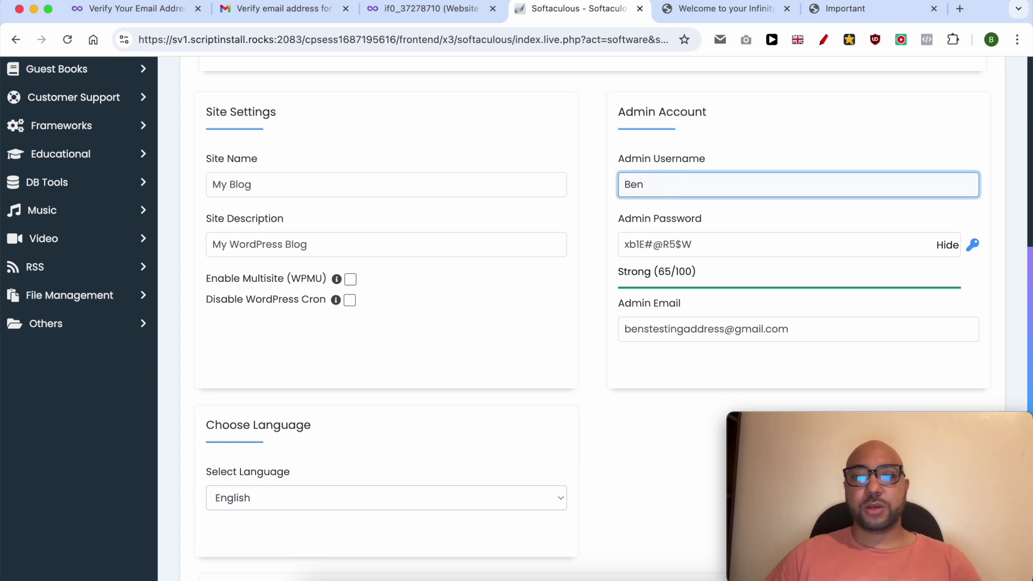
left_click(943, 249)
double_click(796, 257)
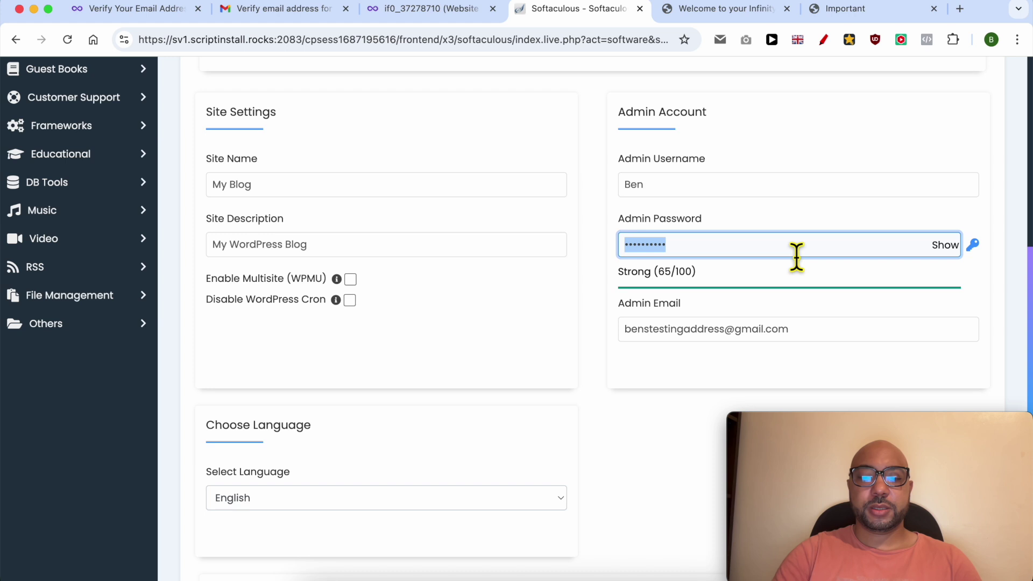
type("•••••••••••")
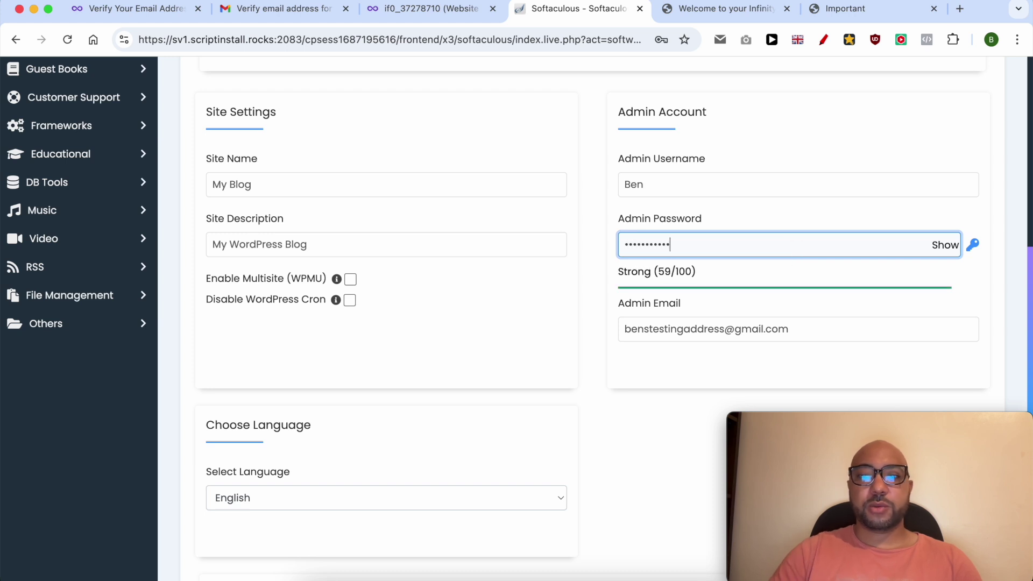
left_click(715, 286)
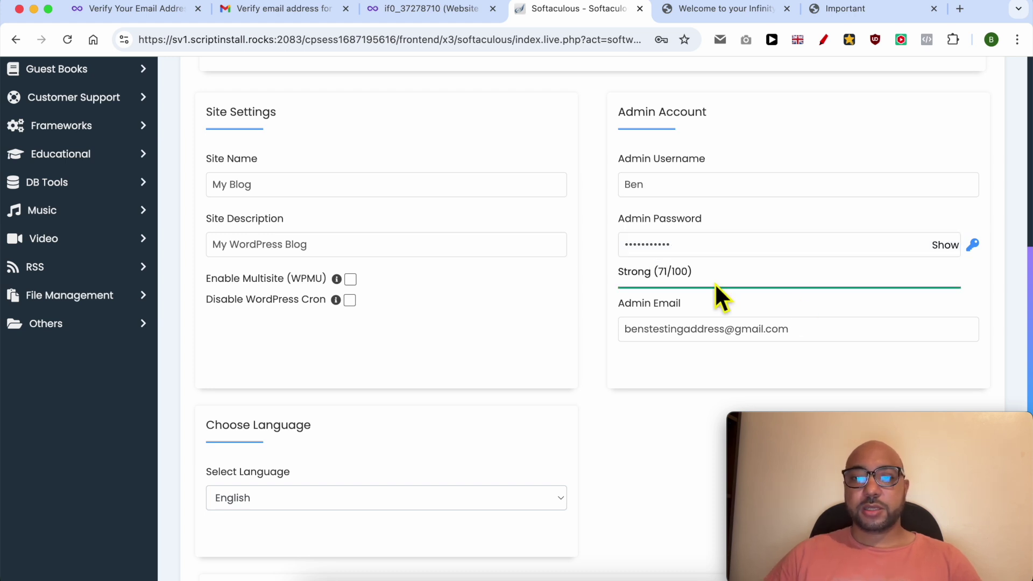
left_click(698, 329)
key("super+a")
left_click(545, 383)
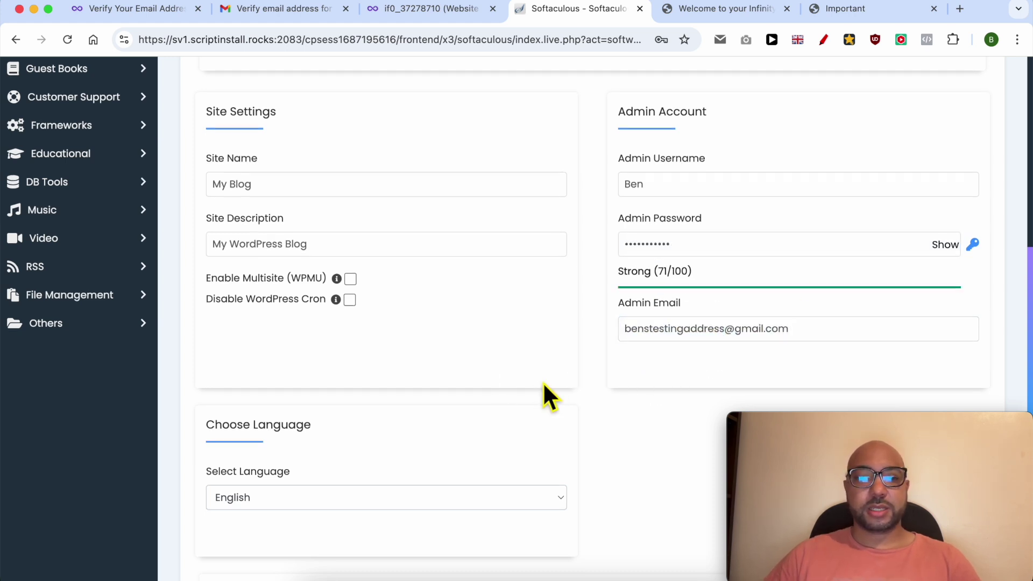
Keep English as the site language and expand Advanced Options
scroll(543, 381, "down", 4)
left_click(272, 288)
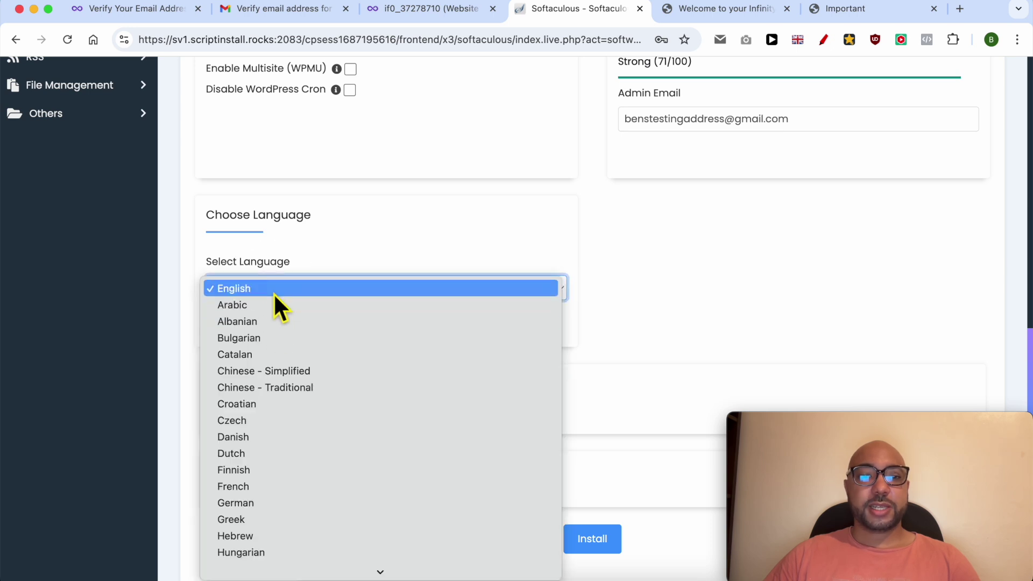
left_click(324, 289)
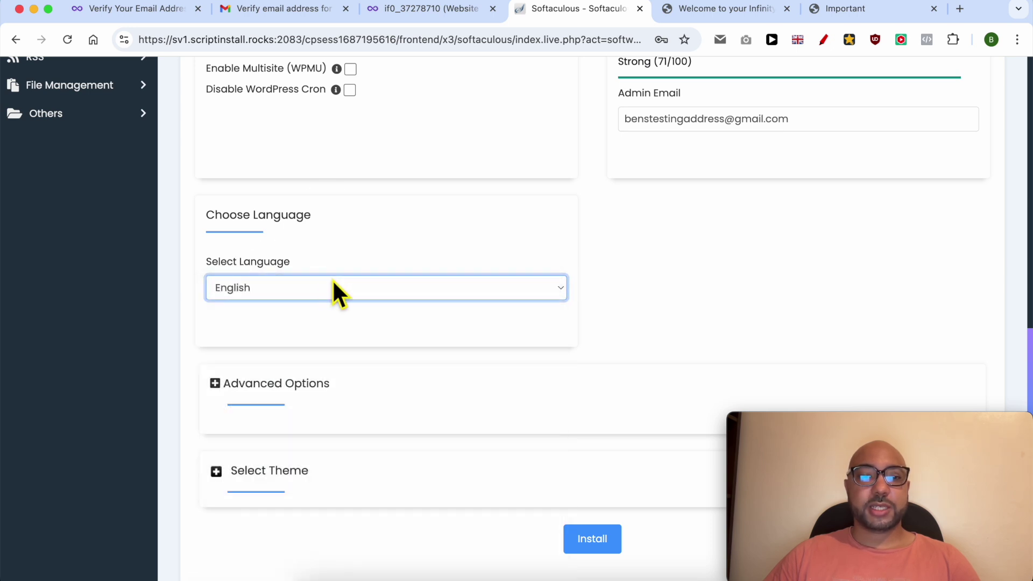
scroll(344, 284, "down", 3)
scroll(323, 277, "up", 1)
left_click(257, 280)
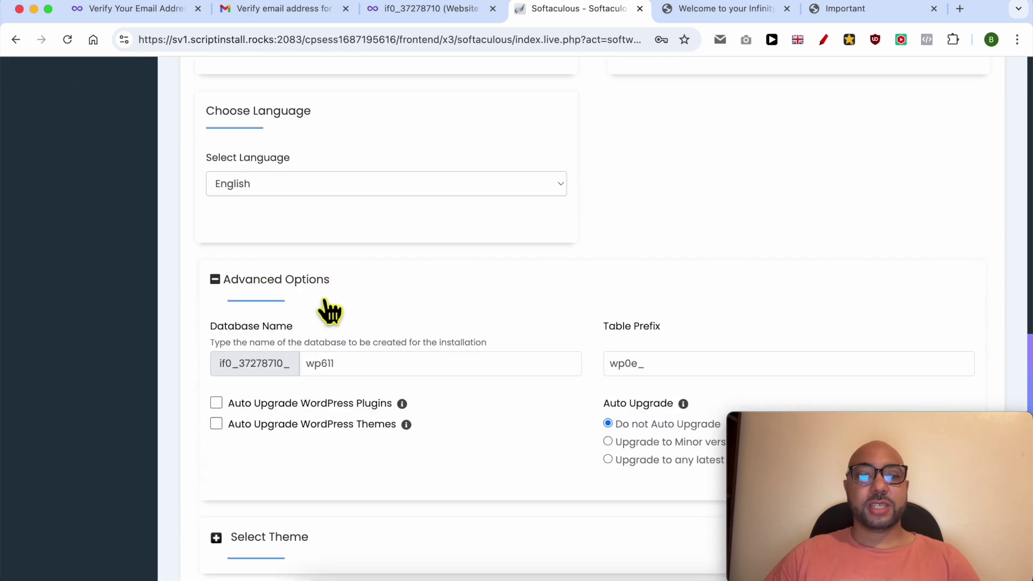
Replace the default database name wp611 with BensExp
left_click(360, 364)
double_click(360, 364)
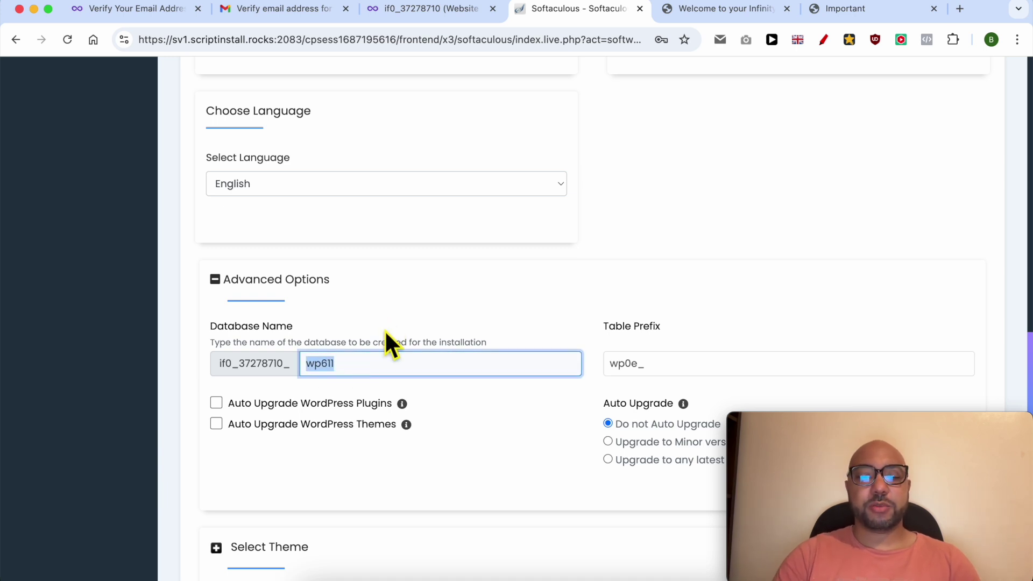
type("BensExpr")
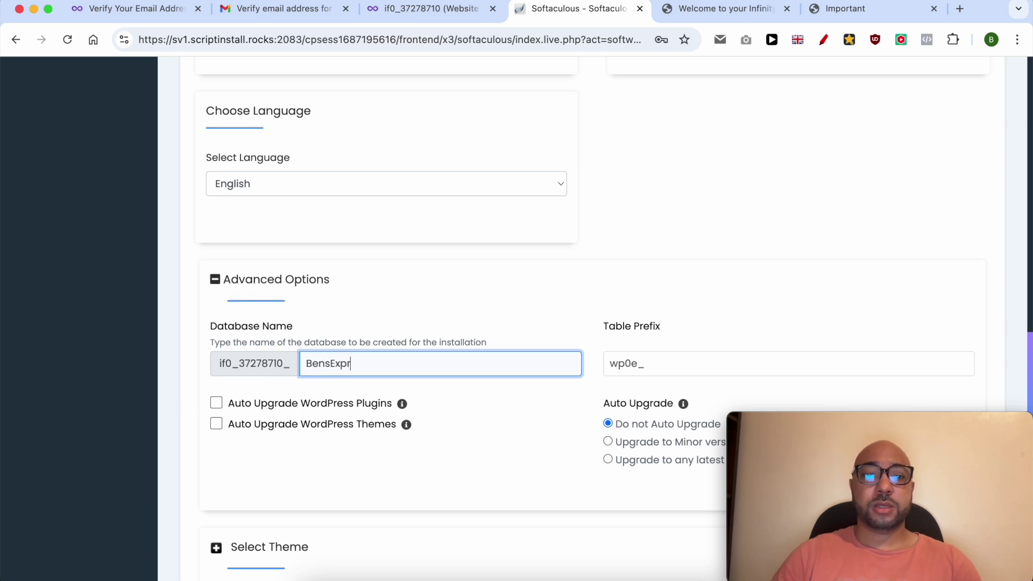
key("BackSpace")
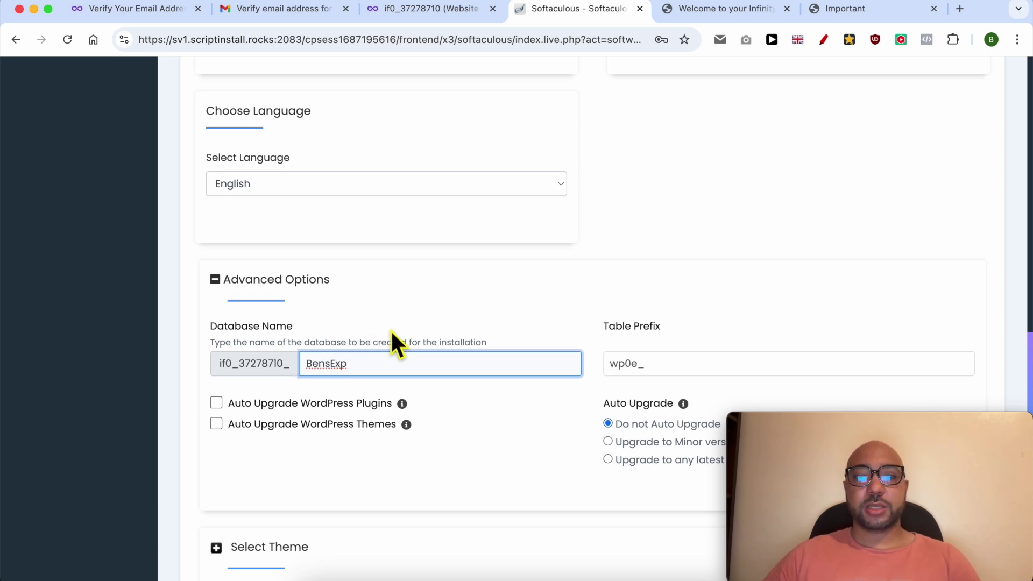
left_click(248, 330)
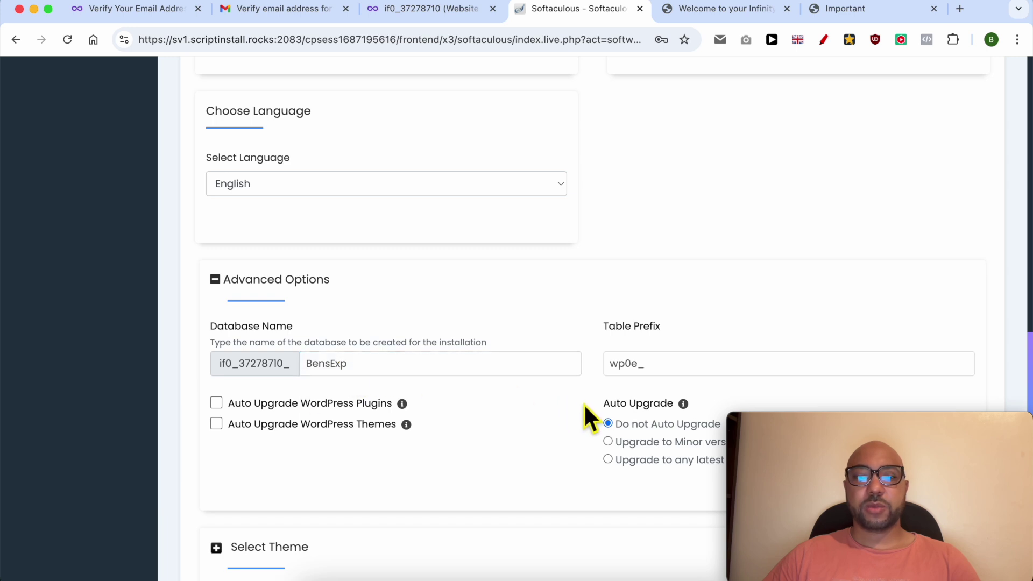
scroll(583, 403, "down", 3)
scroll(359, 347, "down", 1)
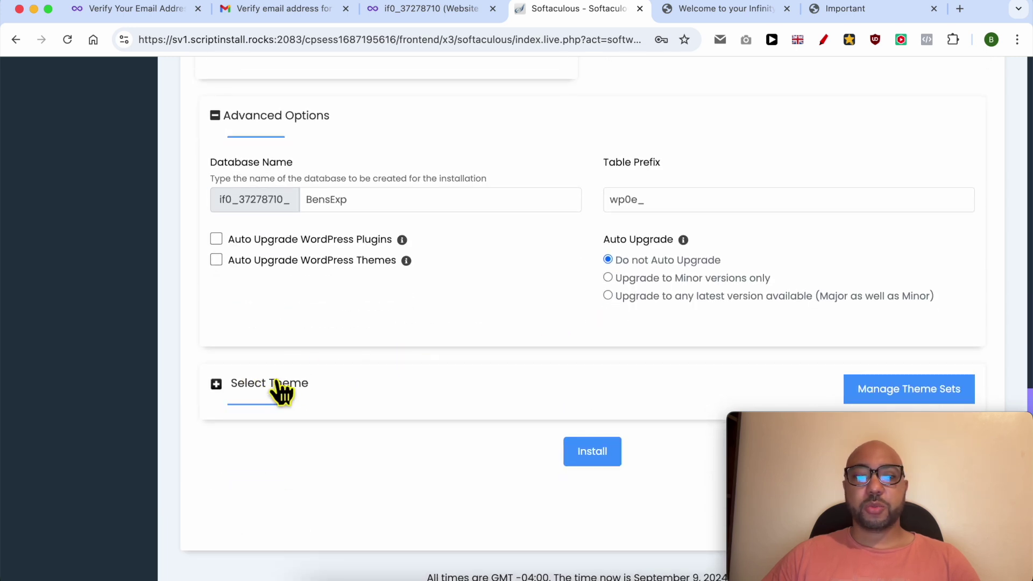
Install WordPress, then open bensexperience.infinityfreeapp.com in its new tab and reload it
left_click(590, 454)
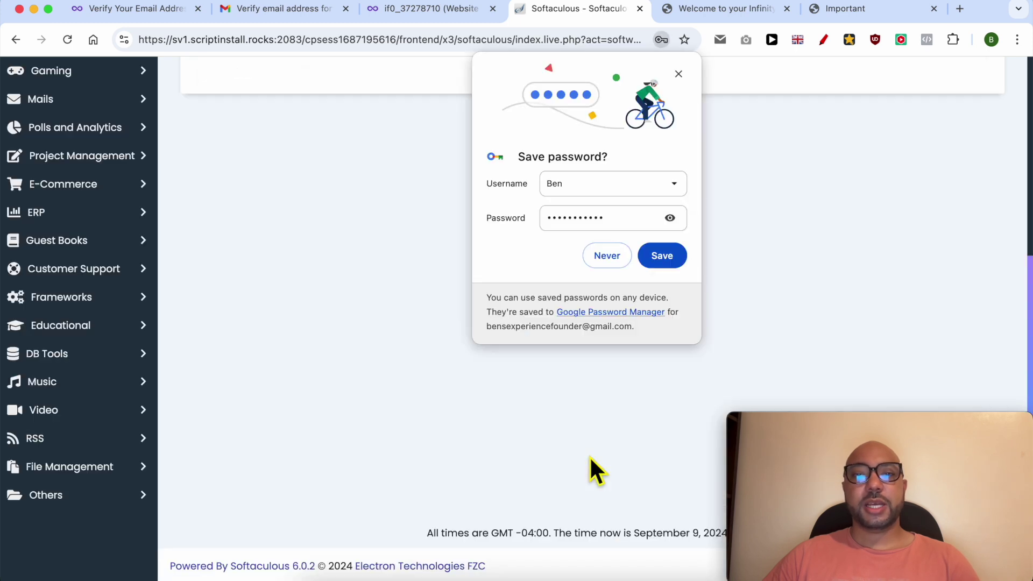
left_click(678, 75)
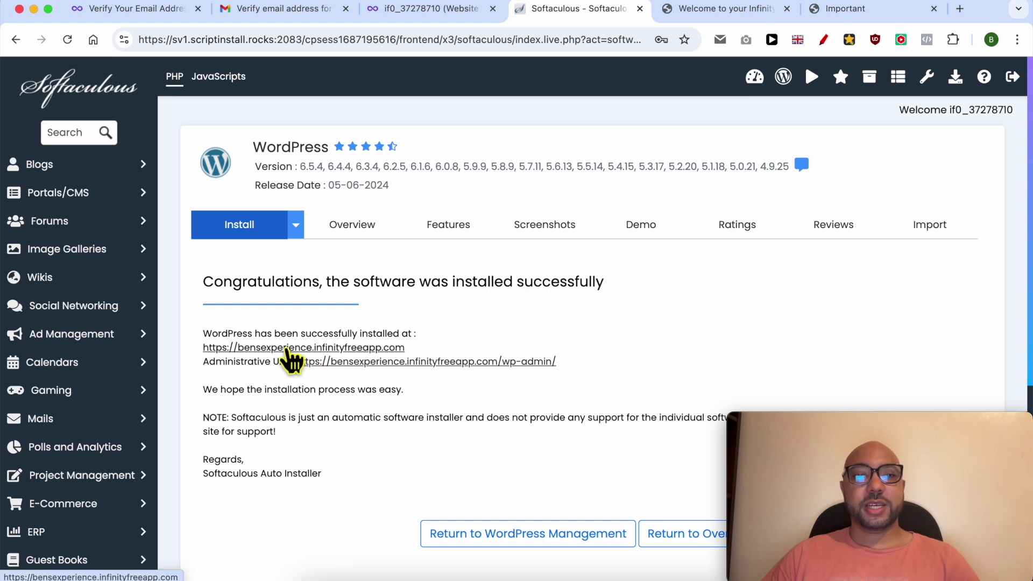
left_click(291, 348, "super")
left_click(643, 13)
left_click(69, 43)
left_click(70, 43)
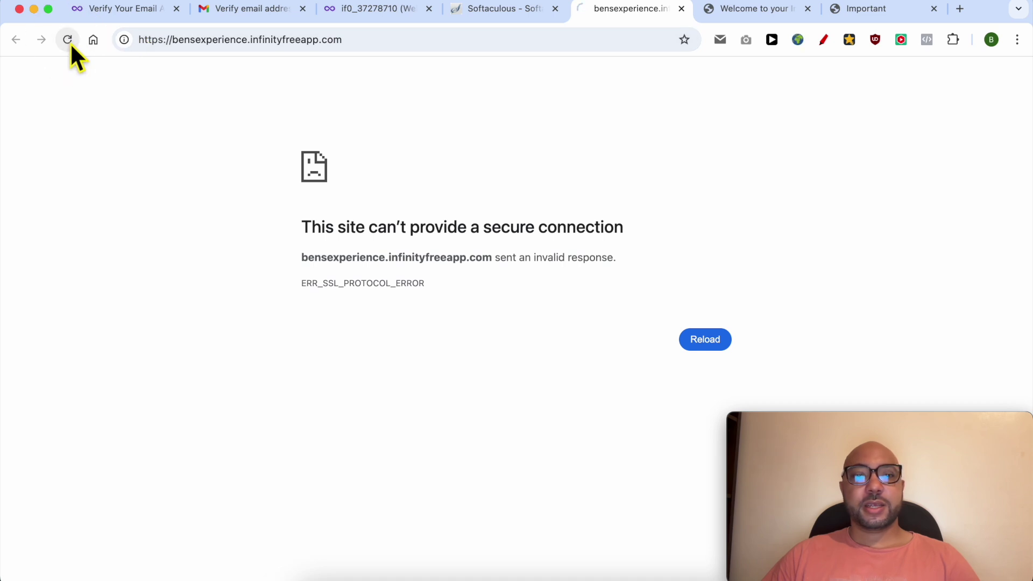
Drop the 's' from https so the site loads over http as the My Blog homepage
left_click_drag(295, 288, 340, 294)
left_click_drag(167, 52, 170, 52)
key("BackSpace")
key("Return")
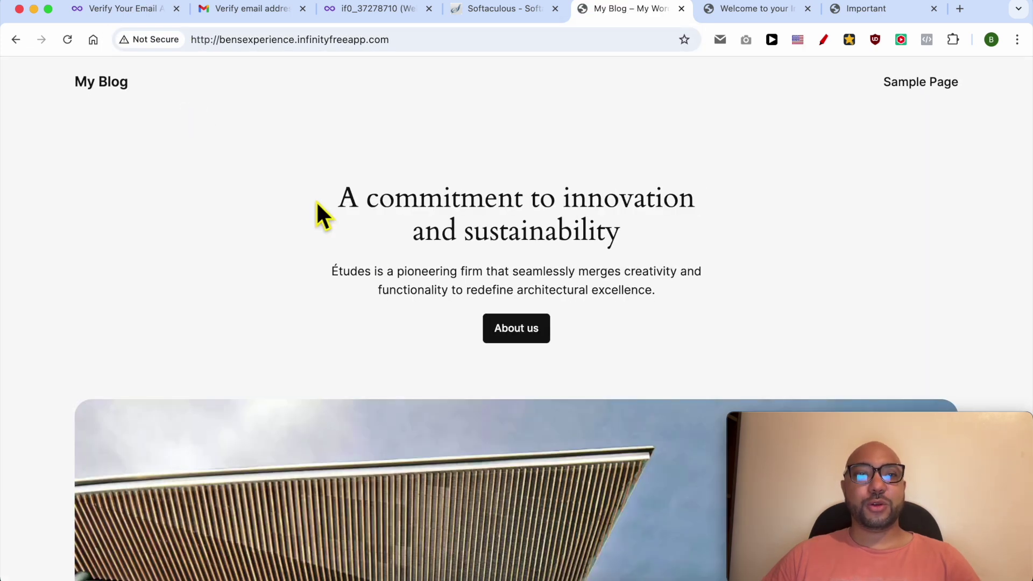
left_click(340, 45)
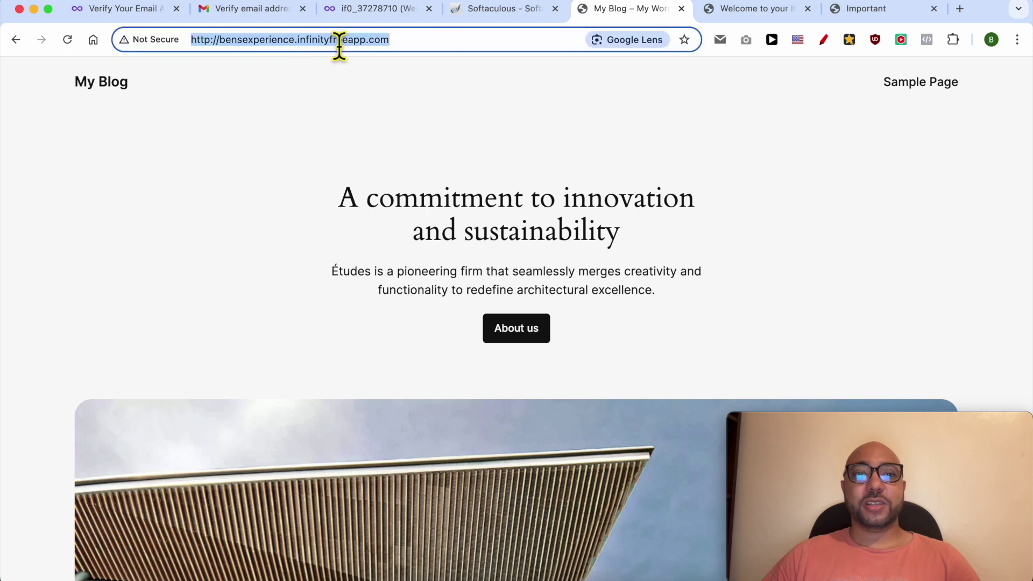
left_click(329, 203)
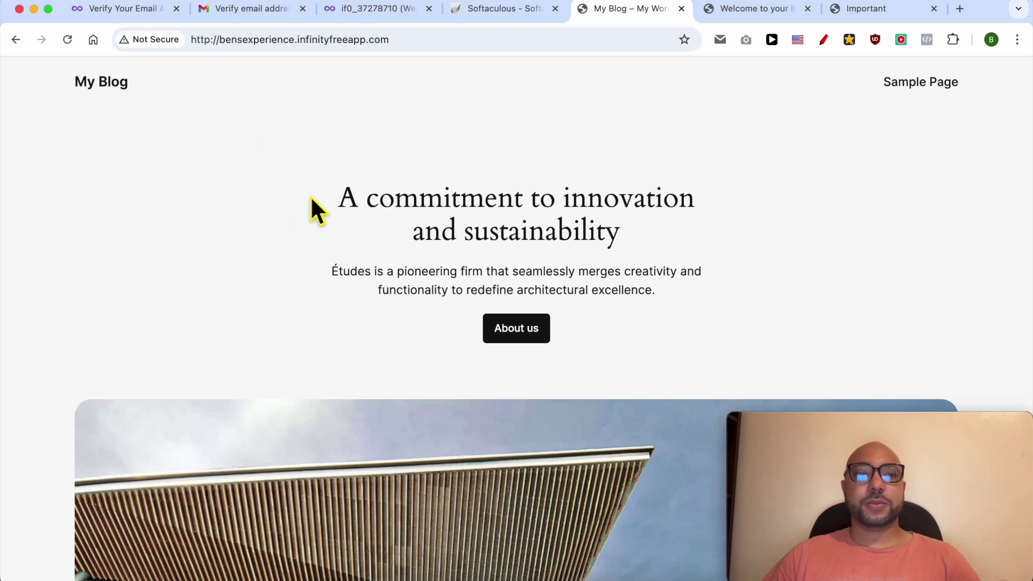
left_click(216, 47)
left_click(216, 48)
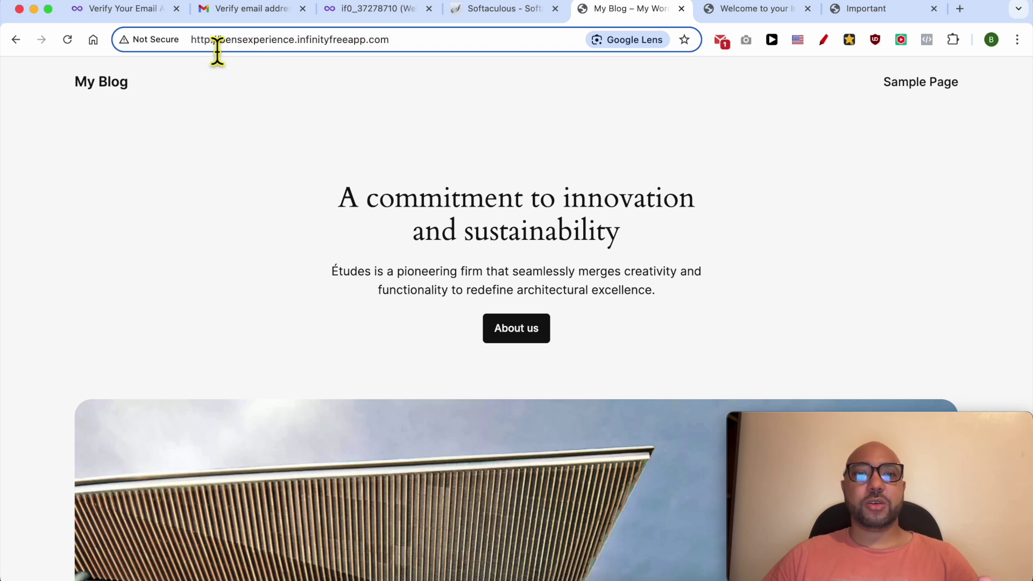
left_click(679, 336)
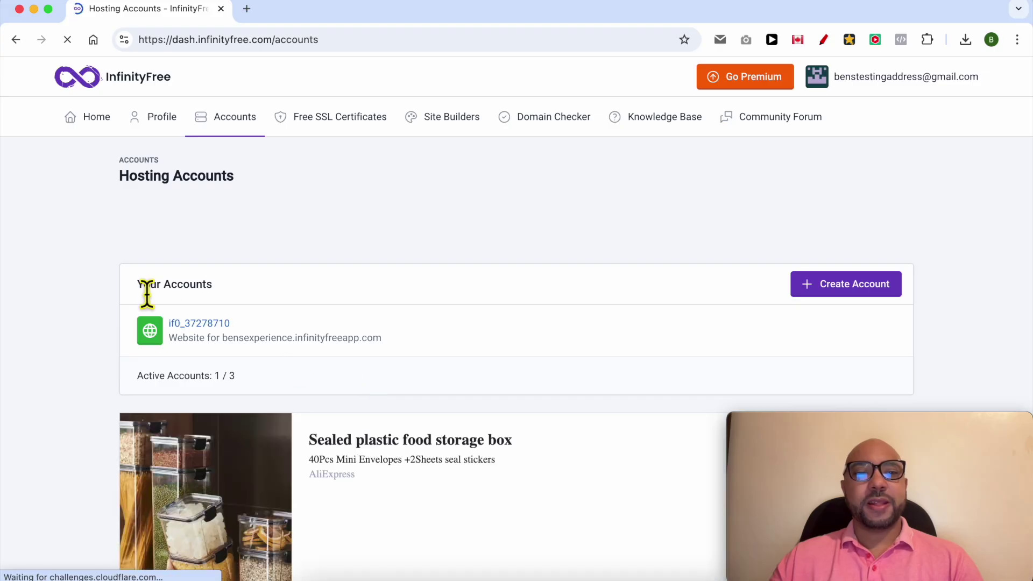
From Hosting Accounts, open the account's details and launch the Softaculous Installer
triple_click(146, 290)
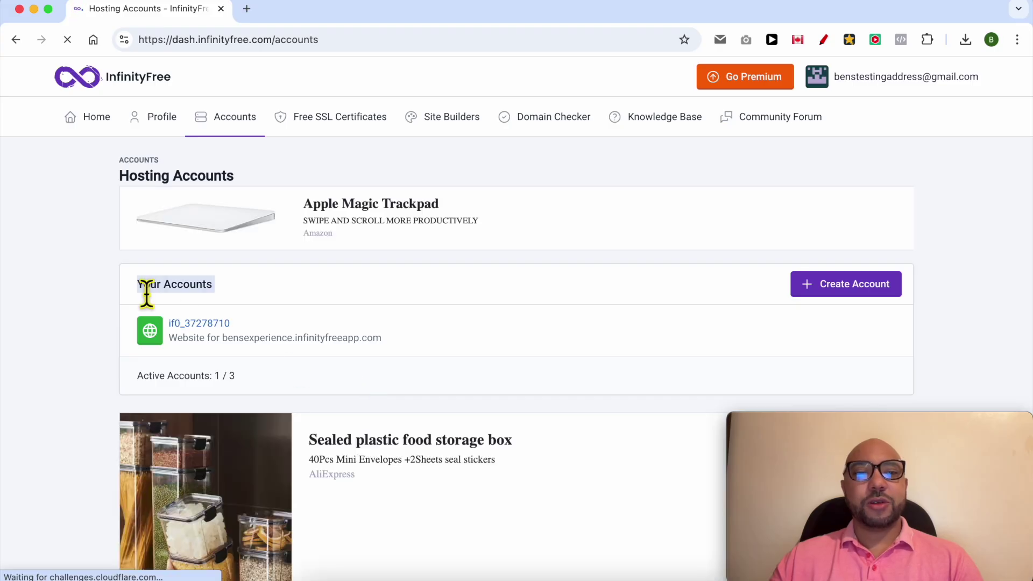
left_click(208, 326)
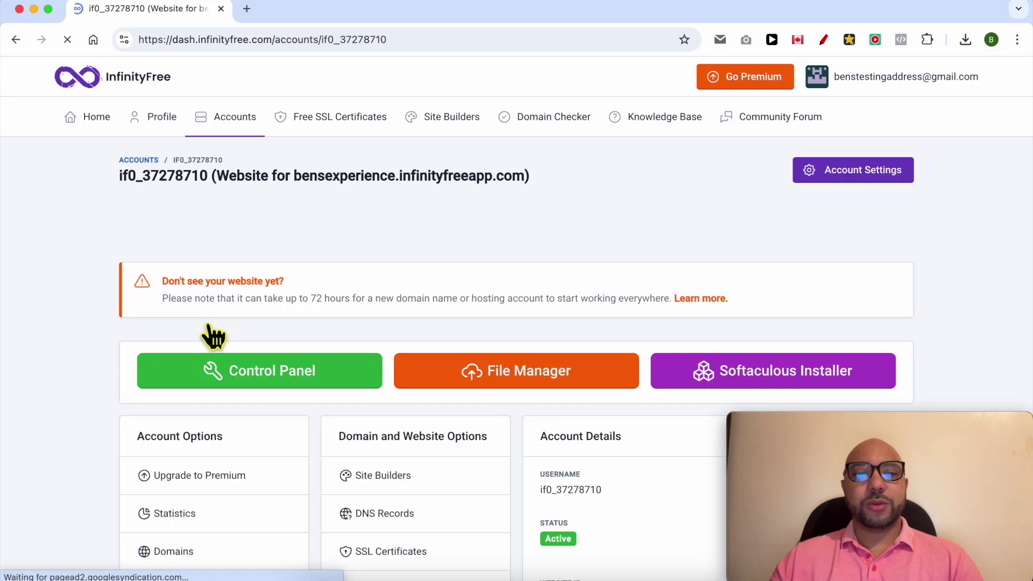
scroll(760, 339, "down", 3)
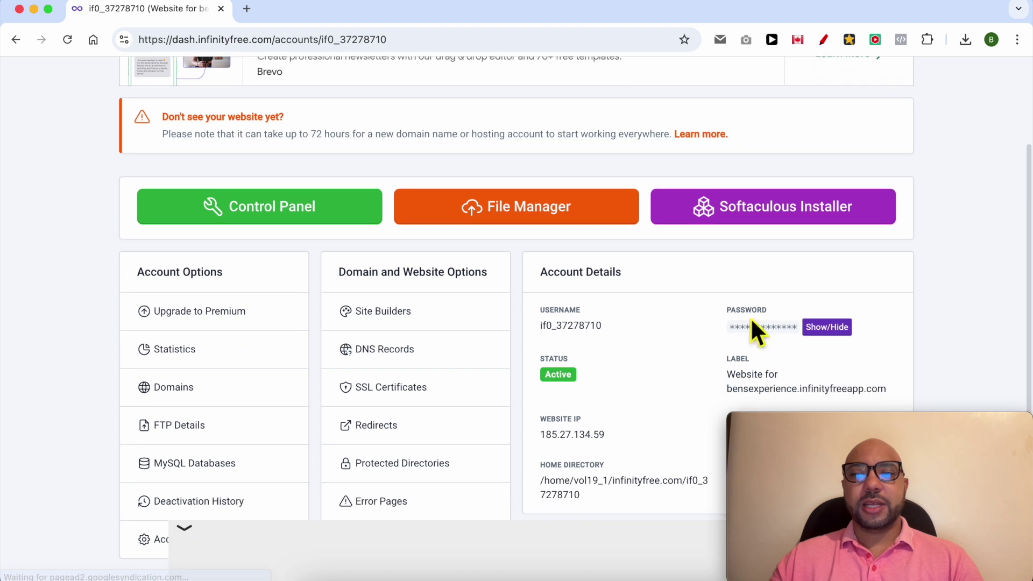
left_click(819, 226)
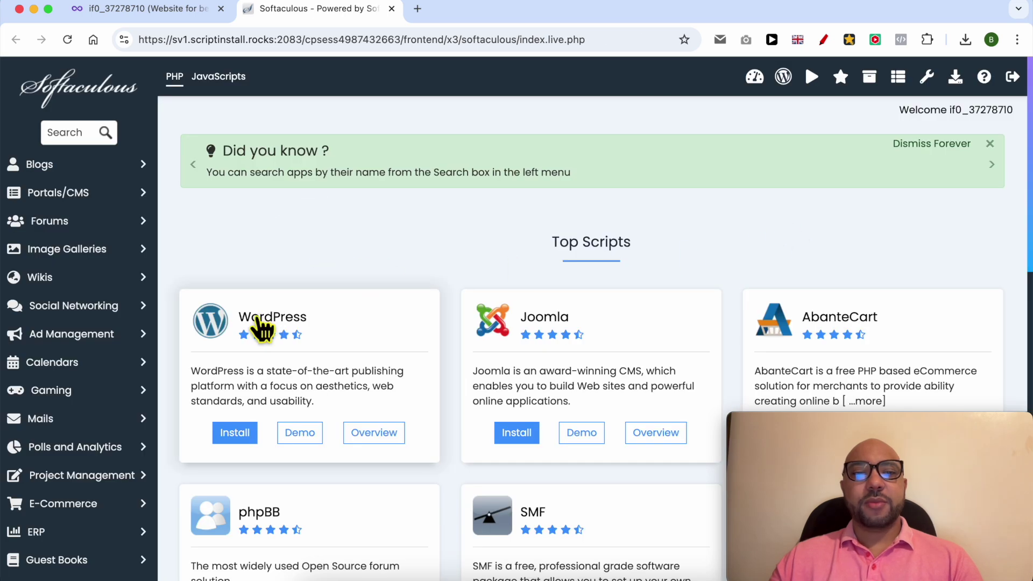
Start a WordPress install on the site's domain with version 6.5.4, reviewing the site name and description
left_click(228, 438)
scroll(401, 400, "down", 5)
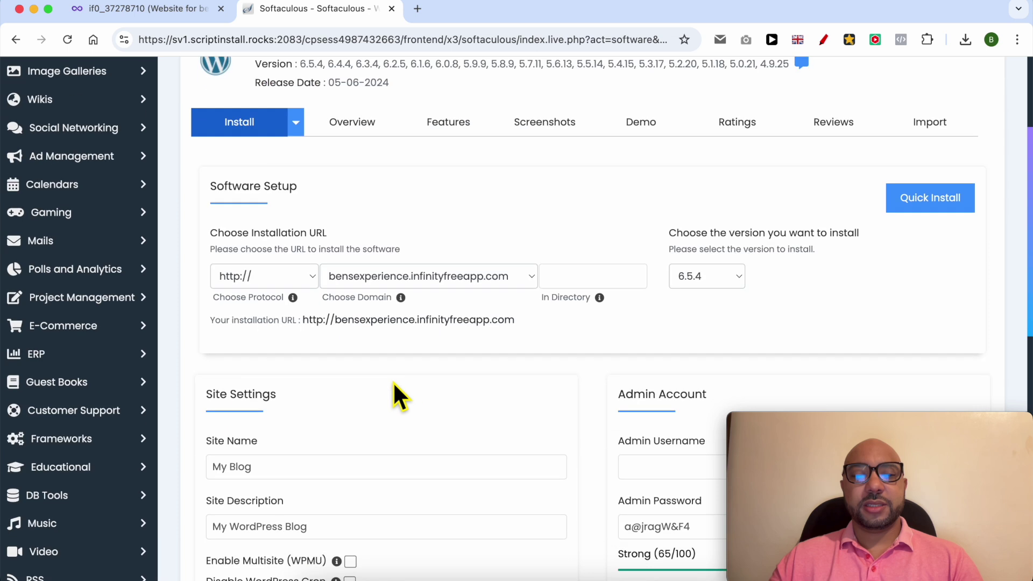
left_click(414, 276)
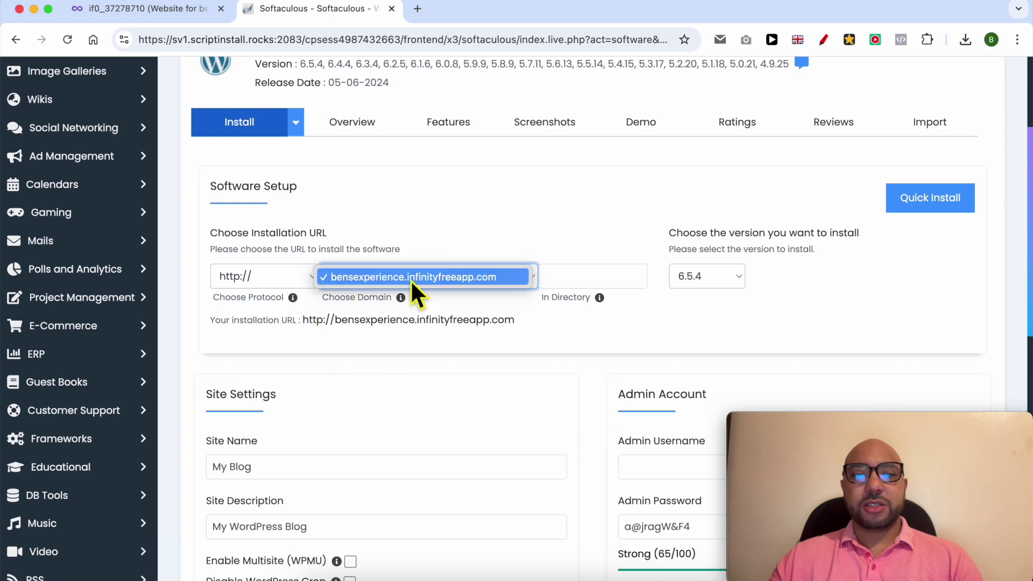
left_click(413, 279)
left_click(730, 277)
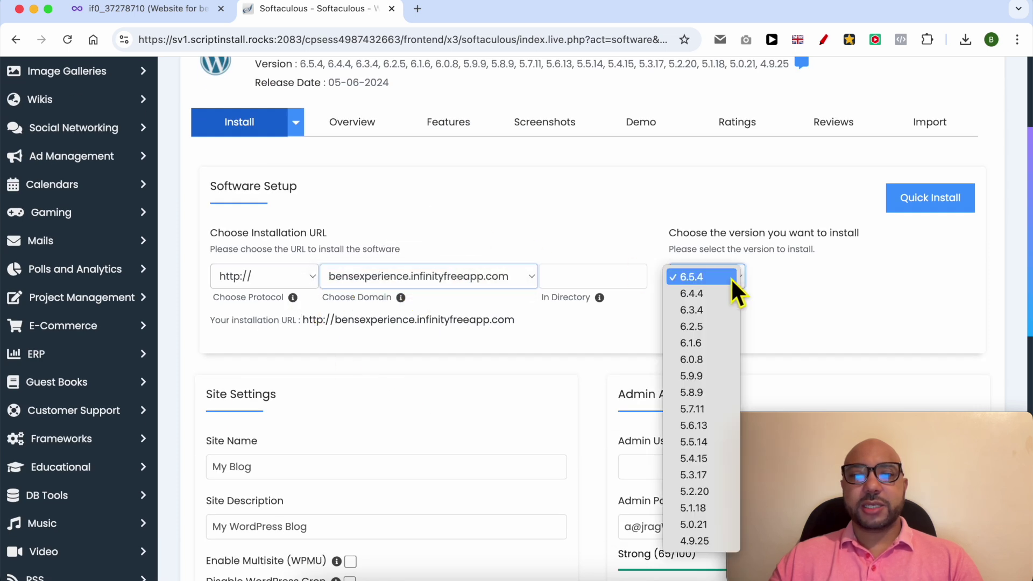
left_click(774, 275)
scroll(425, 331, "down", 4)
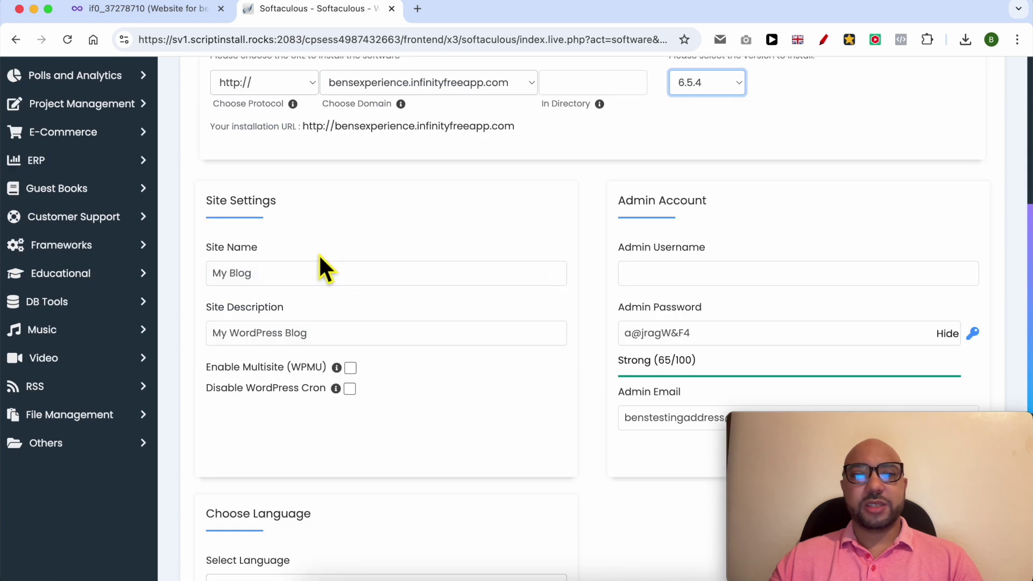
triple_click(285, 279)
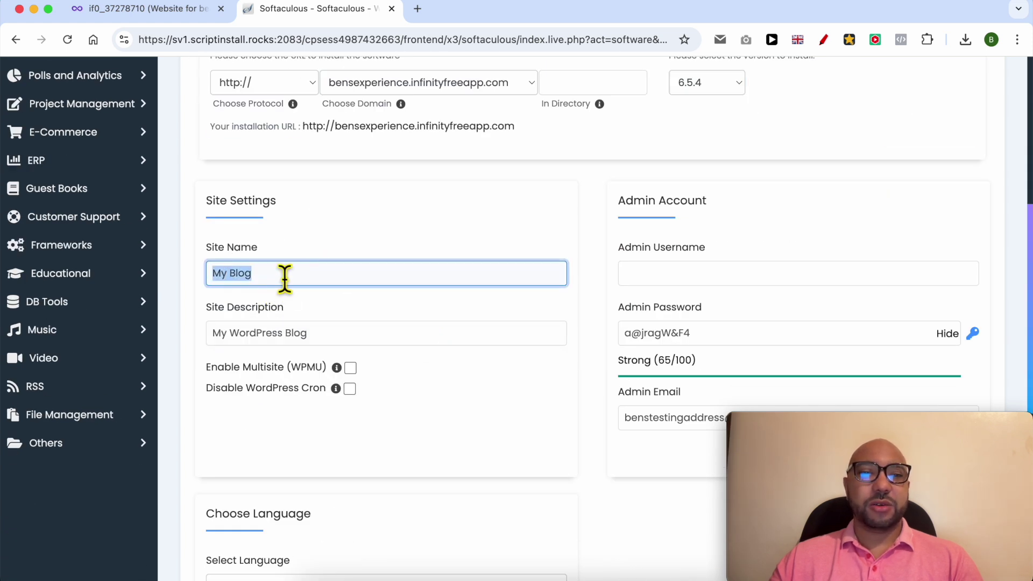
triple_click(289, 326)
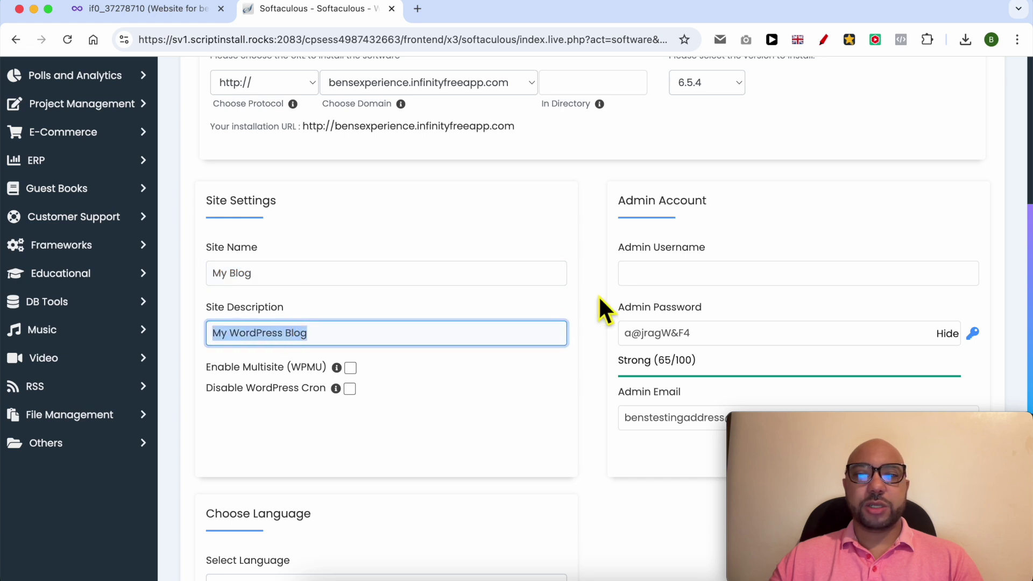
Enter the admin username, replace the generated admin password with a new strong one, and check the admin e-mail
left_click(657, 285)
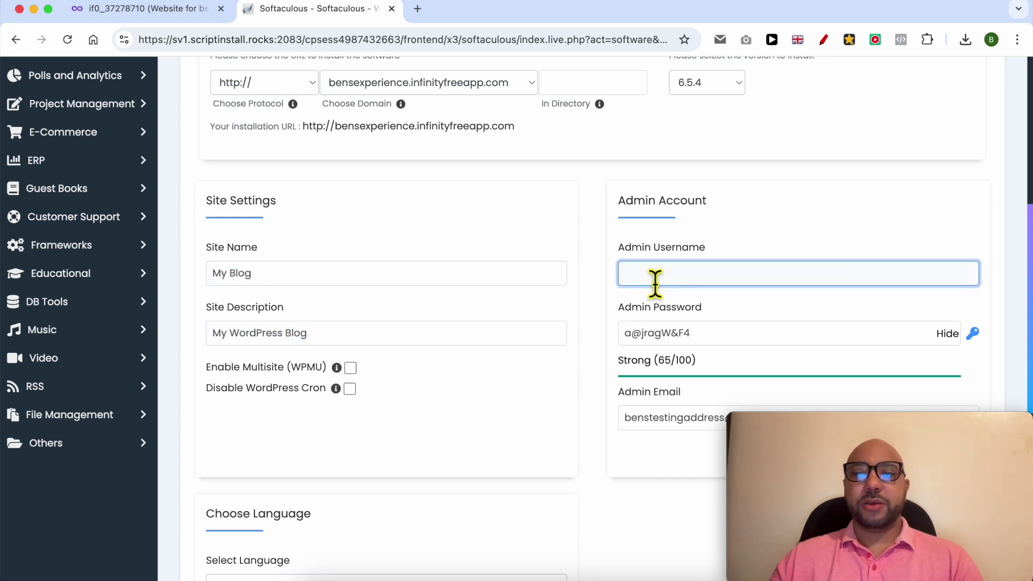
type("Ben")
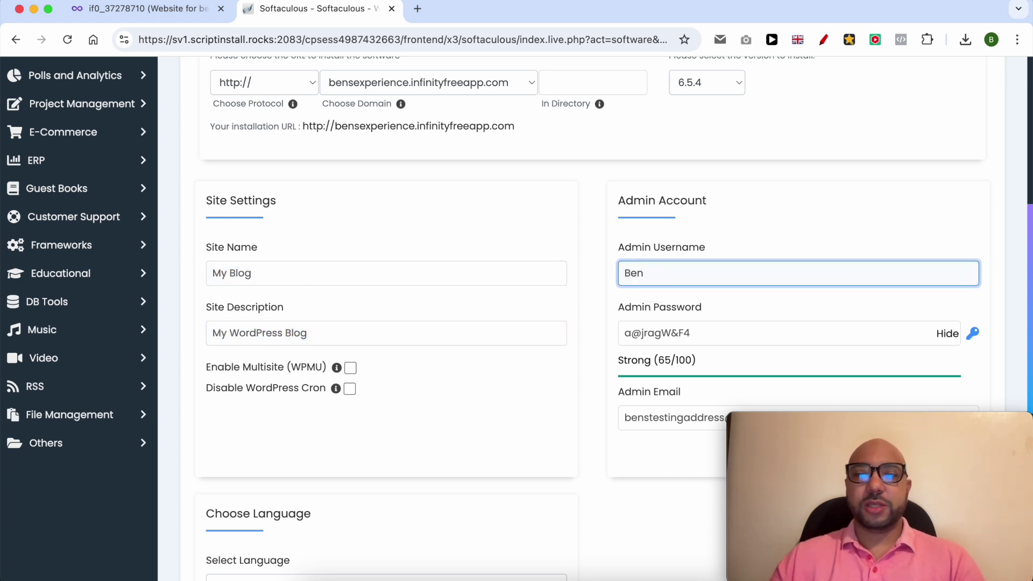
left_click(947, 334)
double_click(765, 350)
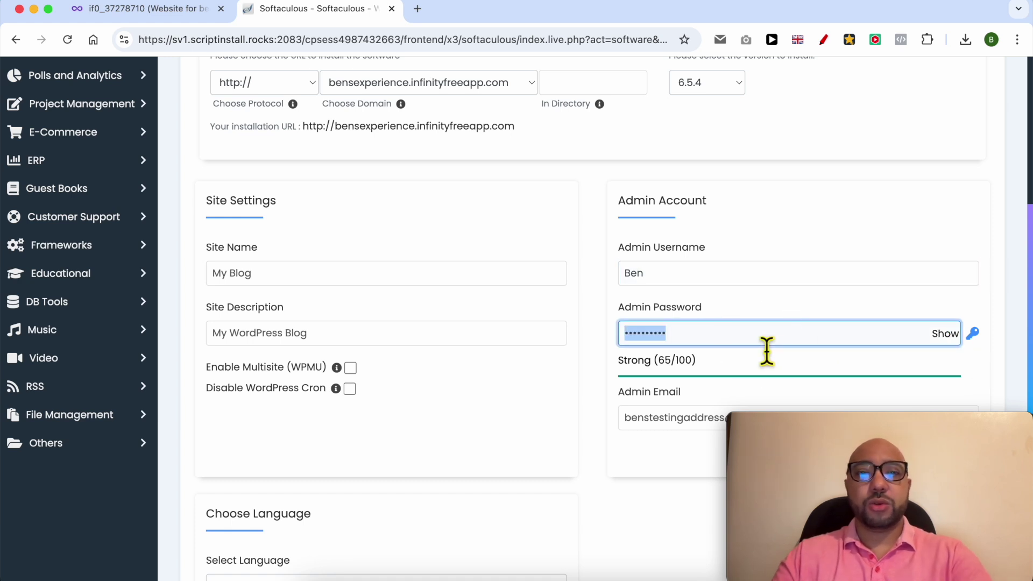
type("••••••••••••")
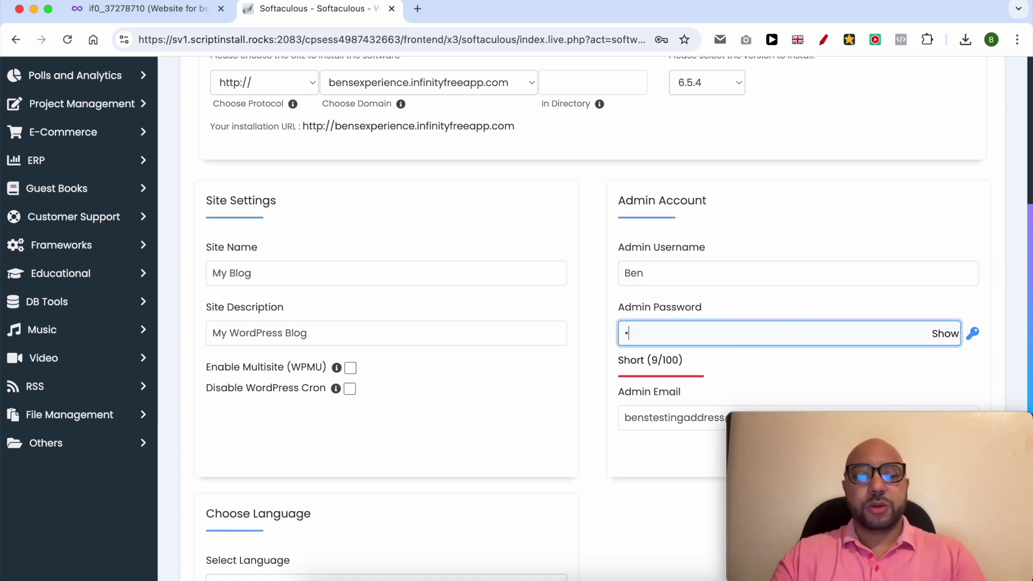
type("•")
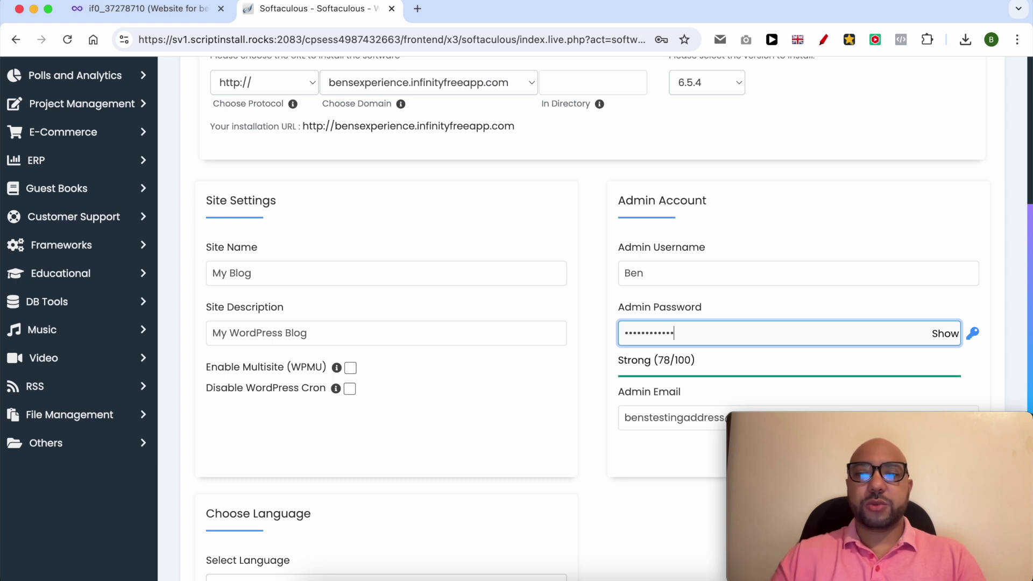
scroll(779, 357, "down", 3)
triple_click(709, 329)
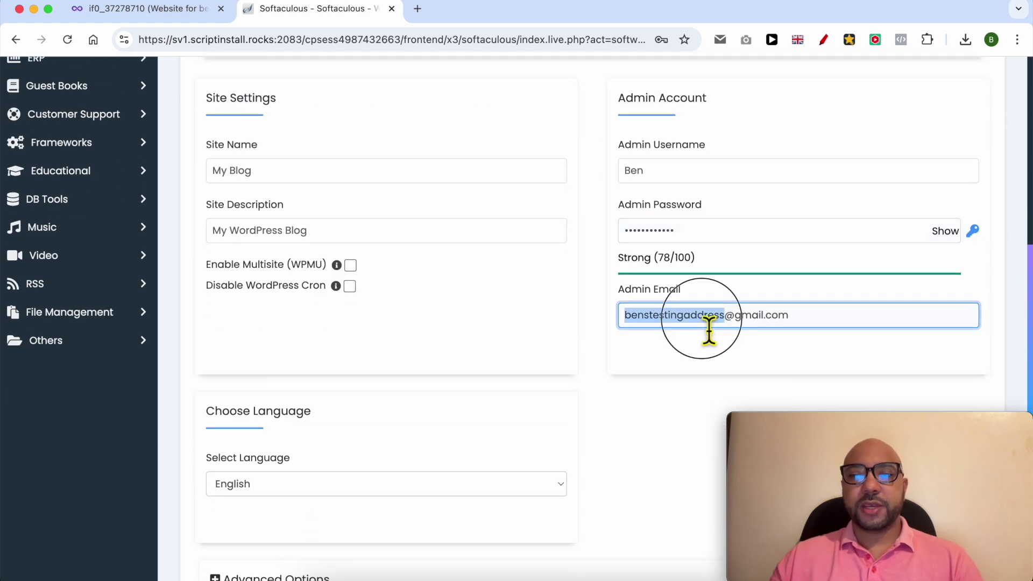
left_click(679, 365)
left_click(668, 325)
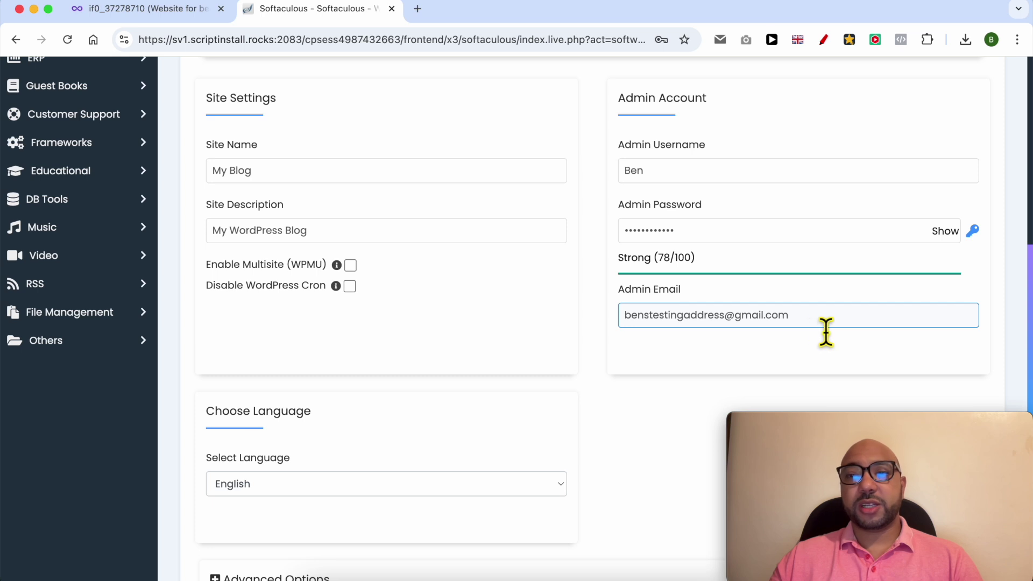
left_click(522, 363)
scroll(350, 389, "down", 10)
Keep English as the site language
left_click(266, 167)
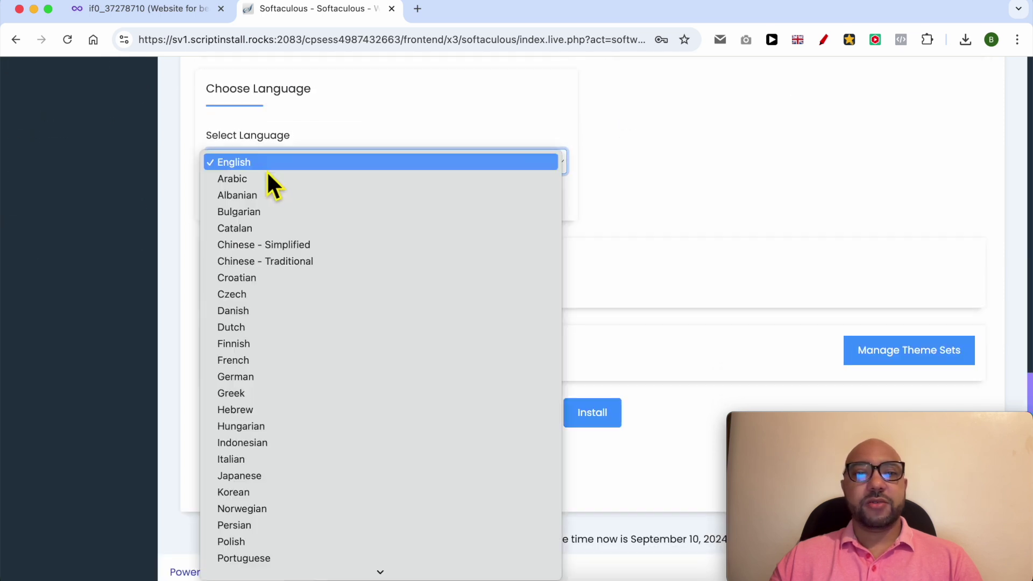
scroll(269, 538, "down", 3)
scroll(282, 420, "down", 2)
scroll(282, 420, "up", 3)
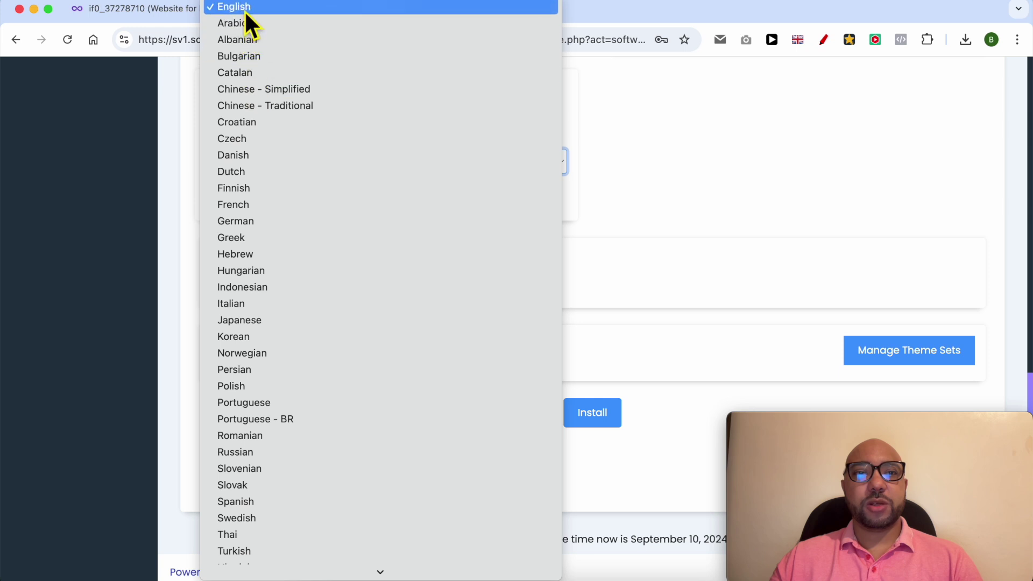
left_click(244, 7)
Under Advanced Options rename the database to BensExp and start the installation
left_click(300, 261)
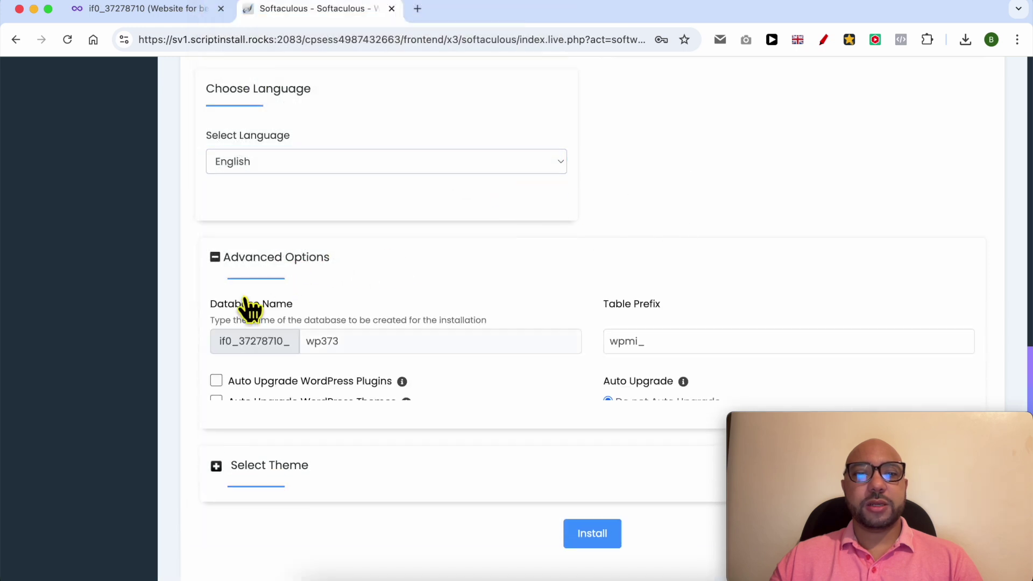
left_click(365, 350)
double_click(370, 351)
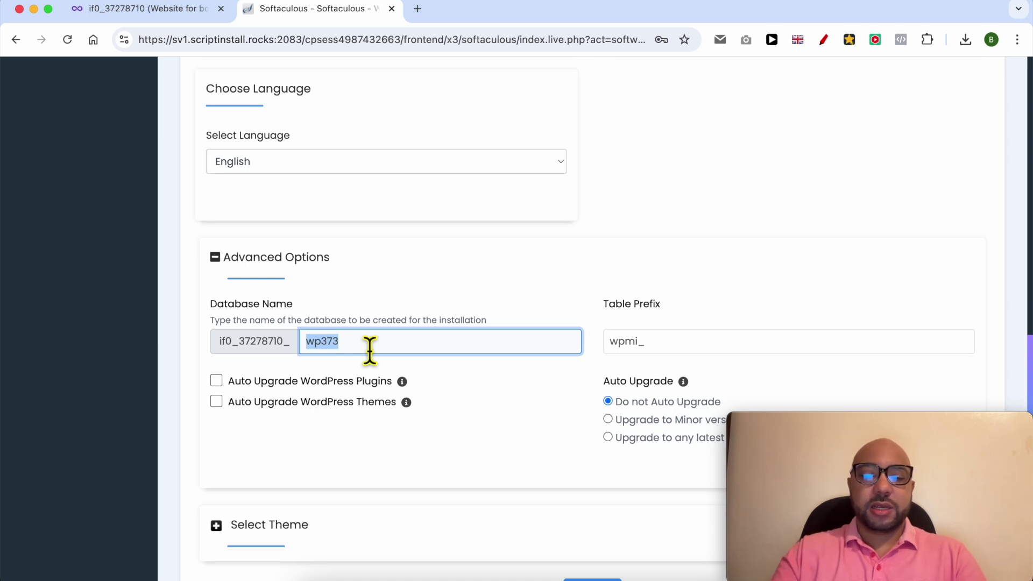
type("B")
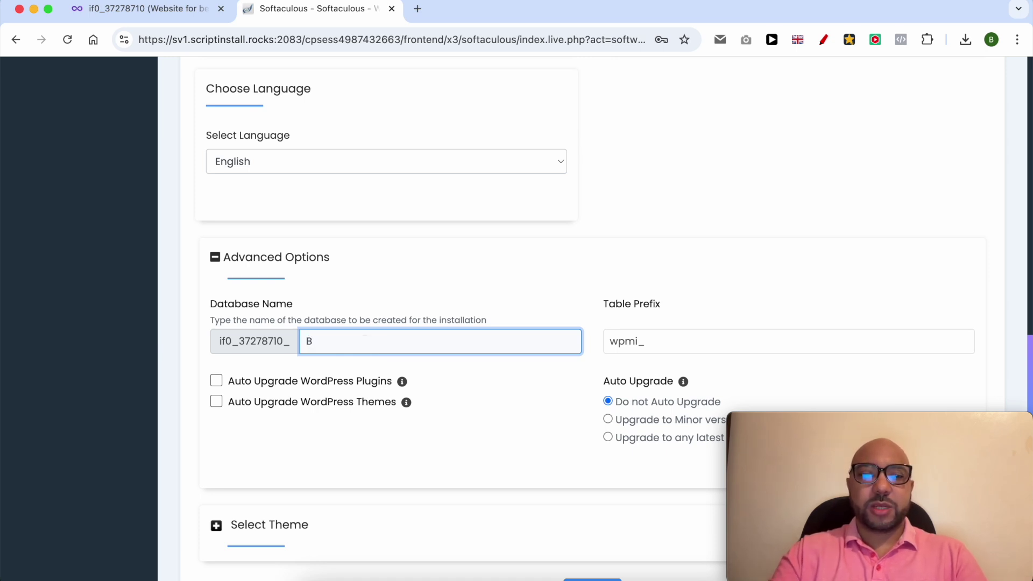
type("ens")
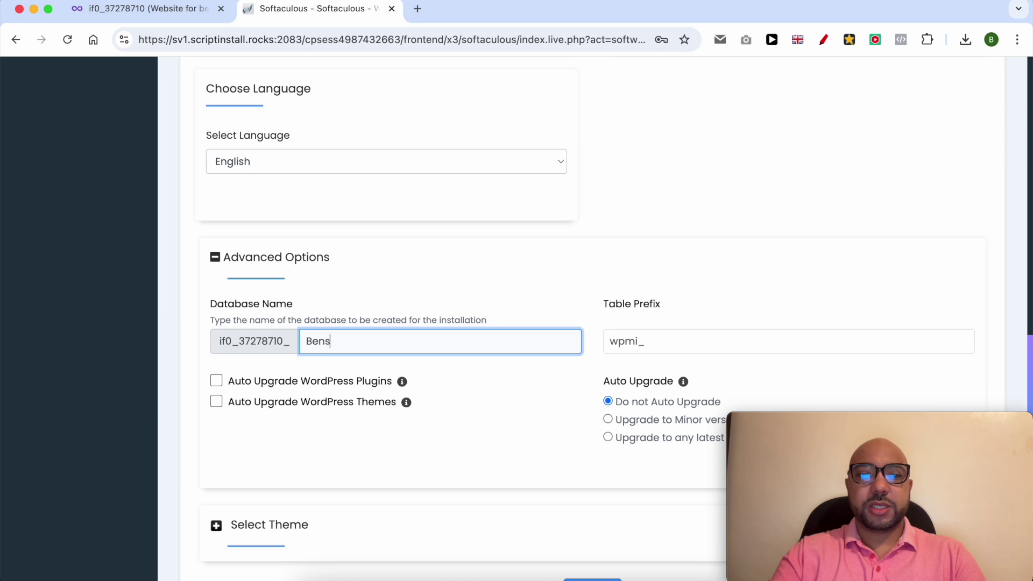
type("Exp")
scroll(590, 235, "down", 4)
left_click(596, 400)
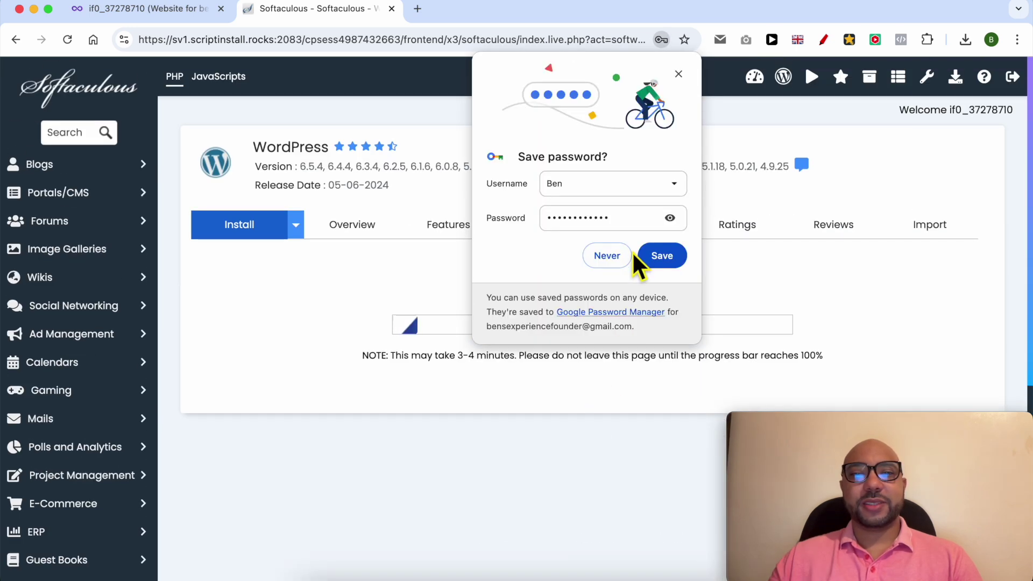
left_click(679, 73)
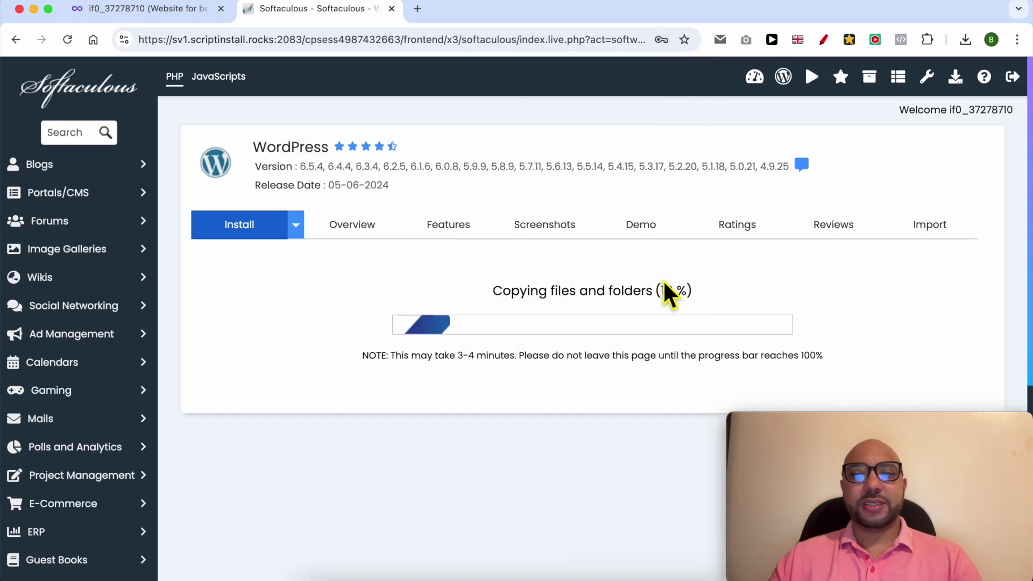
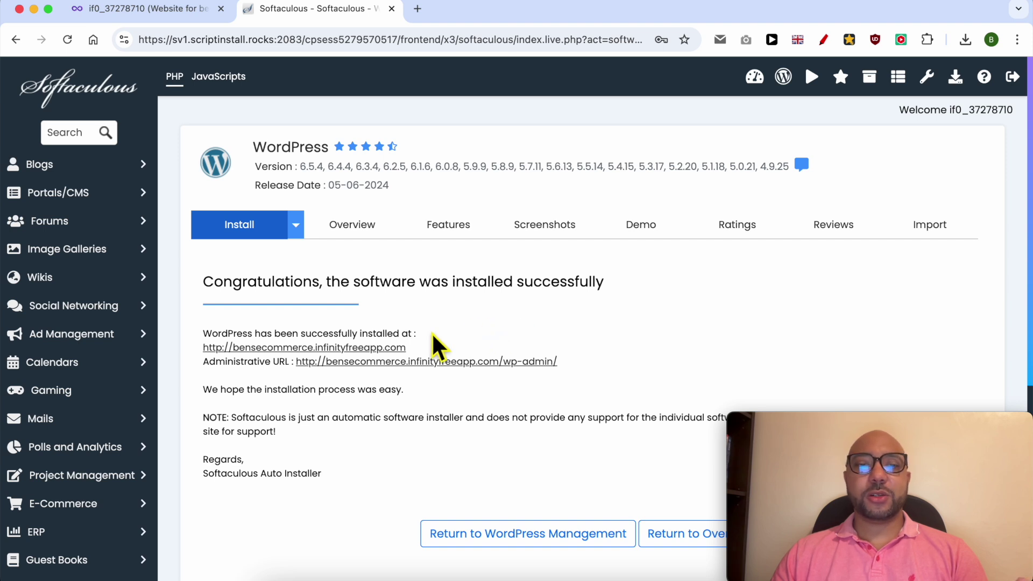
Open the new site and go to its /wp-admin login page
left_click(395, 348)
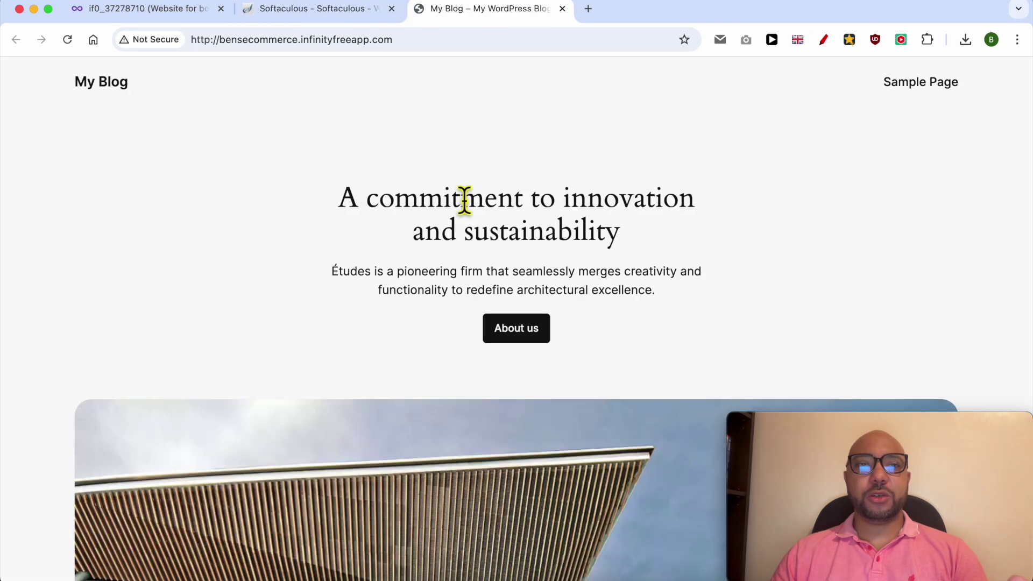
left_click(506, 47)
left_click(505, 47)
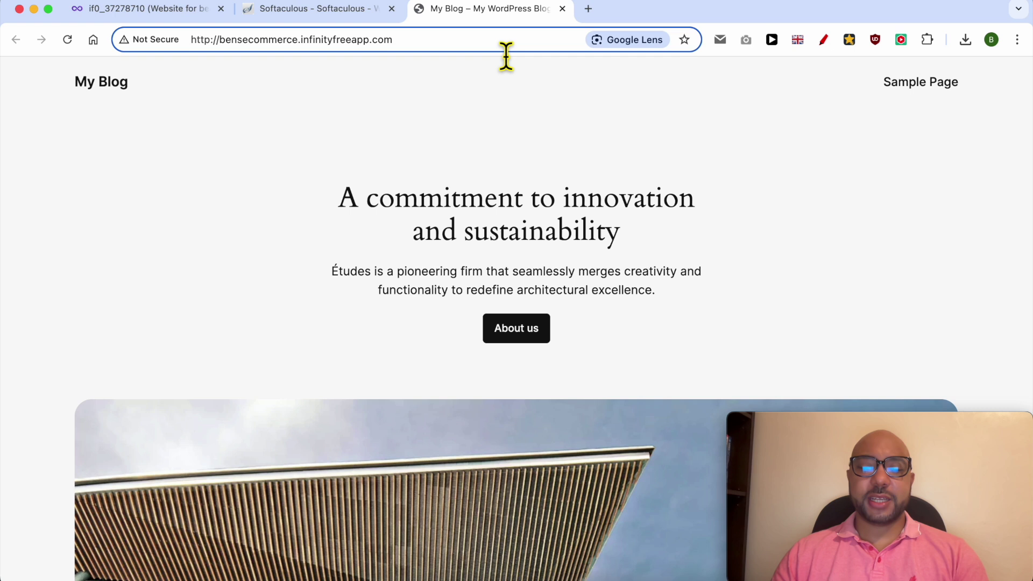
type("/wp")
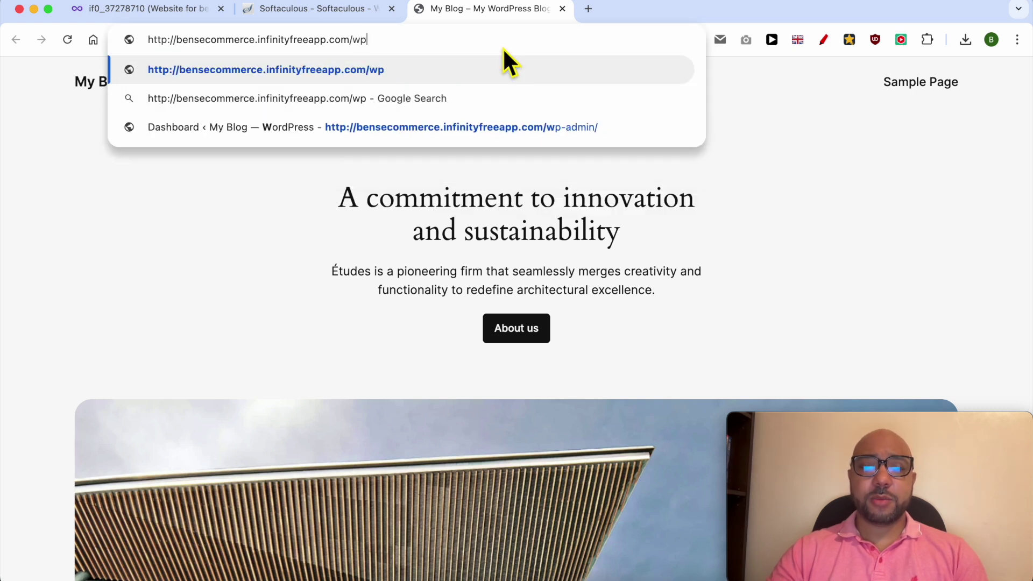
type("-admin")
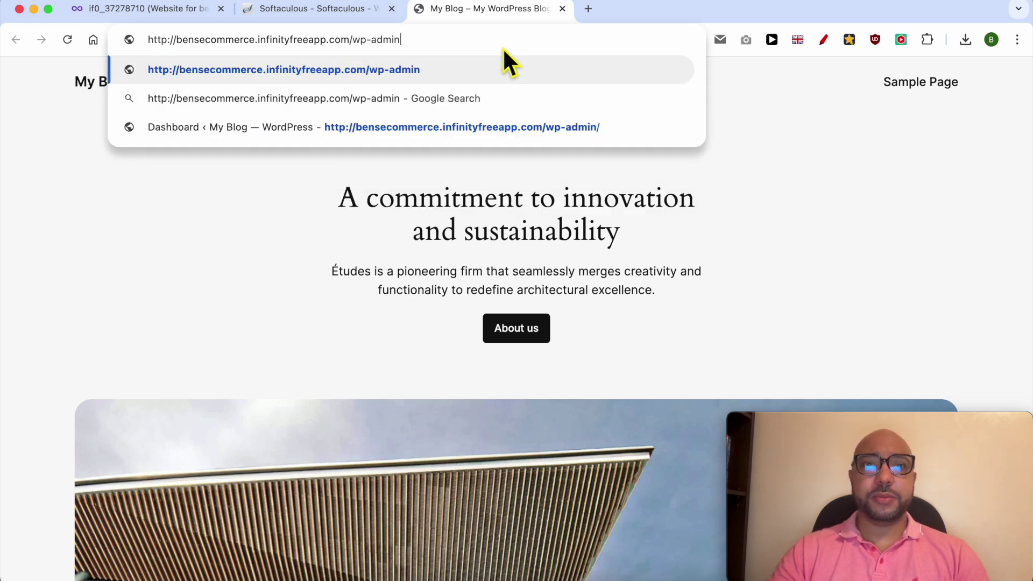
key("Return")
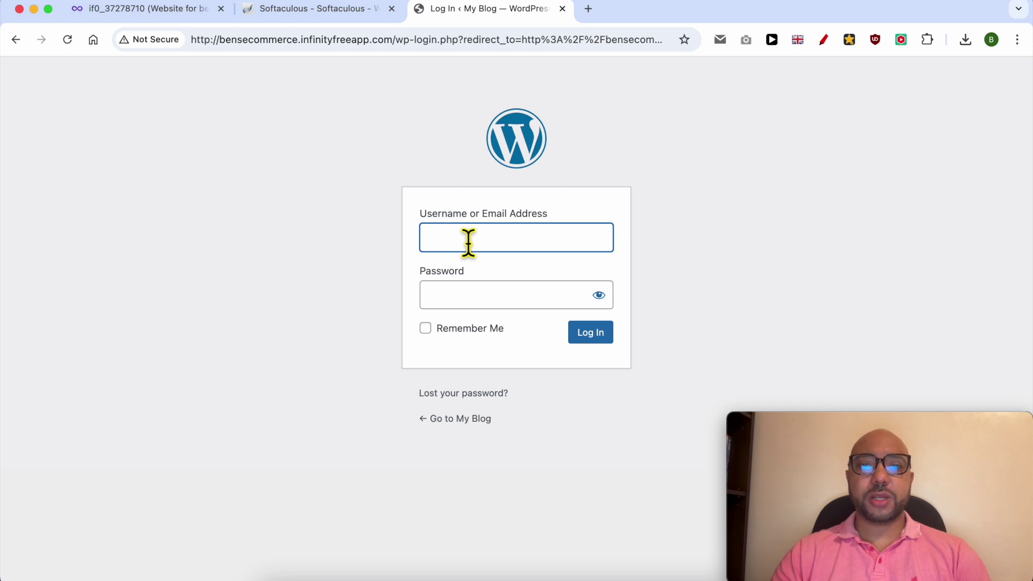
Log in with the admin username and password, re-entering the password after a failed attempt
type("Ben")
key("Tab")
type("***********")
key("Return")
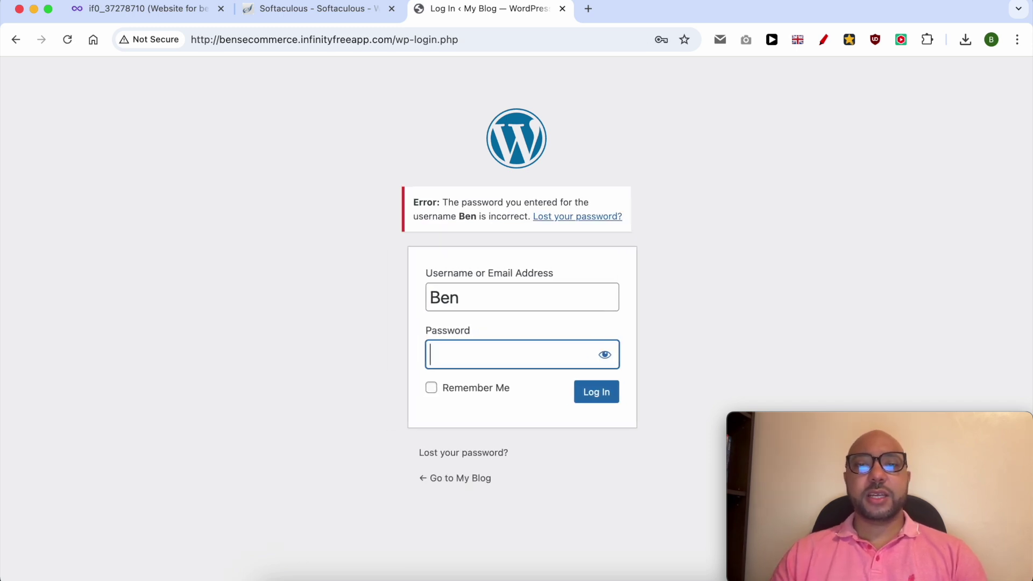
type("********")
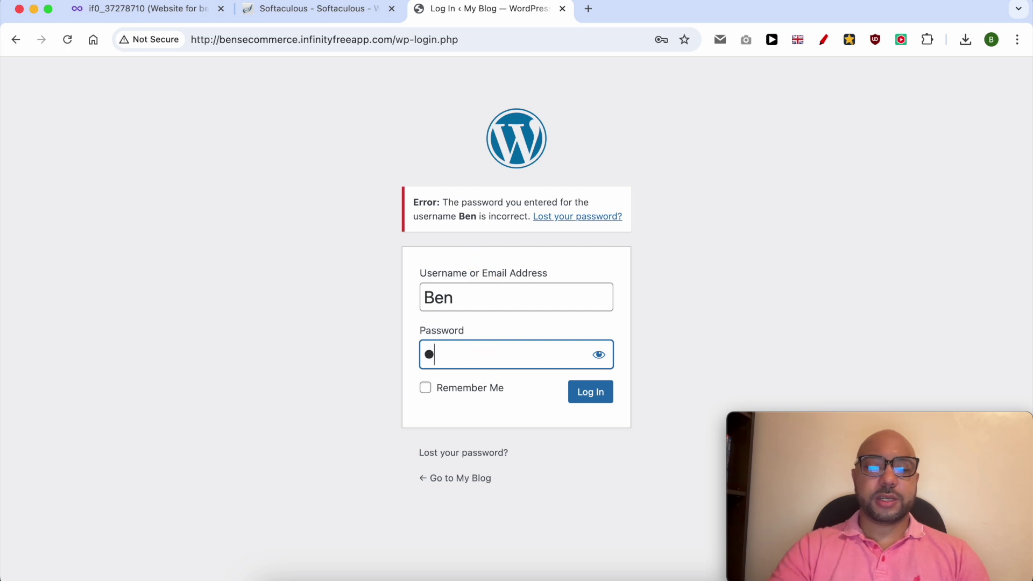
type("****")
key("Return")
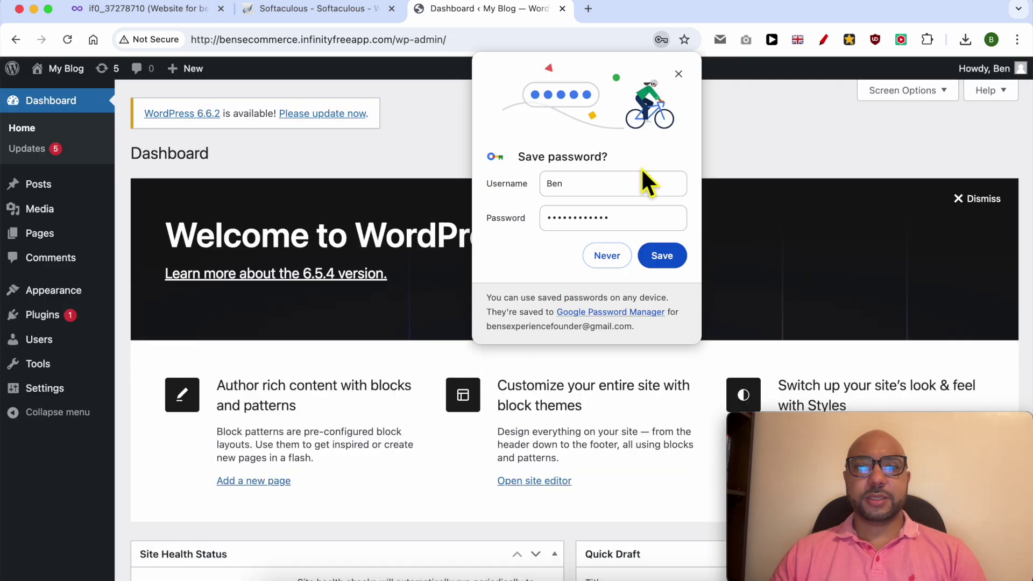
Dismiss the save-password prompt and search Add New Plugin for 'woocommerce'
left_click(678, 74)
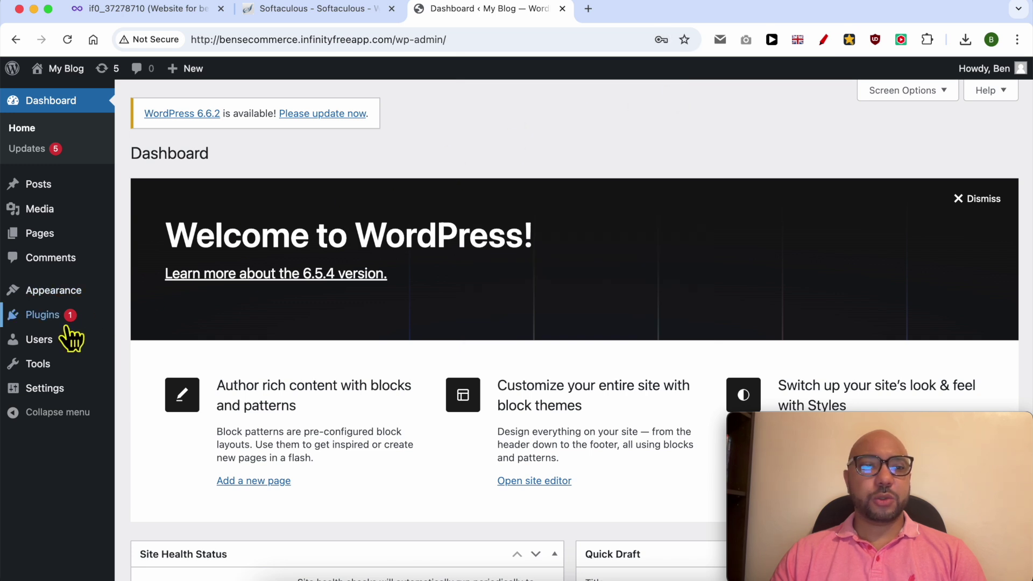
mouse_move(64, 323)
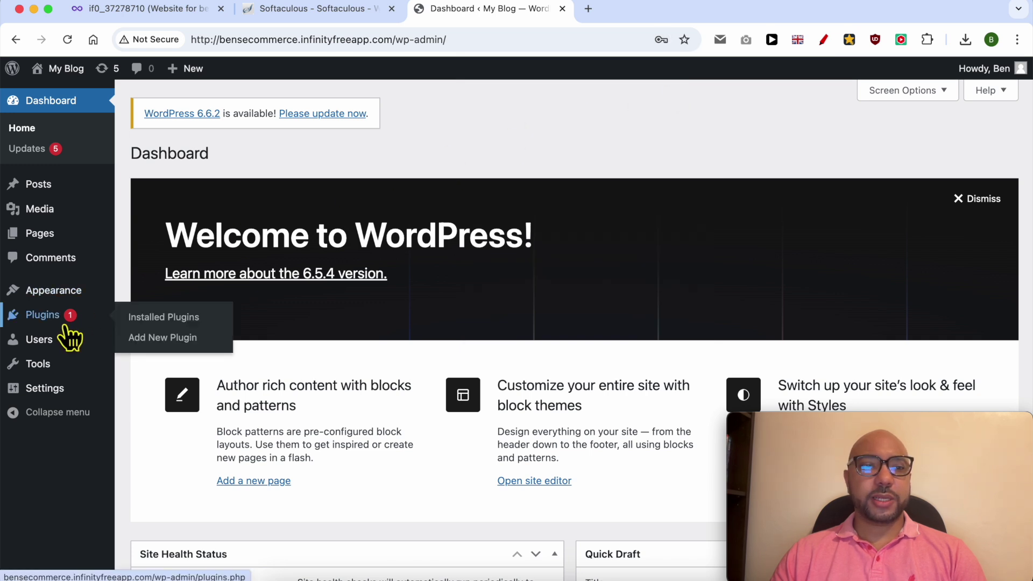
left_click(164, 338)
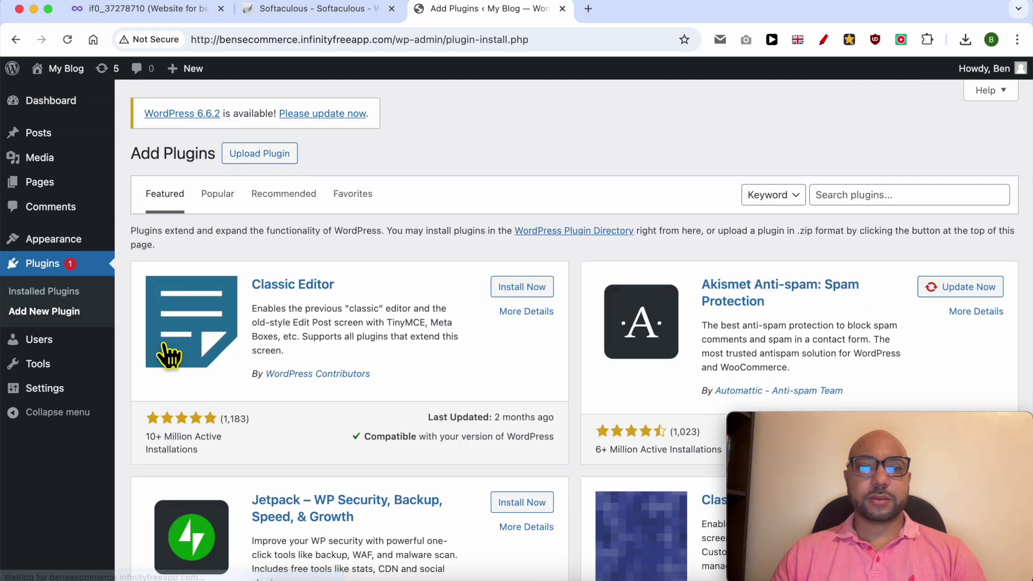
left_click(873, 202)
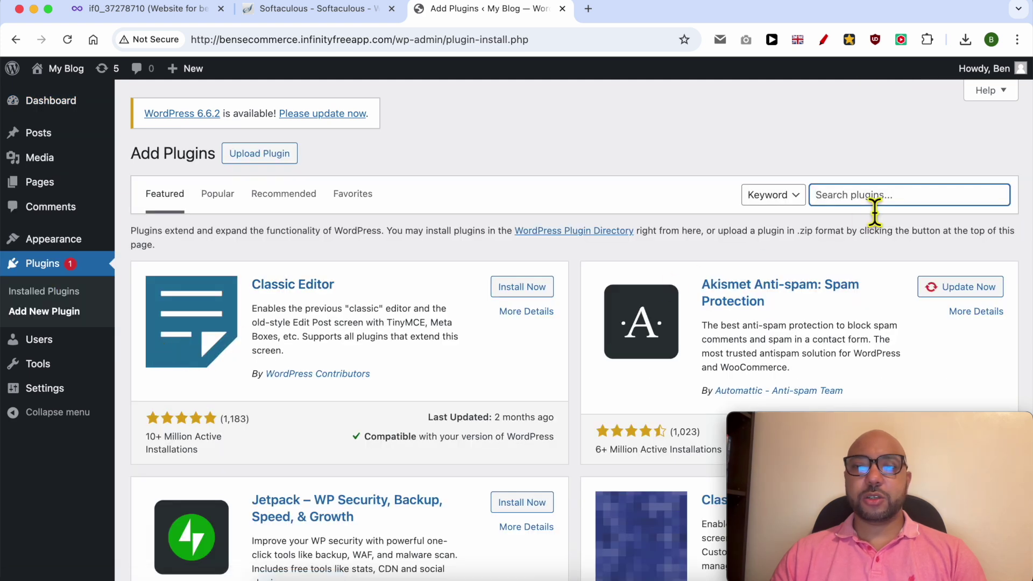
type("woocommerce")
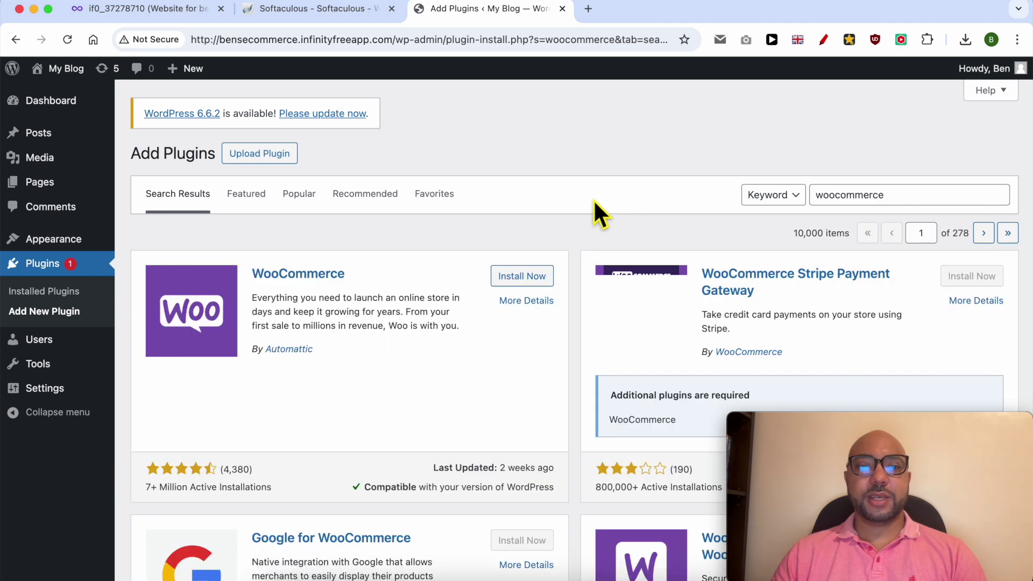
Install and activate the WooCommerce plugin published by Automattic
triple_click(390, 274)
left_click_drag(337, 355, 260, 358)
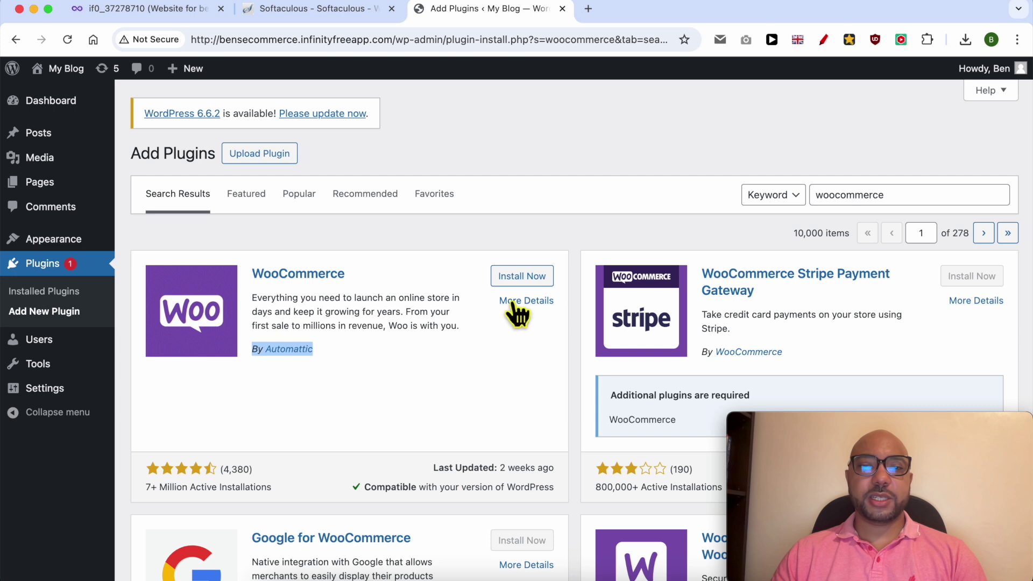
left_click(530, 277)
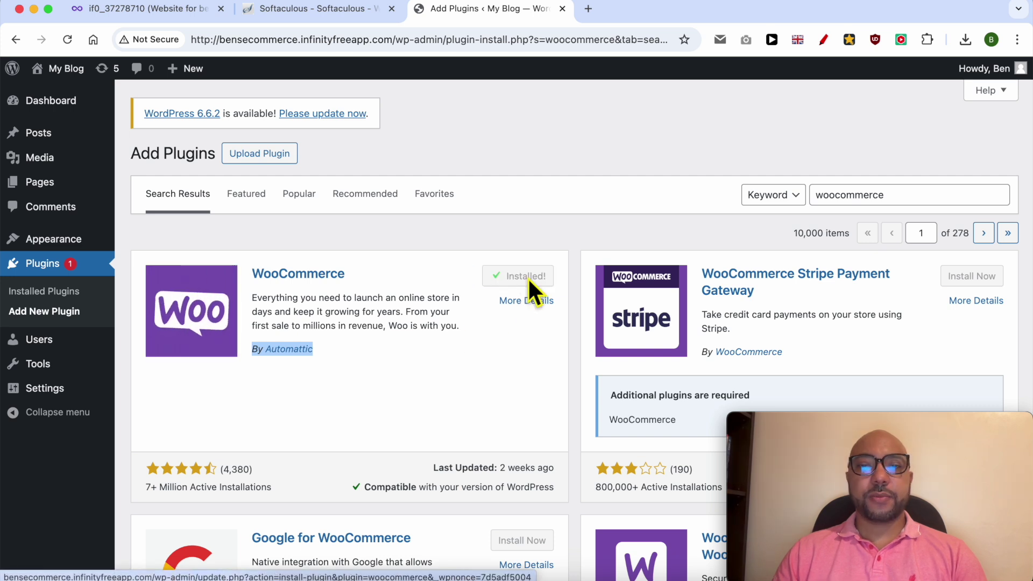
left_click(529, 277)
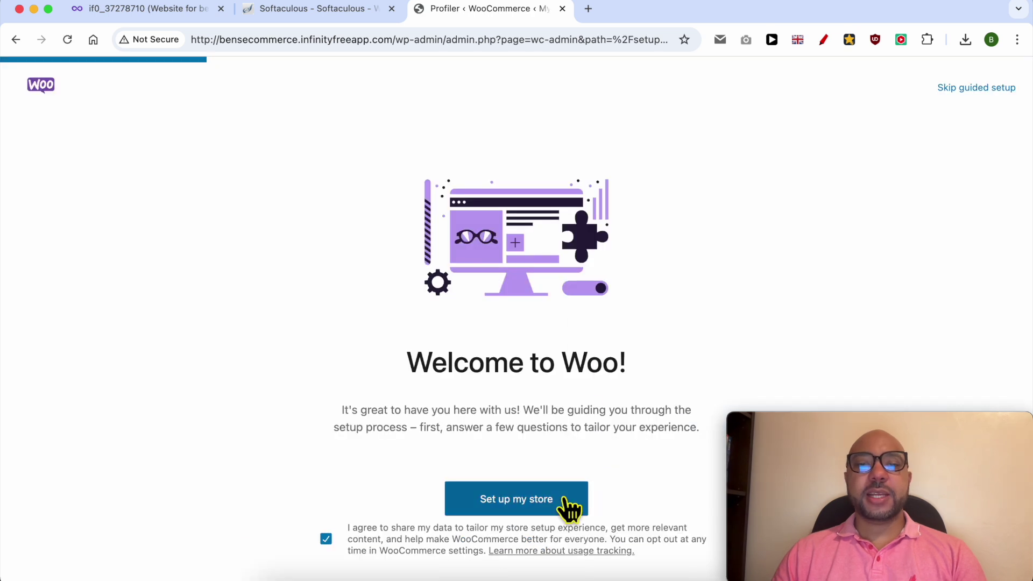
Begin the WooCommerce store setup and answer 'I'm just starting my business'
left_click(543, 503)
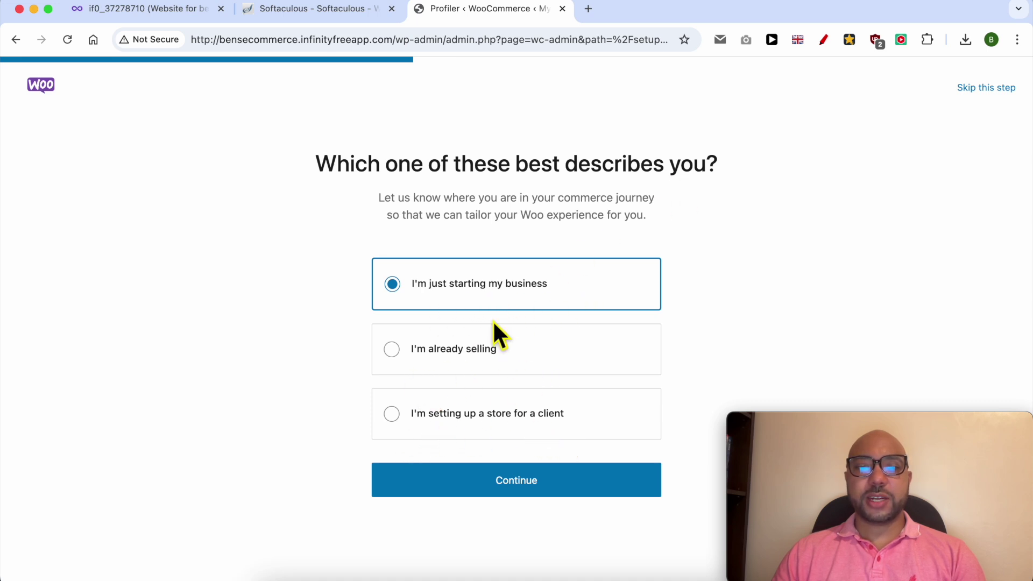
left_click(505, 484)
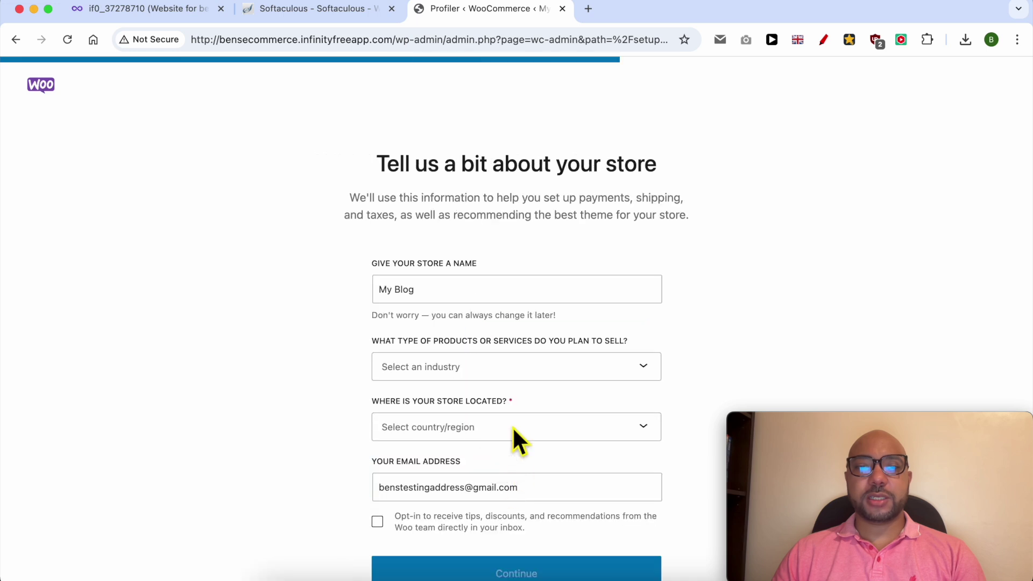
Name the store 'Local commerce' with Clothing and accessories as its industry
triple_click(453, 301)
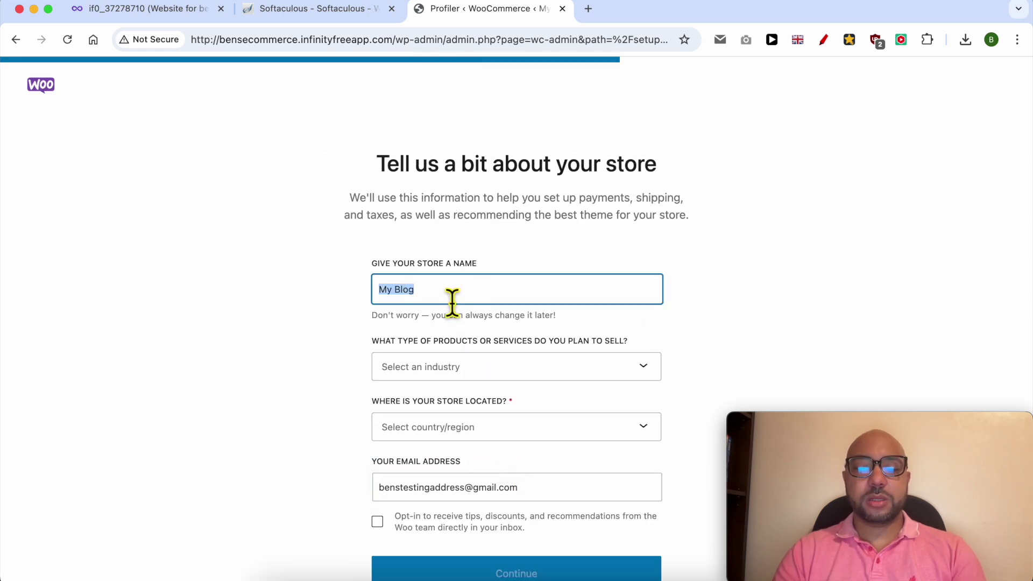
type("Local commerce")
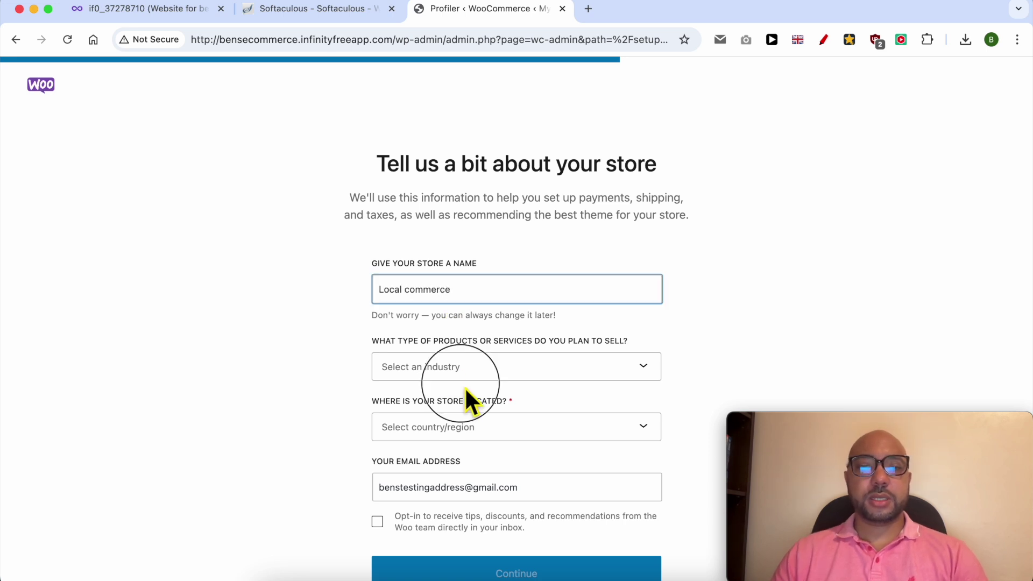
left_click(457, 368)
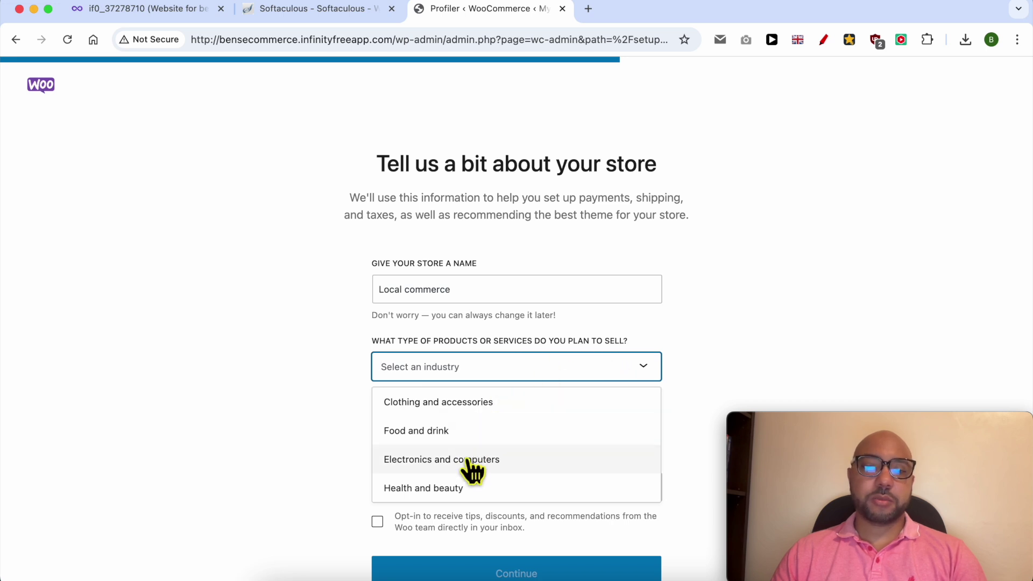
left_click(458, 409)
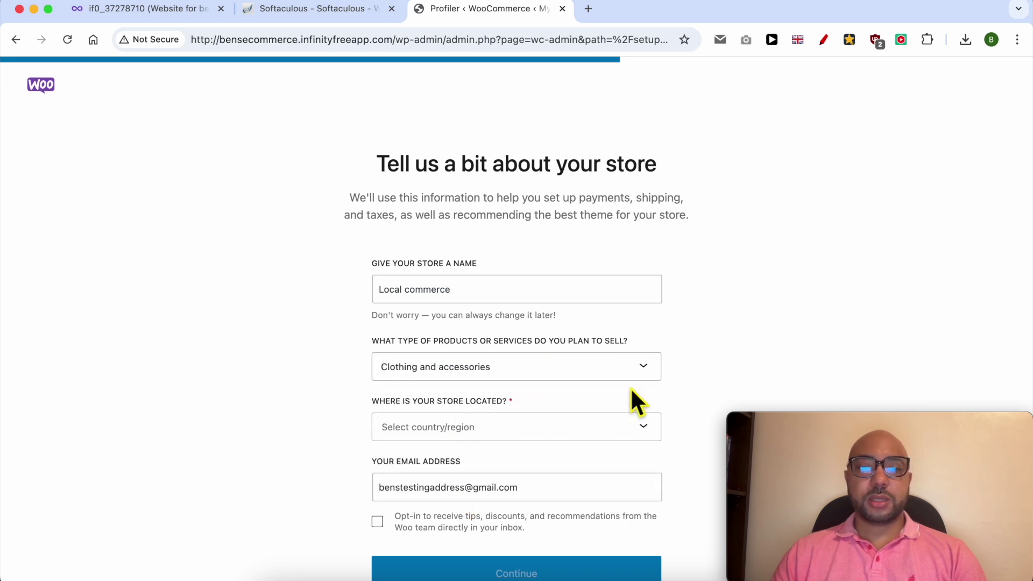
Set the store location to United States (US) — Alabama and submit the details
left_click(490, 430)
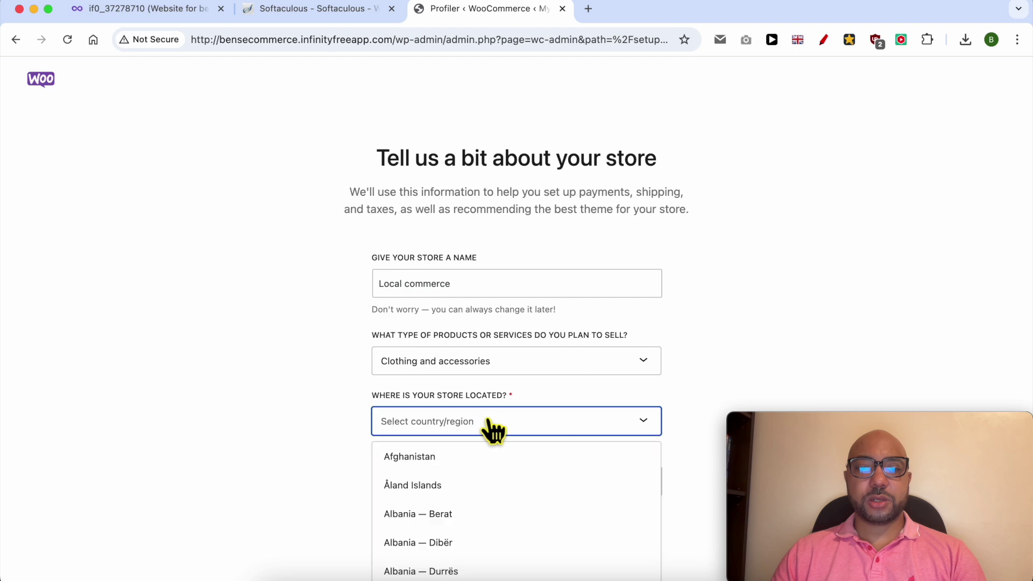
scroll(491, 430, "down", 3)
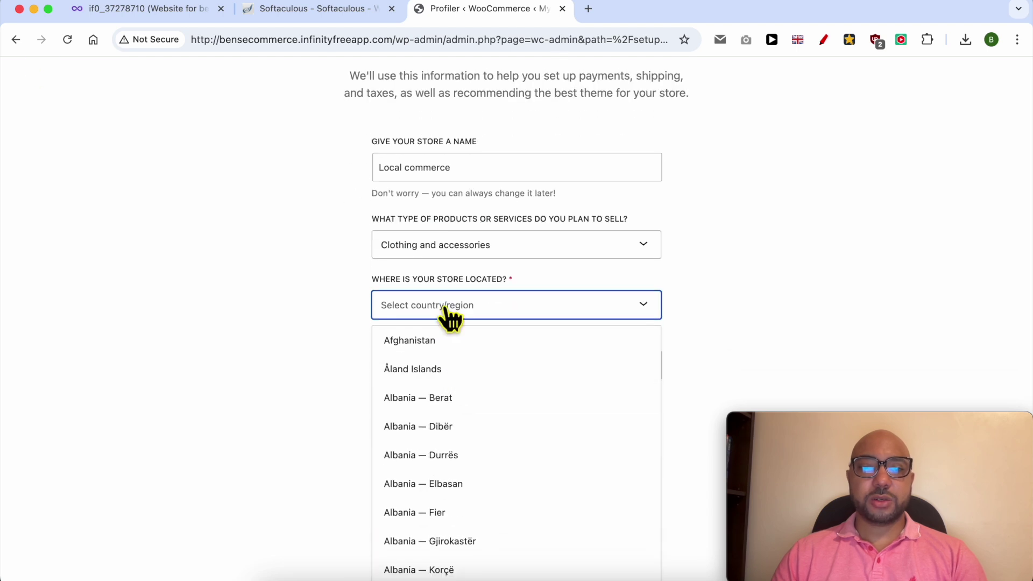
type("unit")
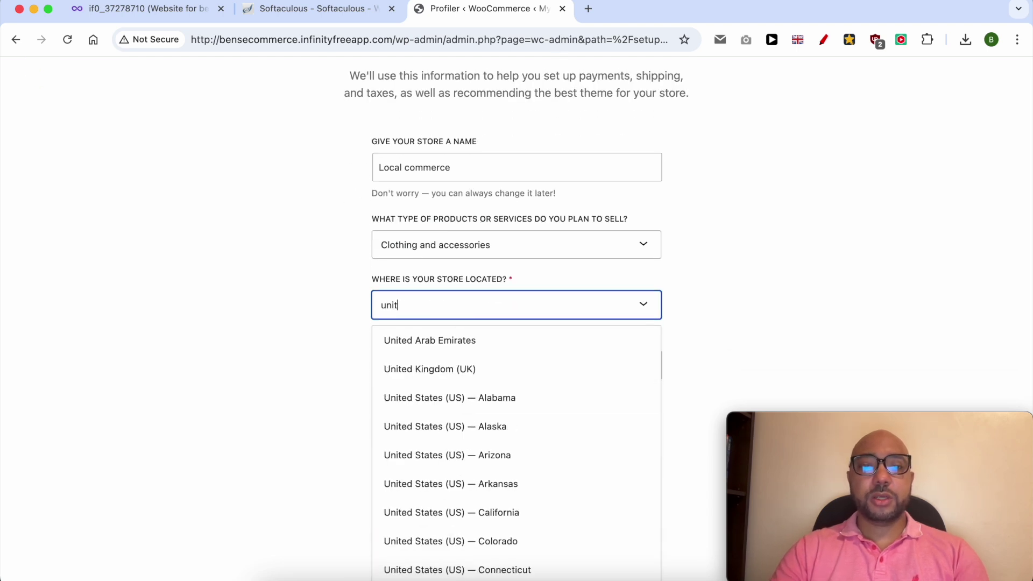
left_click(456, 401)
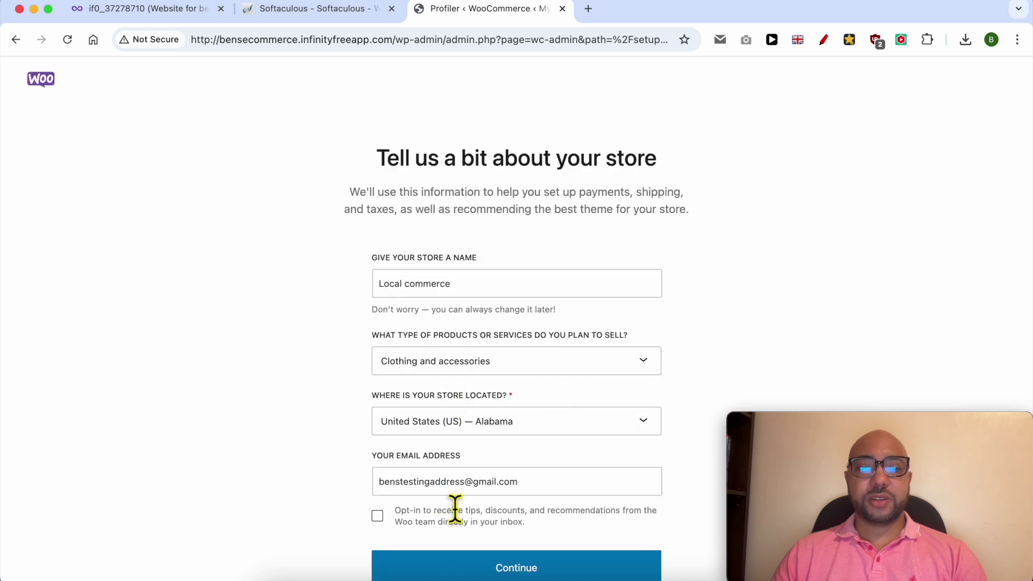
left_click(539, 566)
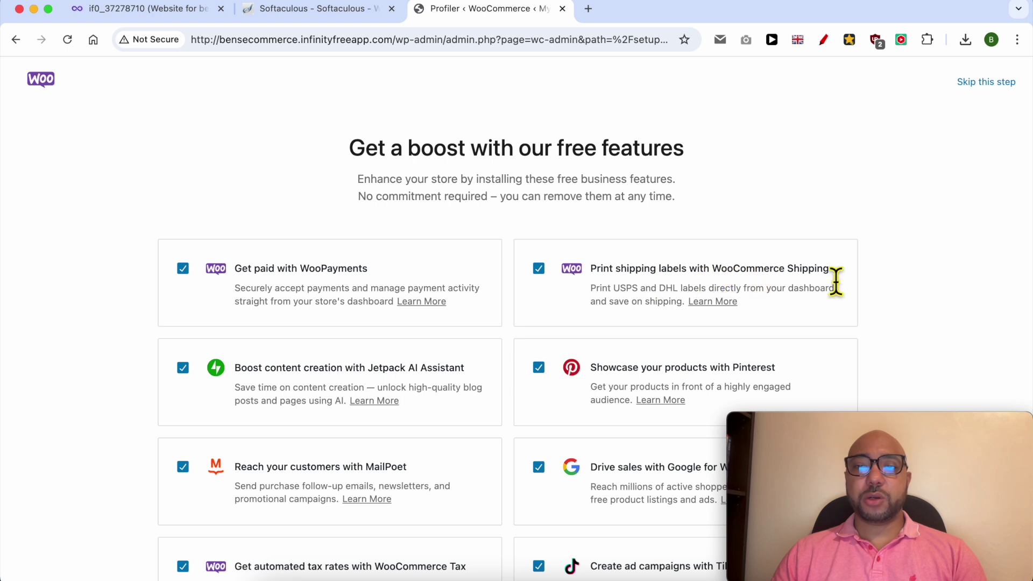
Opt out of MailPoet, Pinterest and Jetpack AI Assistant, installing the remaining free features
scroll(807, 316, "down", 3)
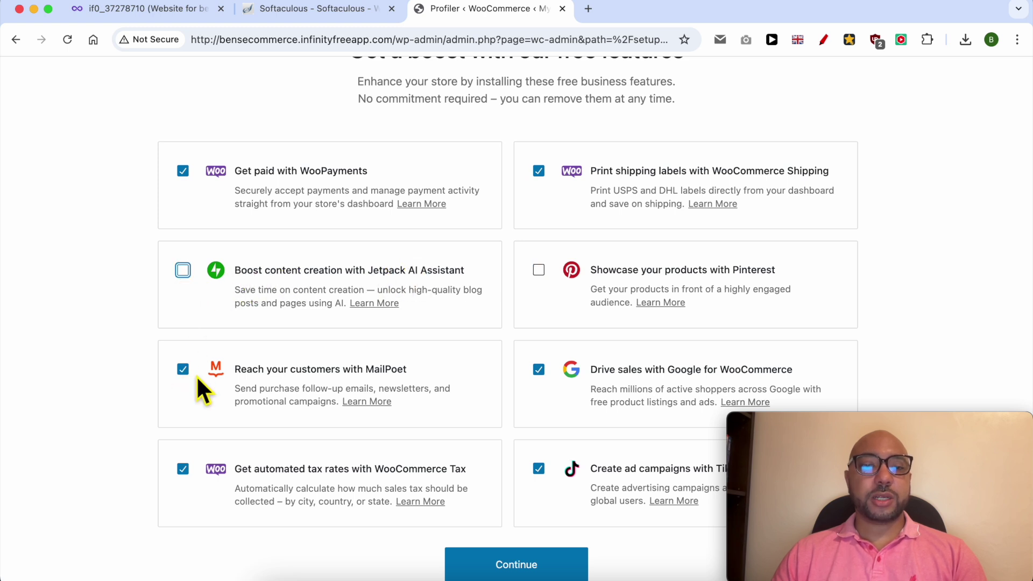
left_click(183, 369)
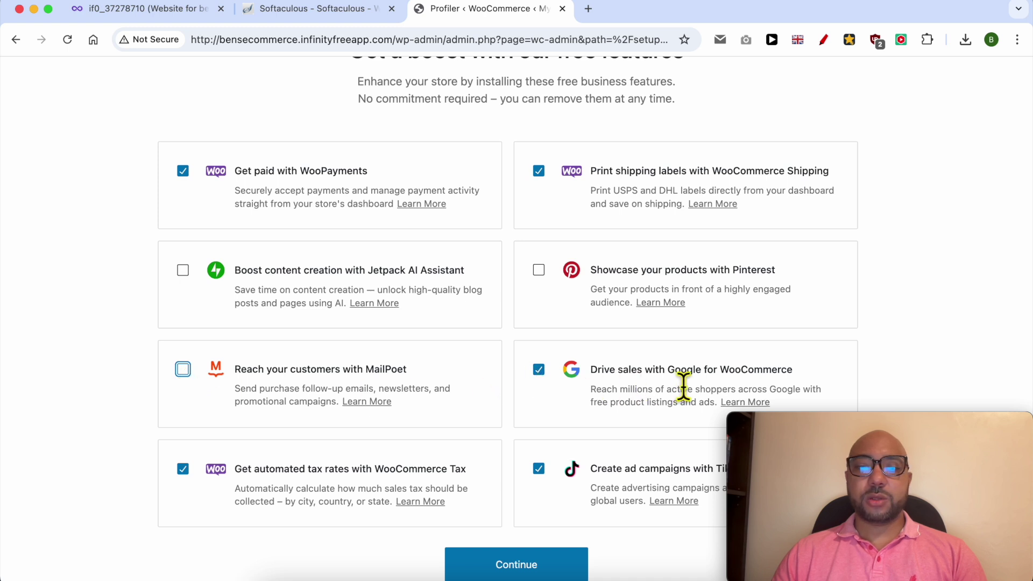
scroll(744, 376, "down", 1)
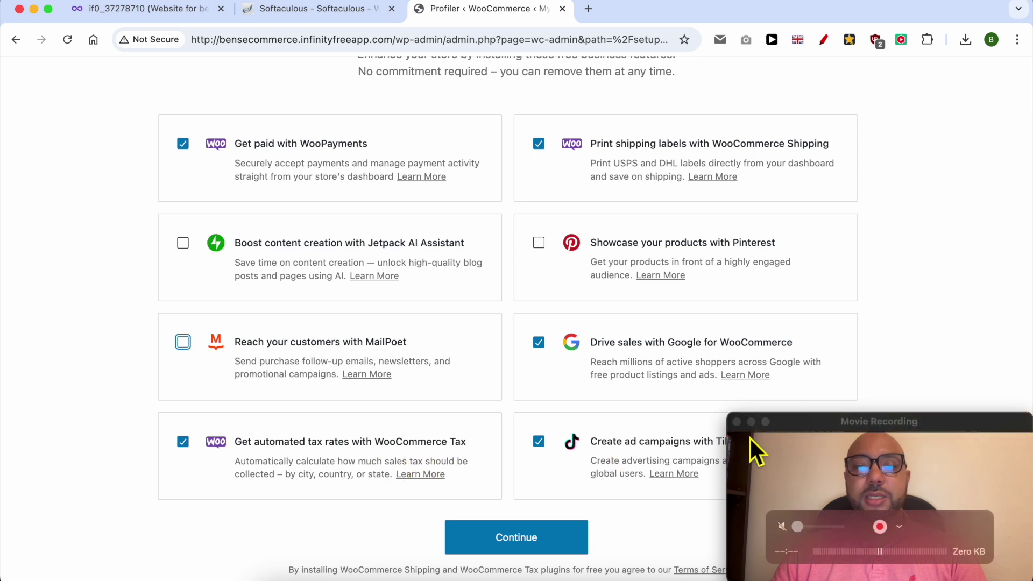
mouse_move(804, 435)
left_click_drag(805, 436, 821, 207)
left_click(527, 538)
Scroll the Home setup checklist and open the 'Launch your store' task
mouse_move(785, 243)
left_click_drag(815, 205, 809, 430)
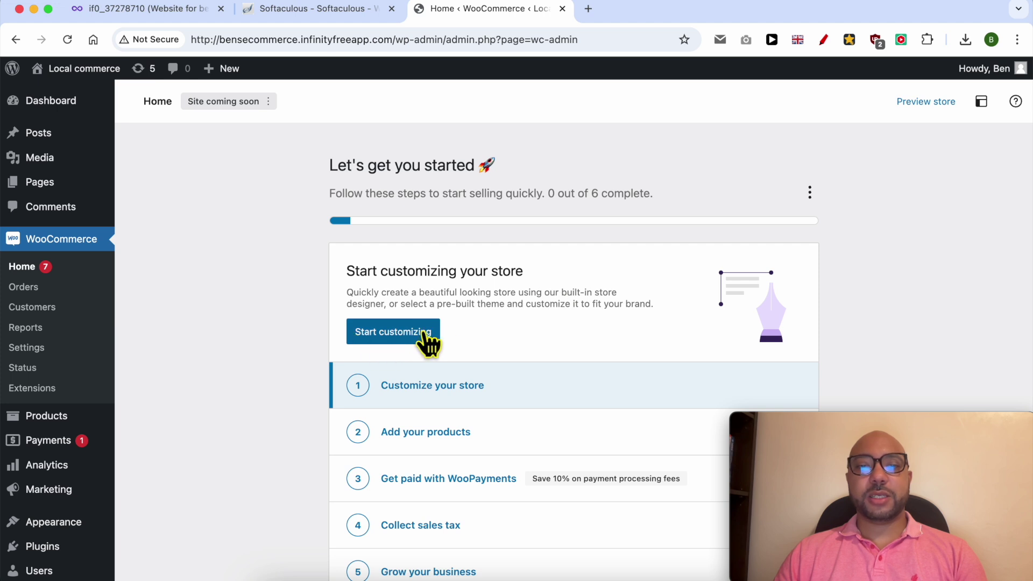
scroll(456, 376, "down", 2)
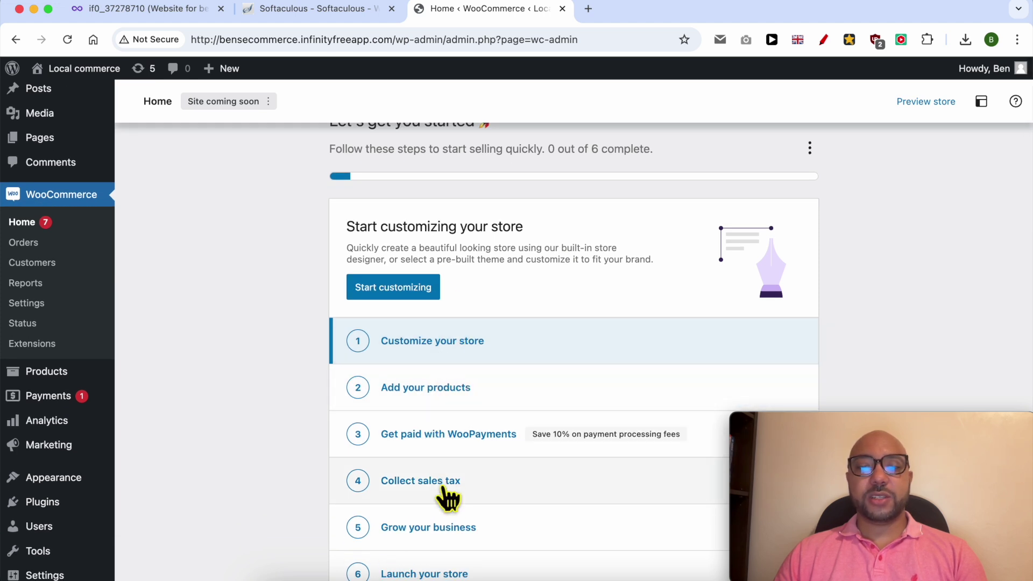
scroll(449, 490, "down", 1)
scroll(446, 557, "down", 4)
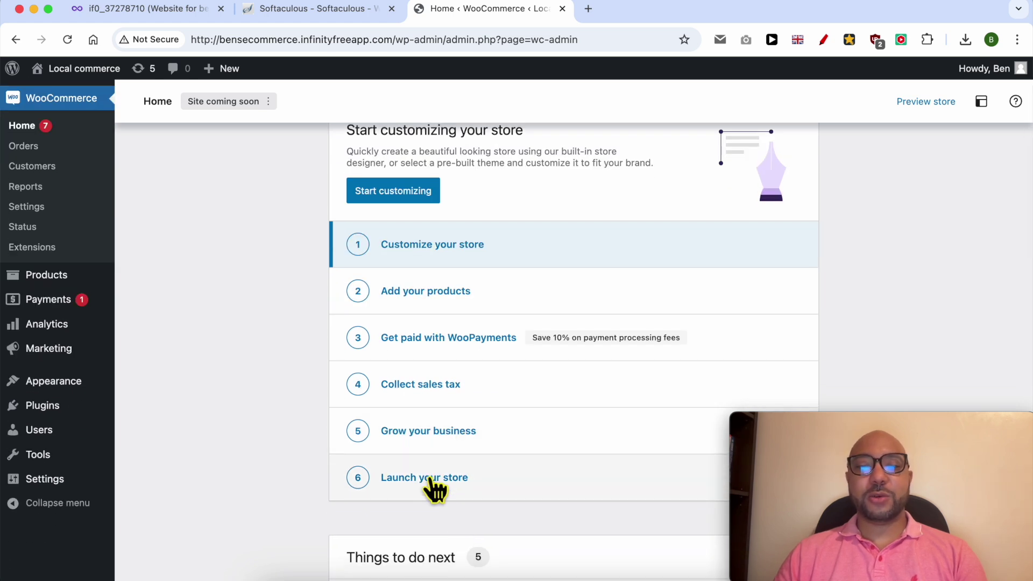
left_click(406, 478)
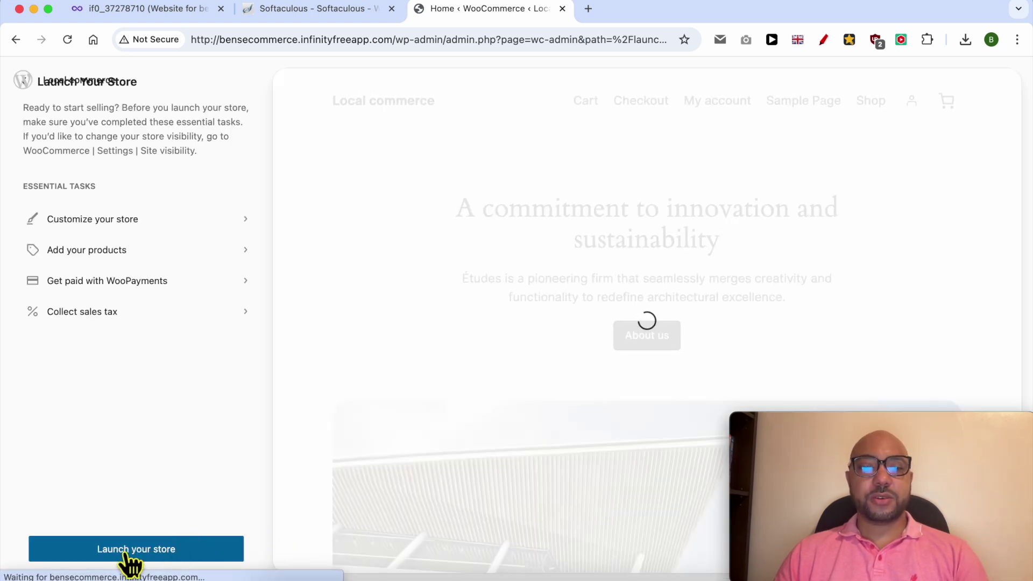
Launch the store, confirm its Shop page shows no products, and return to WooCommerce Home
left_click(129, 554)
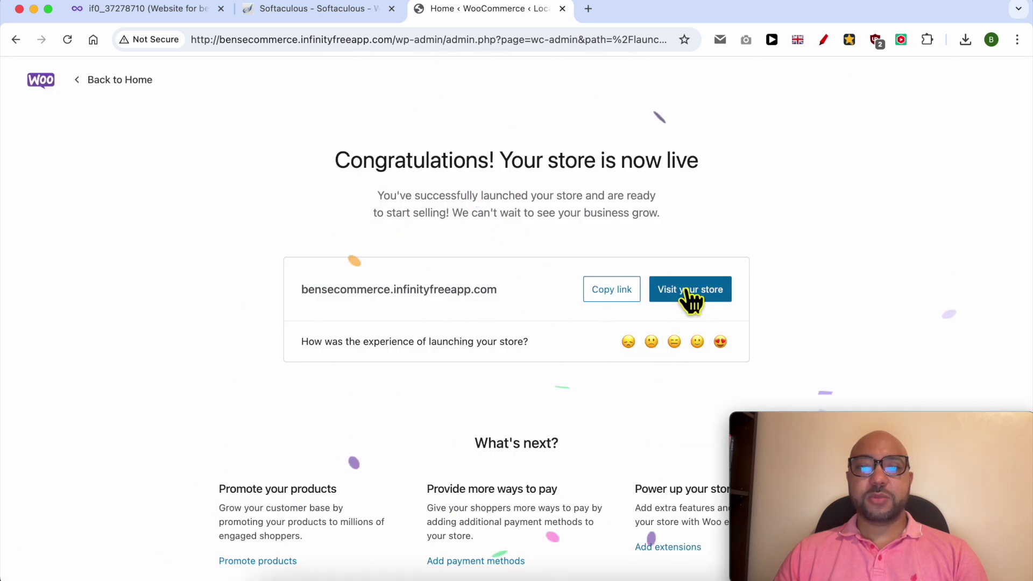
left_click(684, 295)
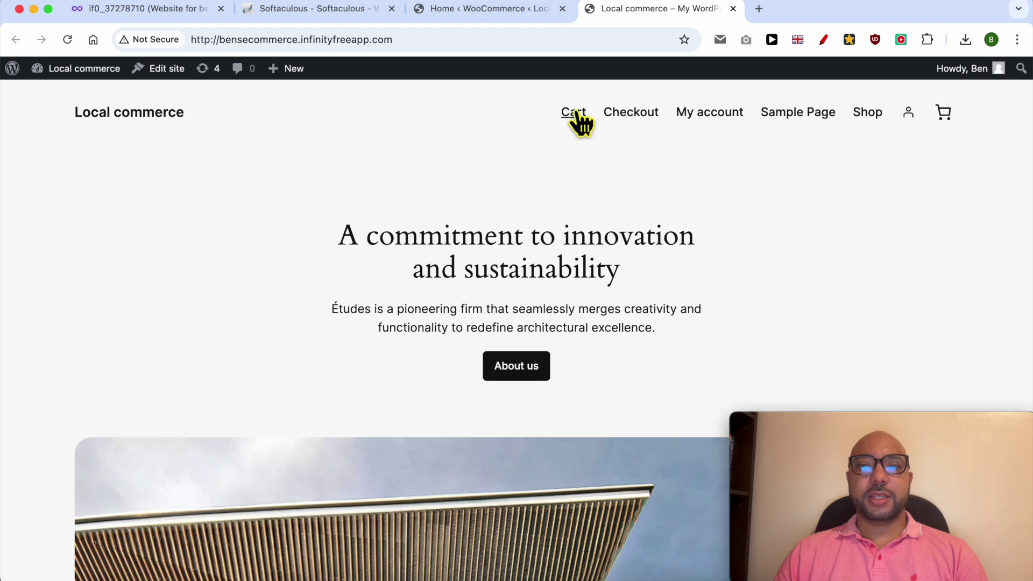
left_click(868, 116)
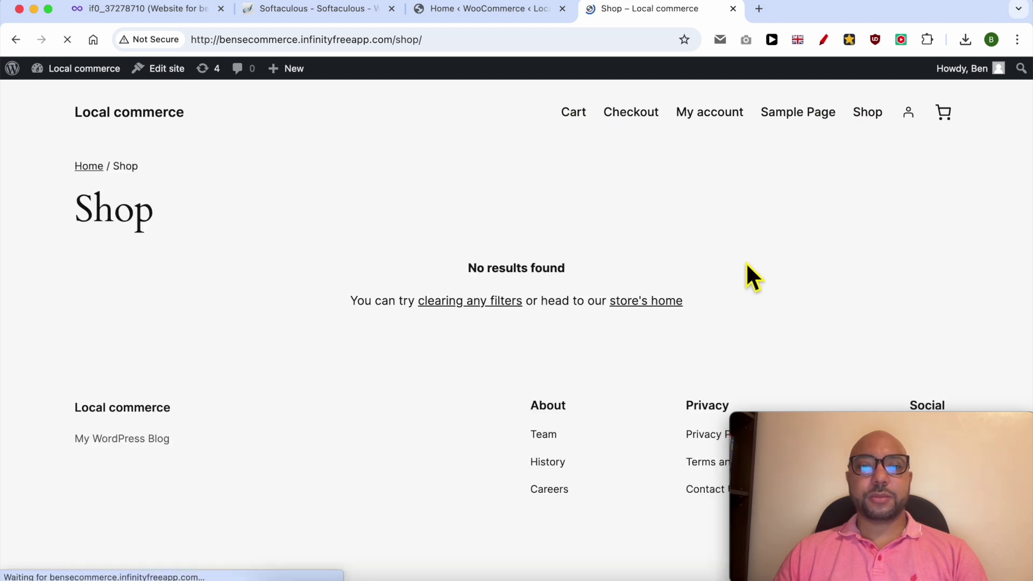
left_click_drag(349, 306, 781, 312)
left_click(806, 291)
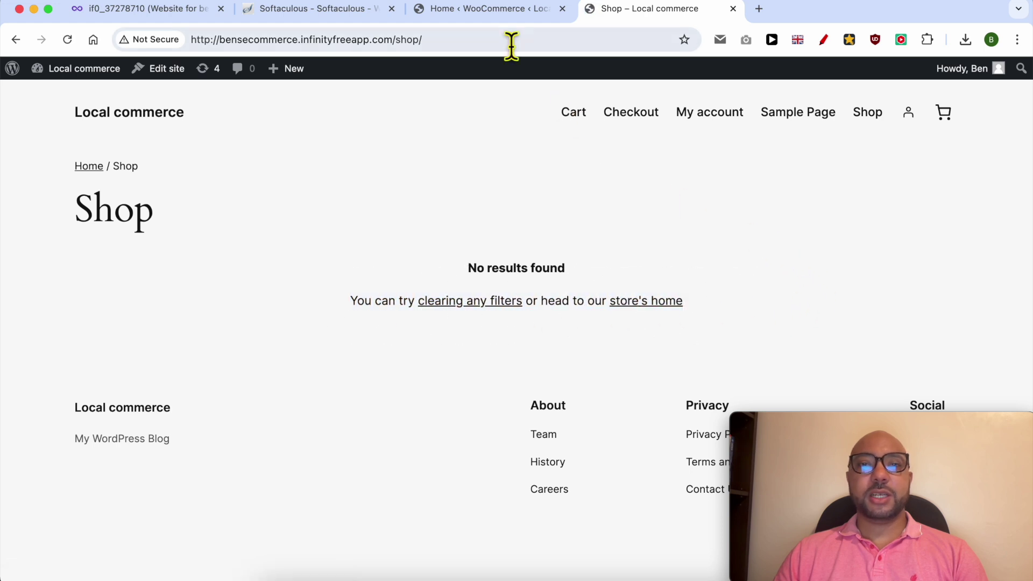
left_click(491, 9)
left_click(107, 82)
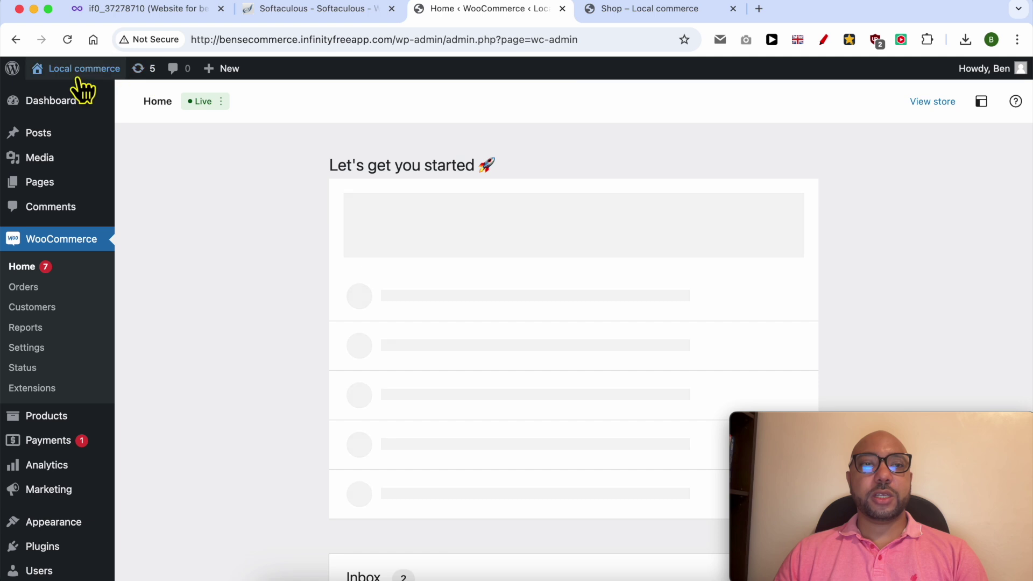
mouse_move(78, 70)
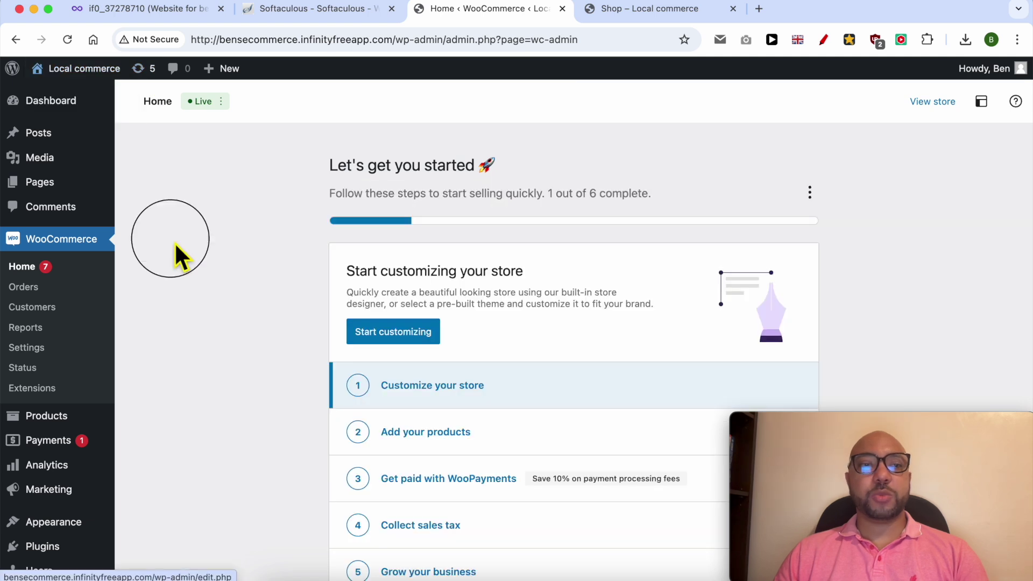
mouse_move(70, 420)
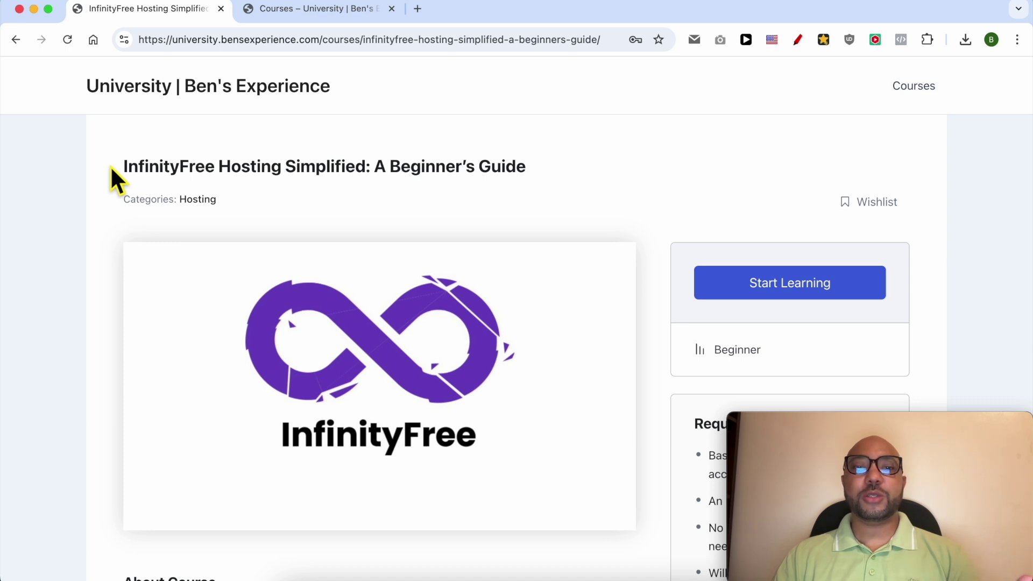
Expand the Website Management and Domain and SSL Management lessons in the course outline
scroll(111, 168, "down", 4)
scroll(110, 166, "down", 10)
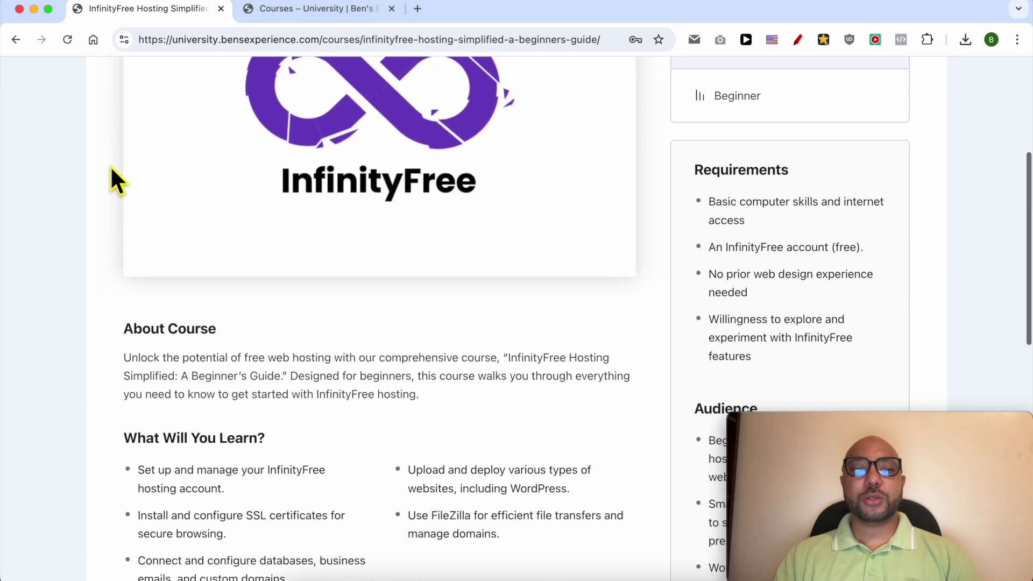
scroll(120, 196, "down", 2)
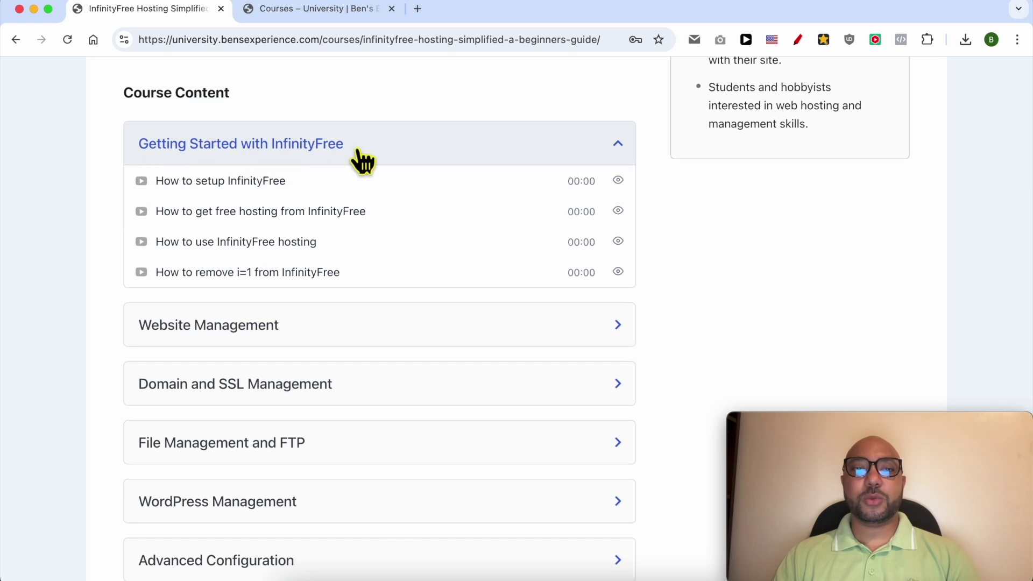
left_click(291, 321)
scroll(242, 328, "down", 3)
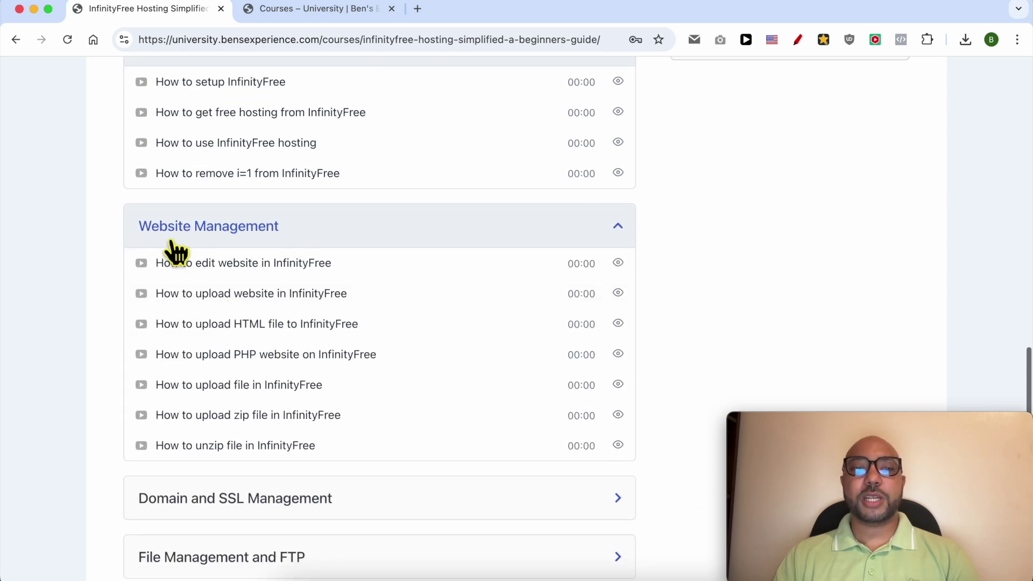
scroll(269, 226, "down", 1)
scroll(290, 219, "down", 2)
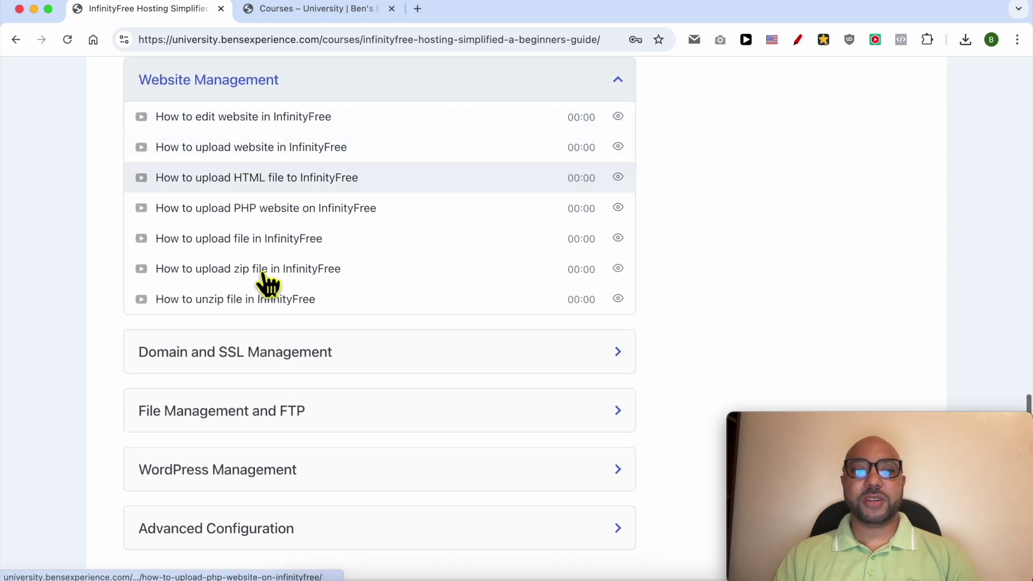
left_click(246, 354)
scroll(225, 363, "down", 3)
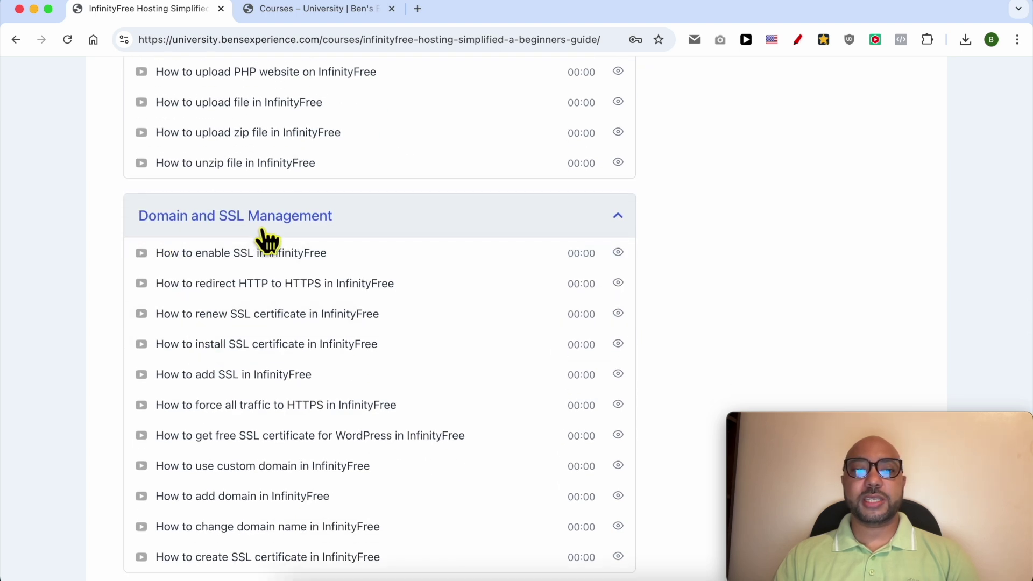
scroll(268, 239, "down", 5)
Expand the File Management and FTP, WordPress Management and Advanced Configuration lessons
left_click(201, 346)
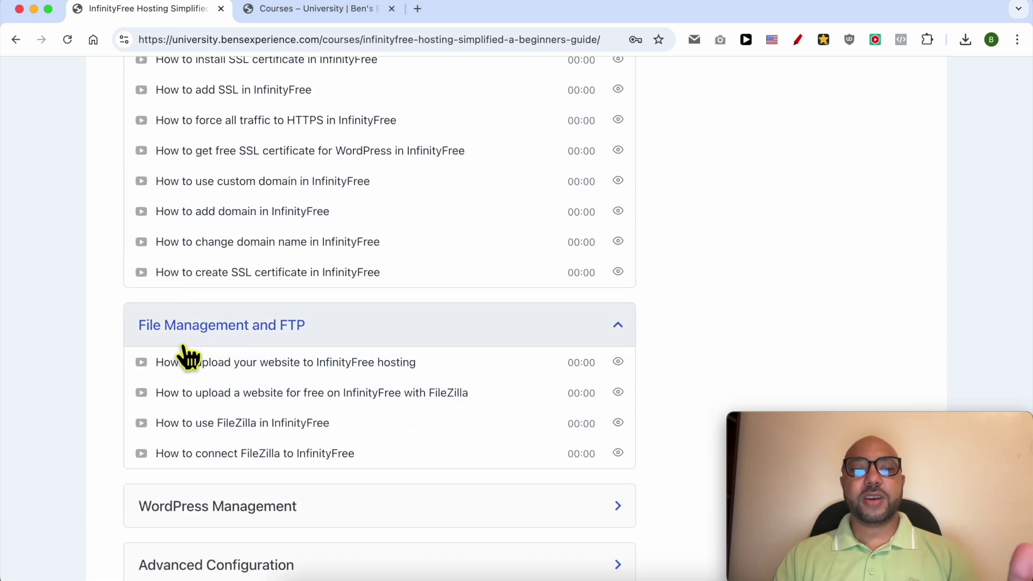
left_click(221, 397)
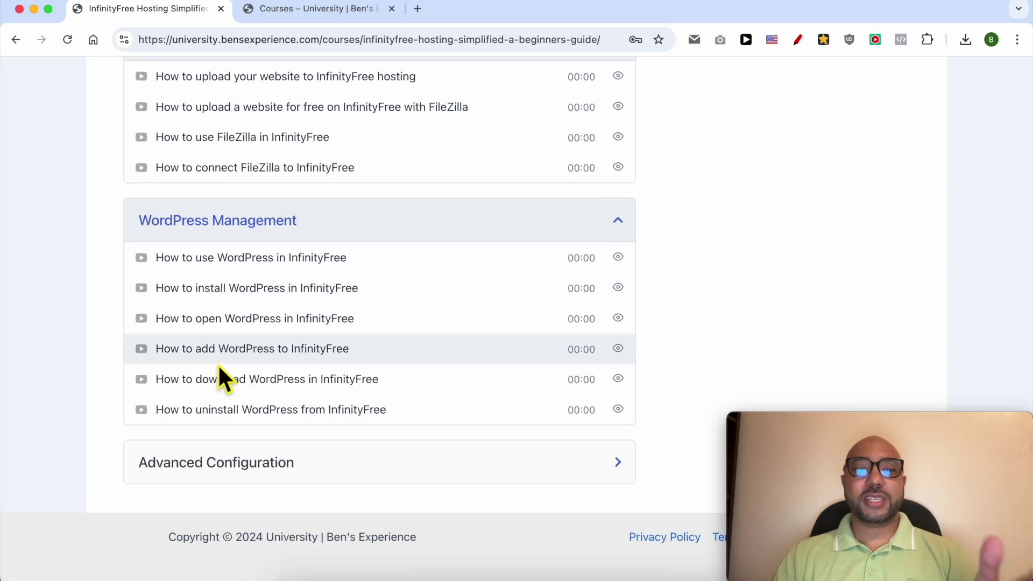
left_click(220, 464)
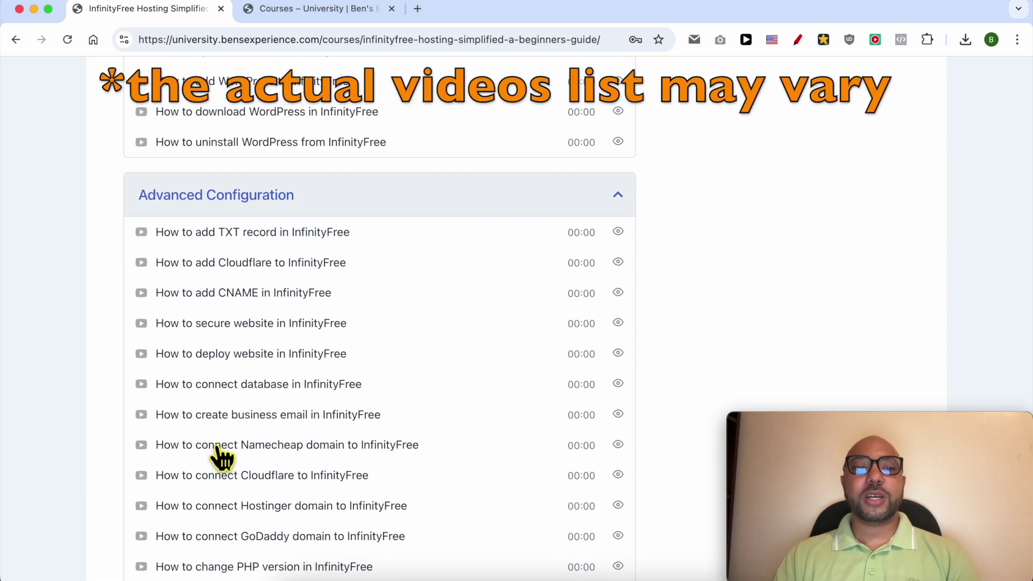
scroll(214, 281, "down", 5)
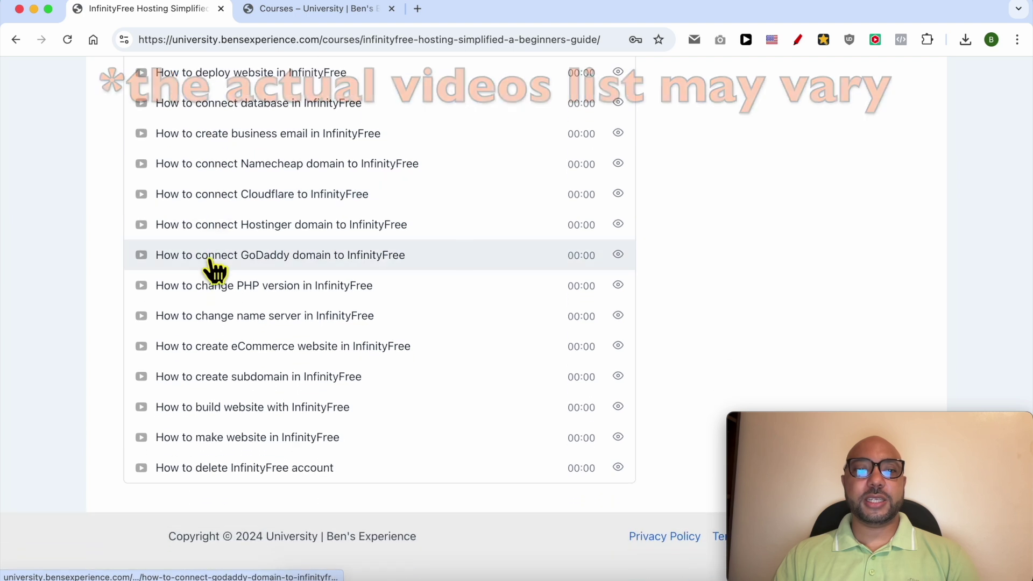
scroll(54, 376, "up", 15)
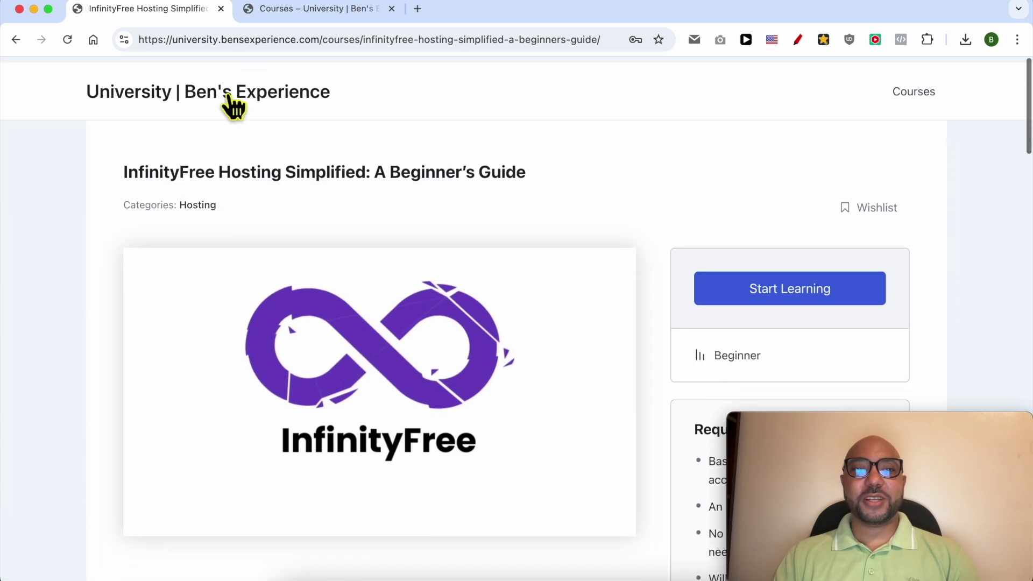
Switch to the all-courses listing and select the university site's web address
left_click(281, 10)
scroll(55, 224, "down", 5)
scroll(55, 226, "down", 6)
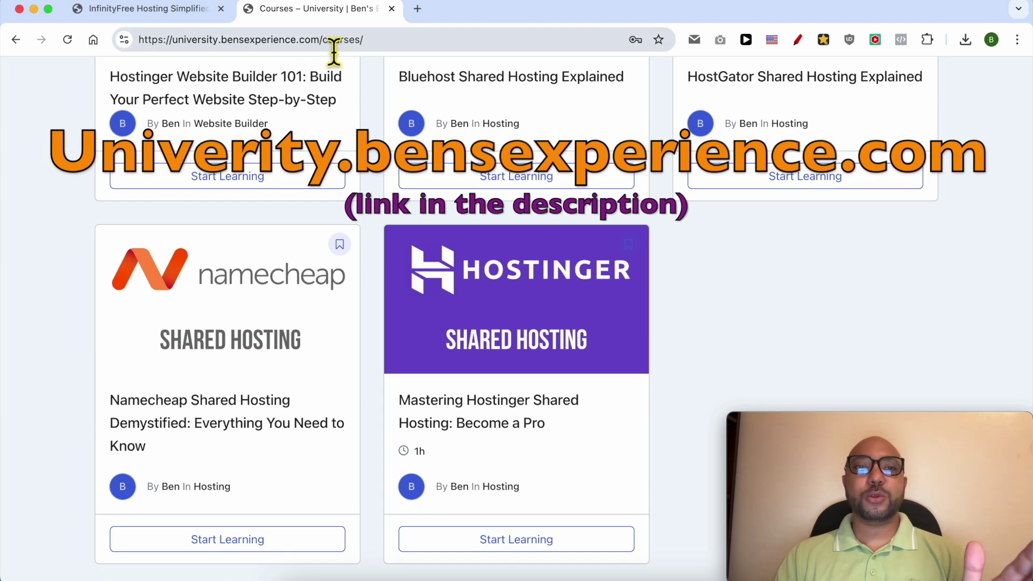
left_click_drag(321, 40, 118, 51)
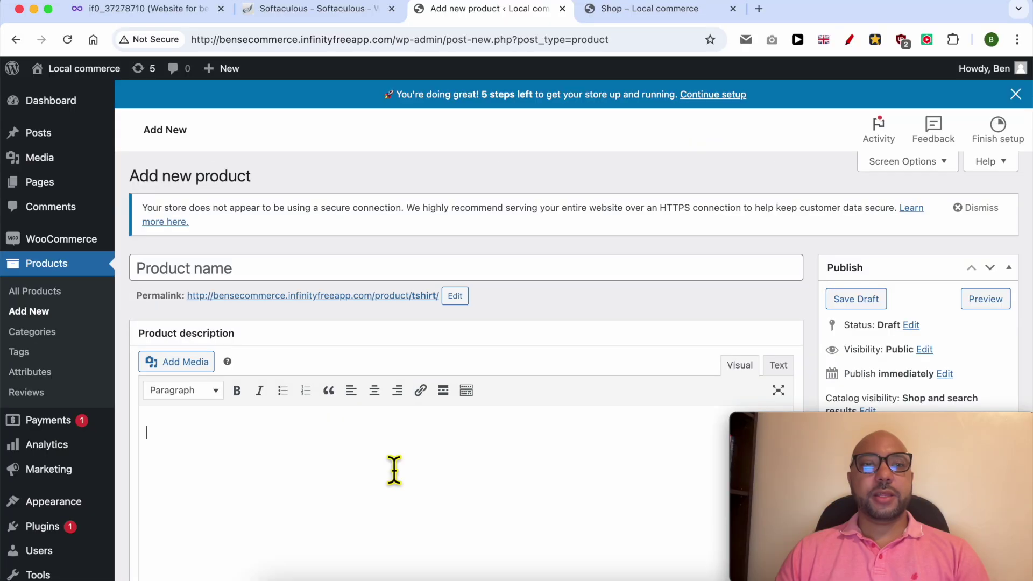
Title the product 'Gray Tshirt', describe it 'Product description here', and keep it a Simple product
left_click(235, 275)
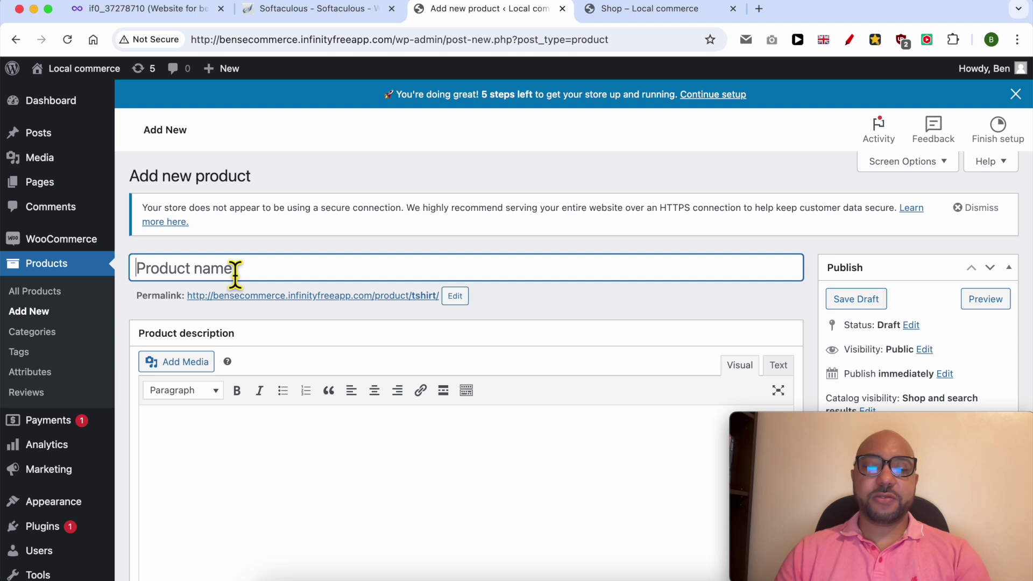
type("Gray Tshirt")
left_click(251, 482)
type("Product description here")
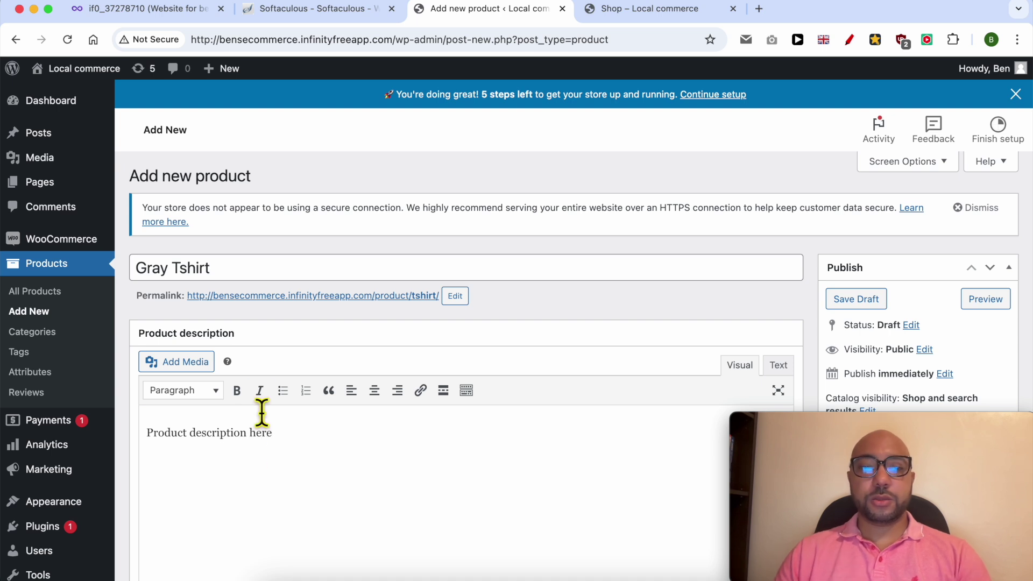
scroll(261, 411, "down", 10)
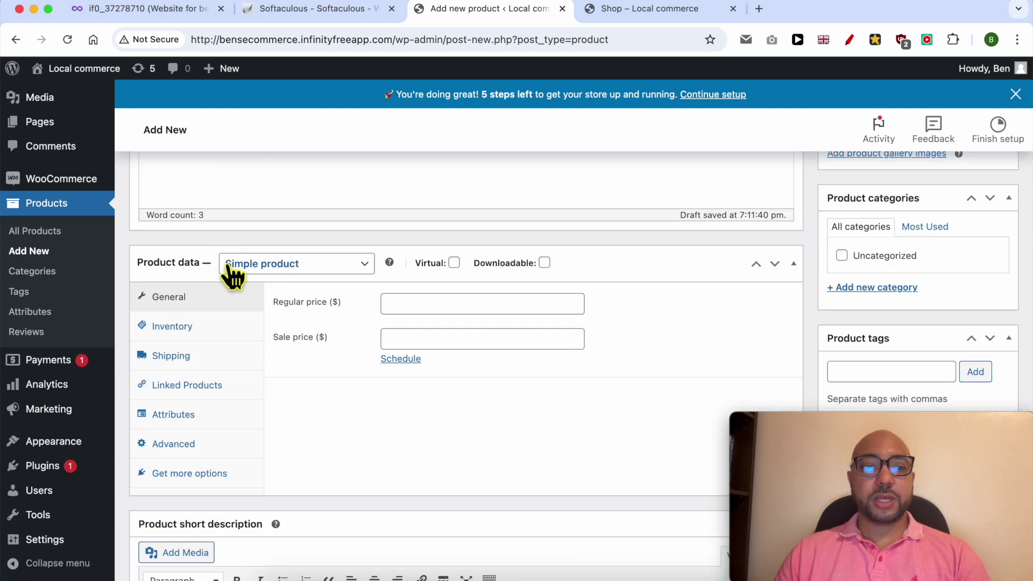
left_click(232, 275)
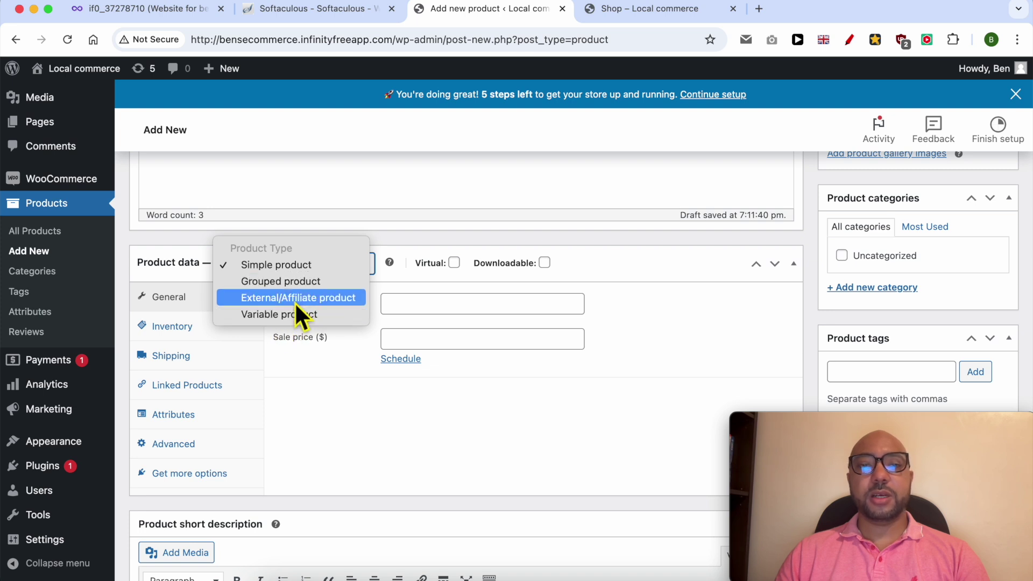
left_click(367, 418)
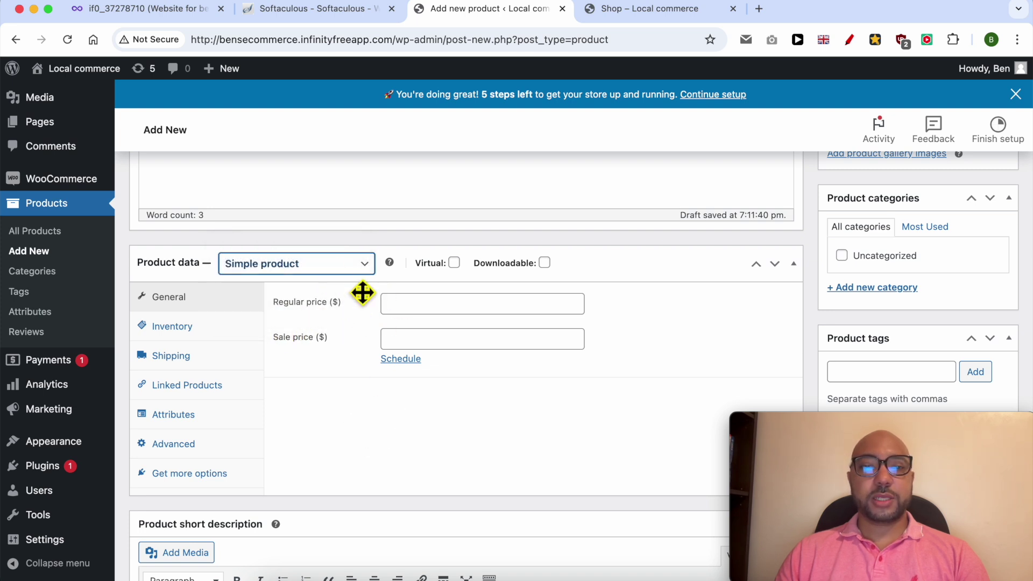
Set the regular price to 25 and the sale price to 19
left_click(435, 314)
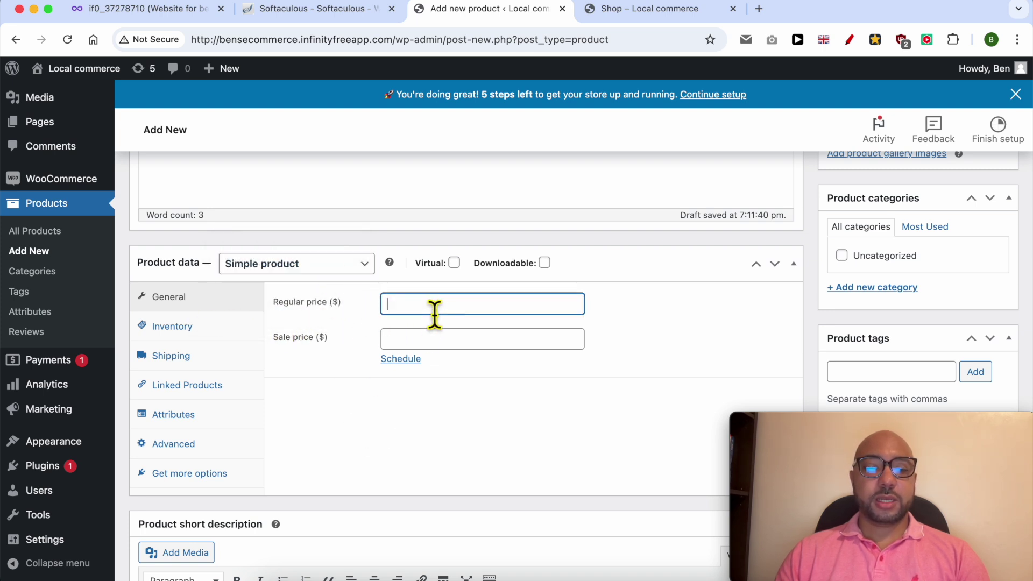
type("25")
left_click(440, 347)
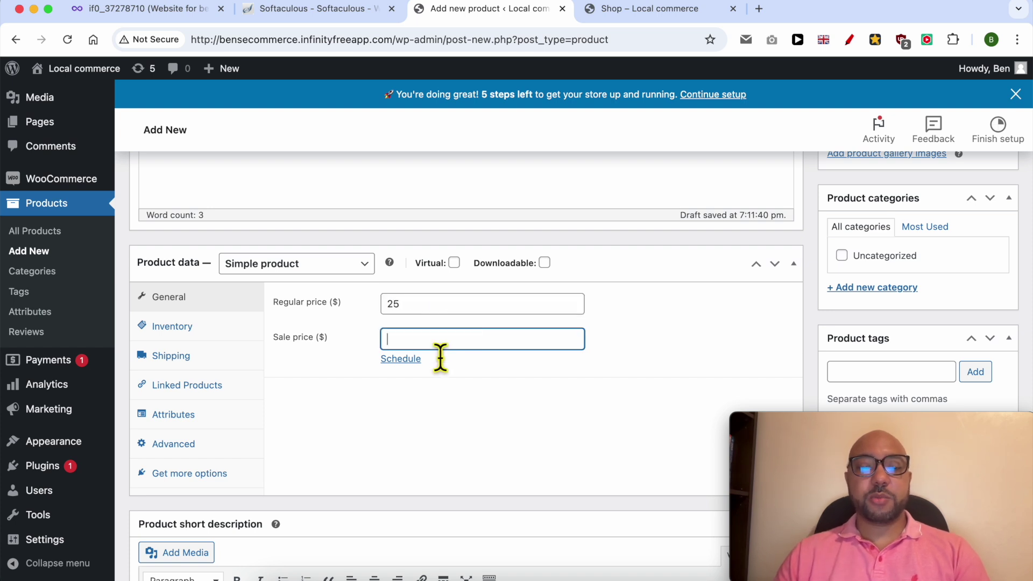
type("19")
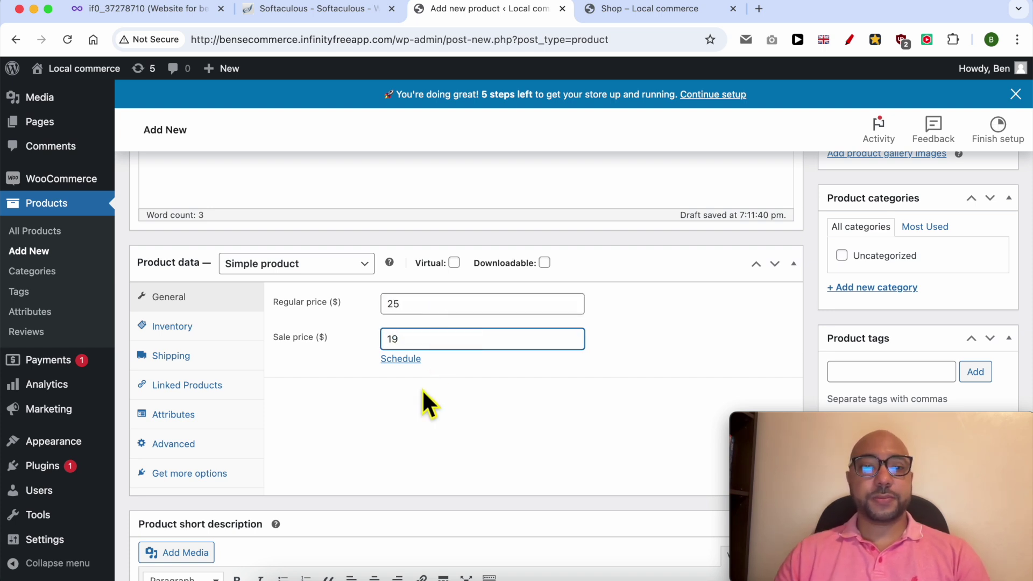
Enter SKU gshirt under Inventory and a 0.5 kg weight under Shipping
left_click(188, 328)
left_click(450, 309)
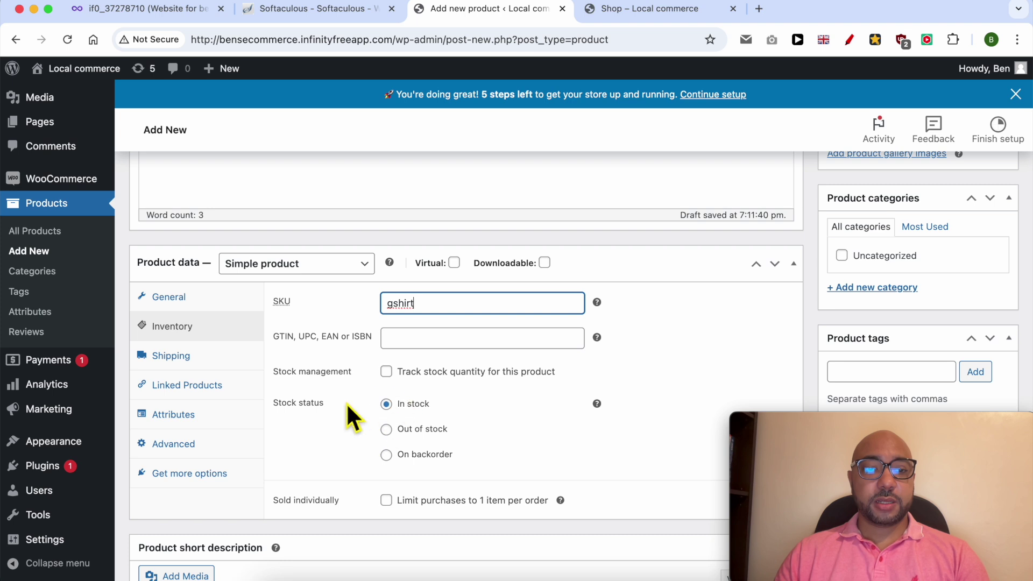
left_click(196, 354)
left_click(409, 309)
left_click(388, 311)
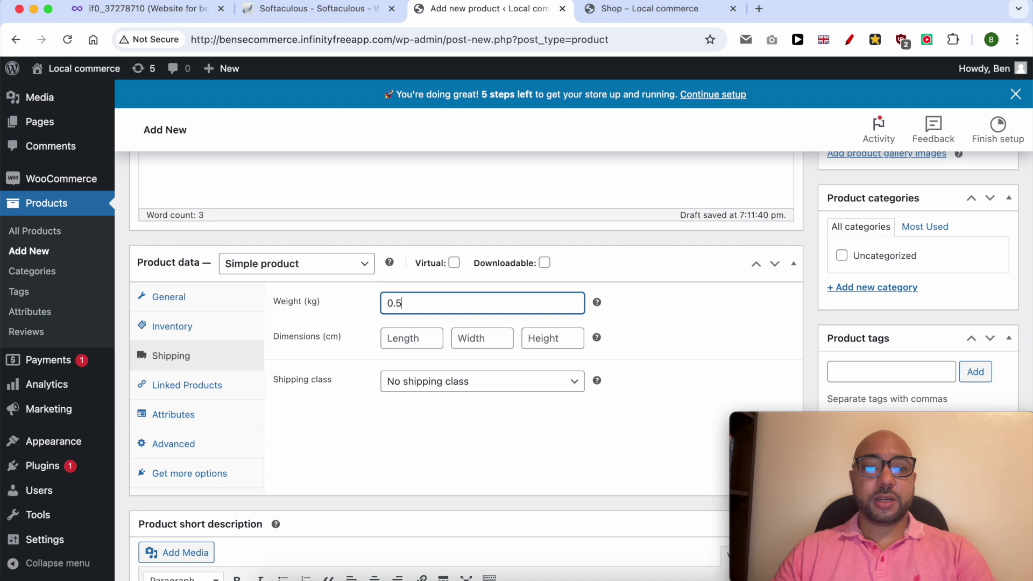
left_click(419, 423)
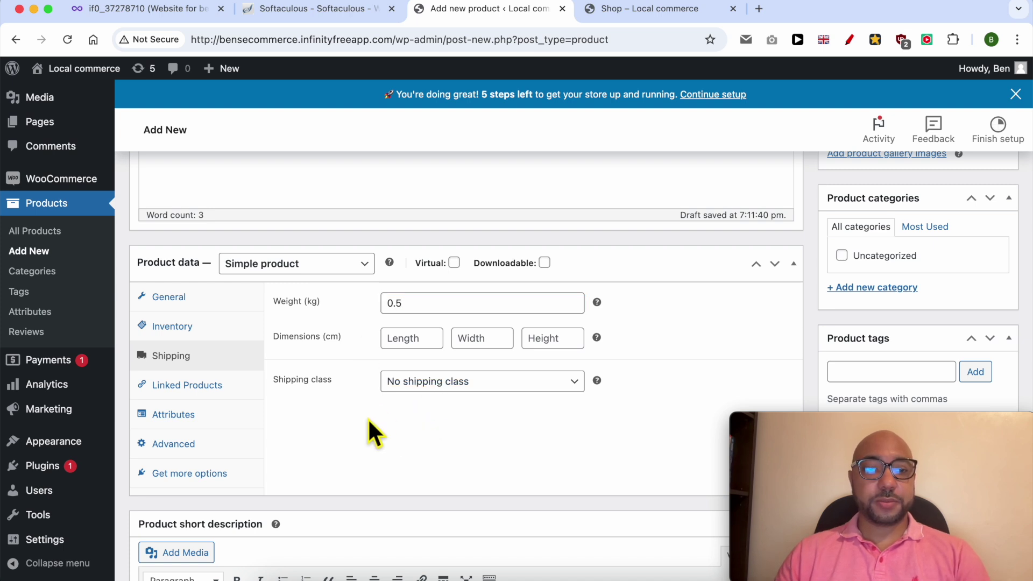
Review the Linked Products, Attributes and Advanced product data sections
left_click(223, 388)
left_click(226, 417)
left_click(234, 390)
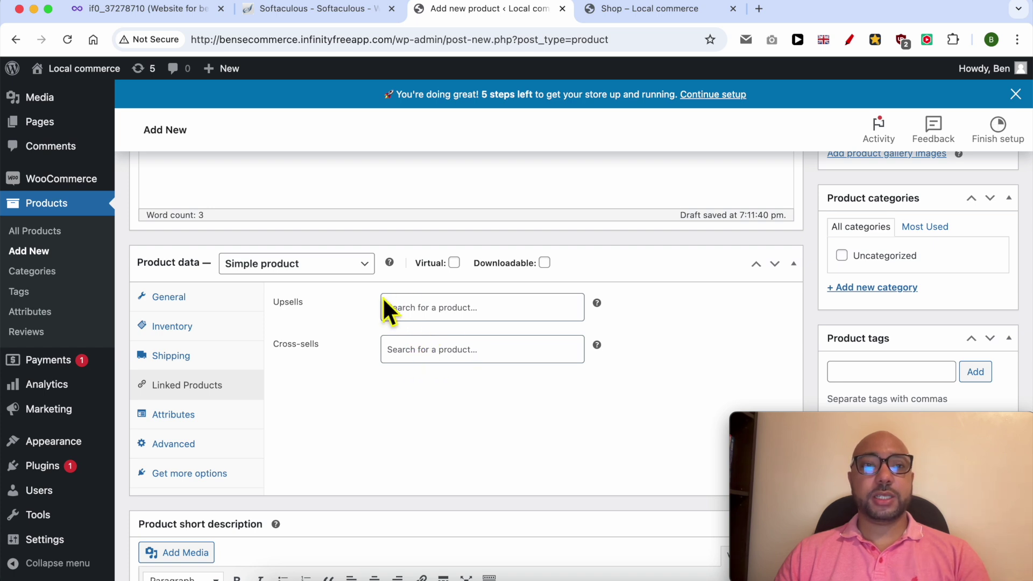
left_click(223, 444)
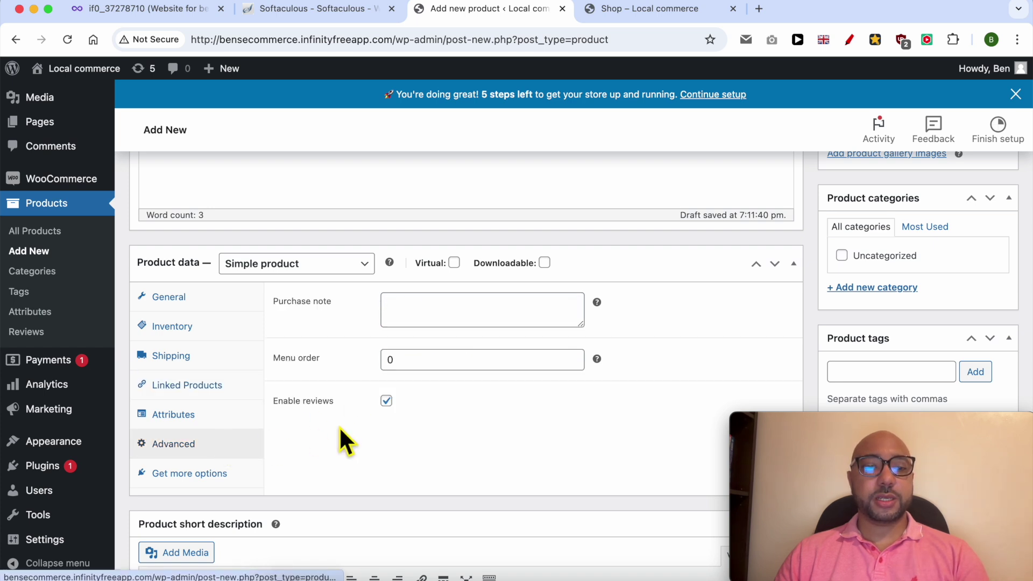
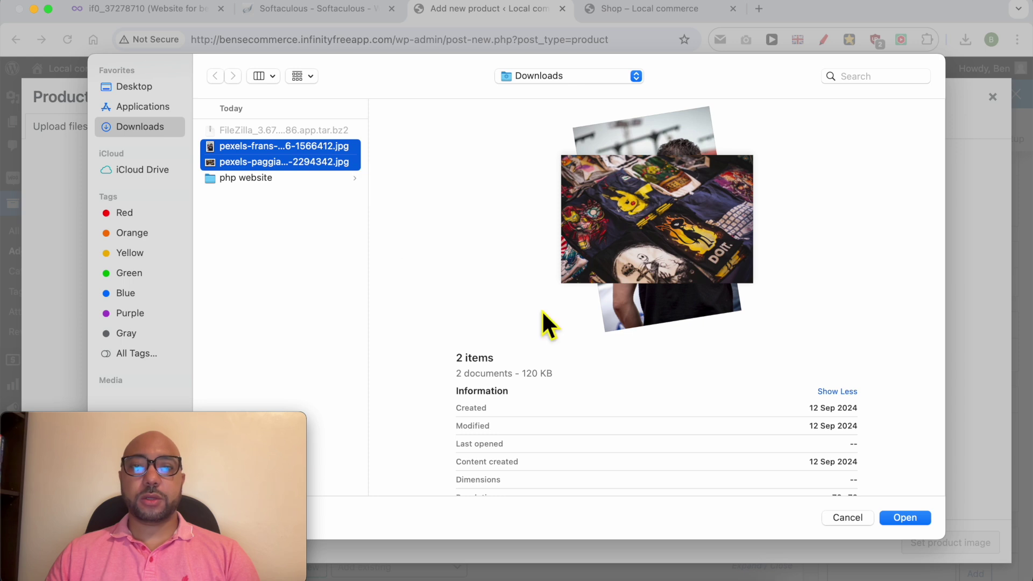
Upload both photos and set the T-shirt collage as the product image
left_click(908, 518)
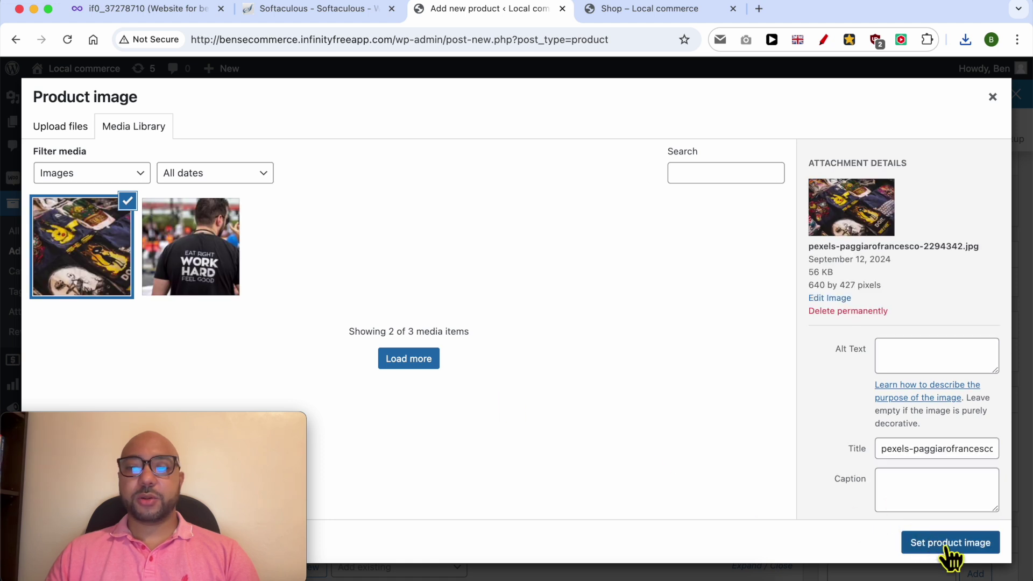
left_click(948, 543)
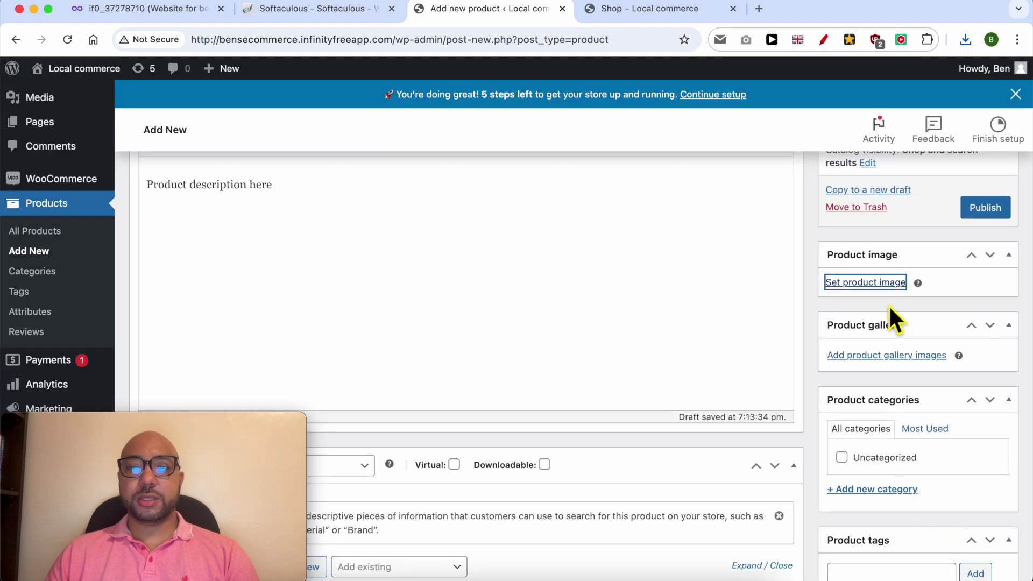
scroll(902, 430, "down", 5)
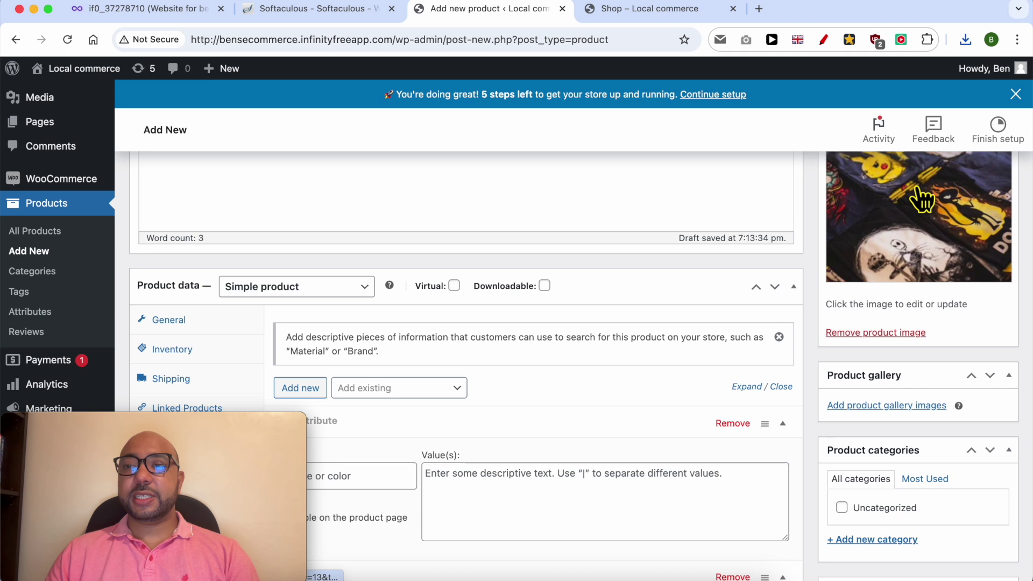
scroll(895, 409, "up", 1)
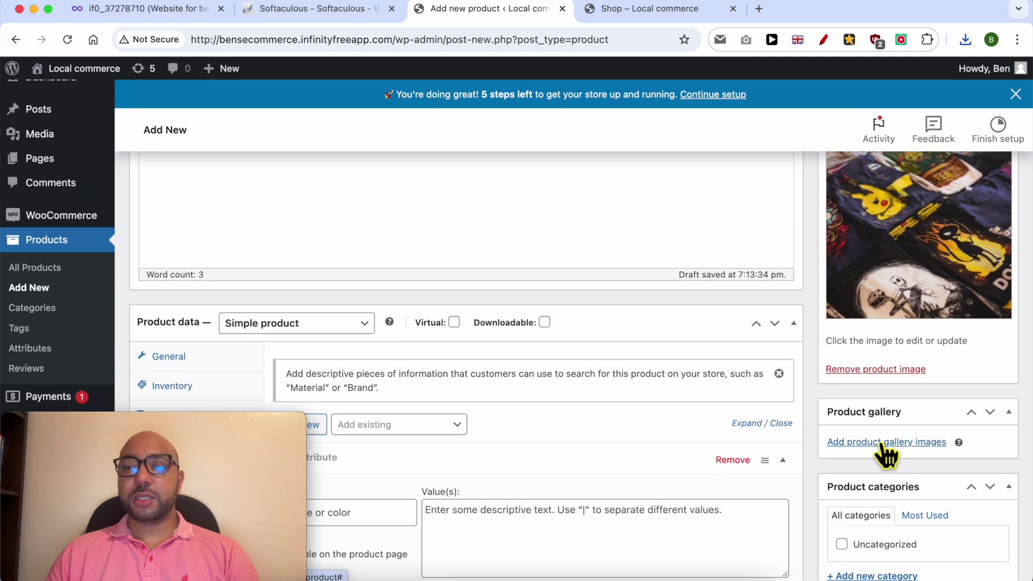
Add the WORK HARD photo (pexels-frans-van-heerden-201846-1566412.jpg) to the product gallery
left_click(873, 443)
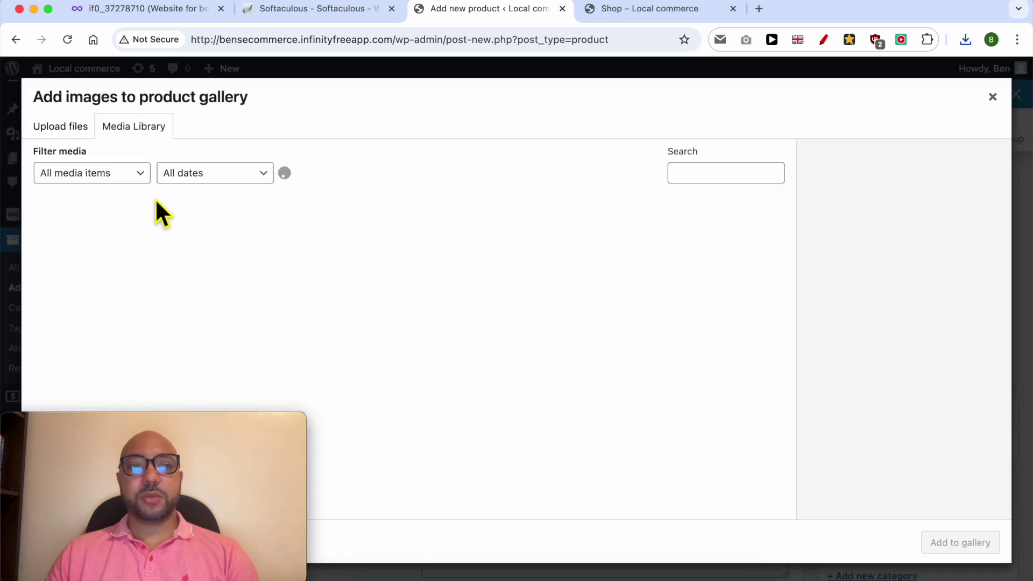
left_click(193, 230)
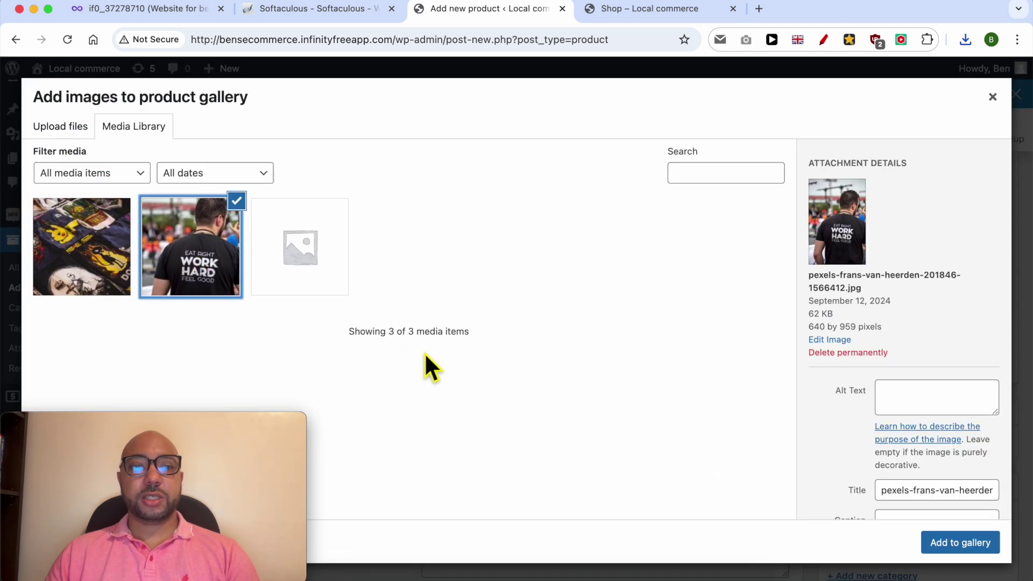
left_click(942, 541)
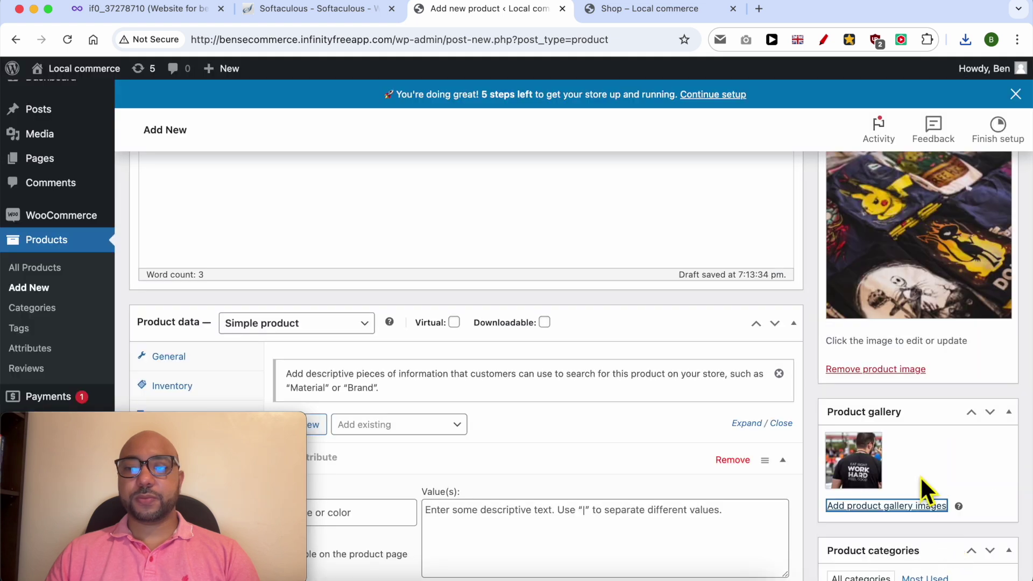
scroll(917, 473, "down", 5)
scroll(887, 365, "down", 1)
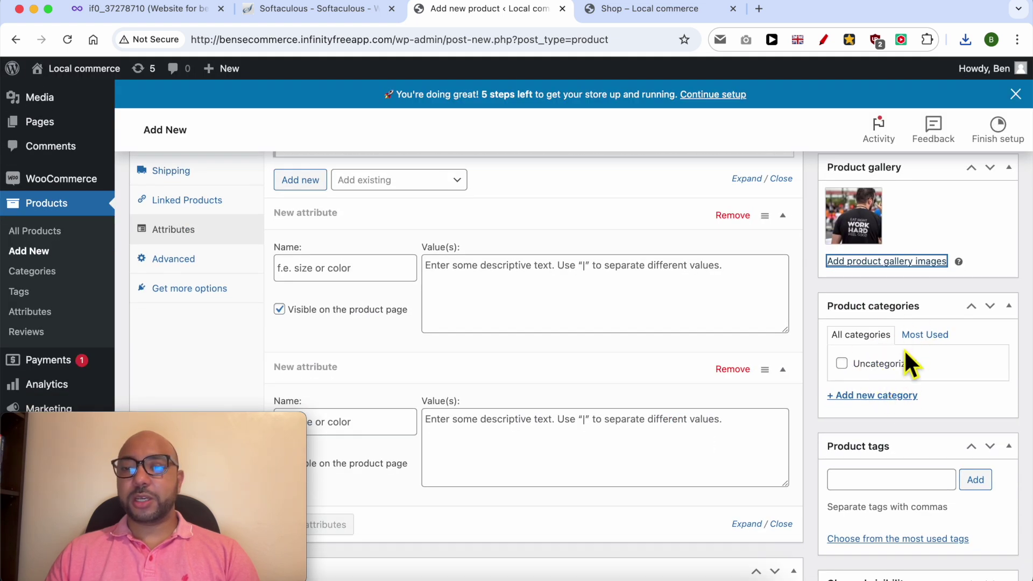
Create a new 'Tshirts' product category for the product
left_click(871, 396)
type("Tshirts")
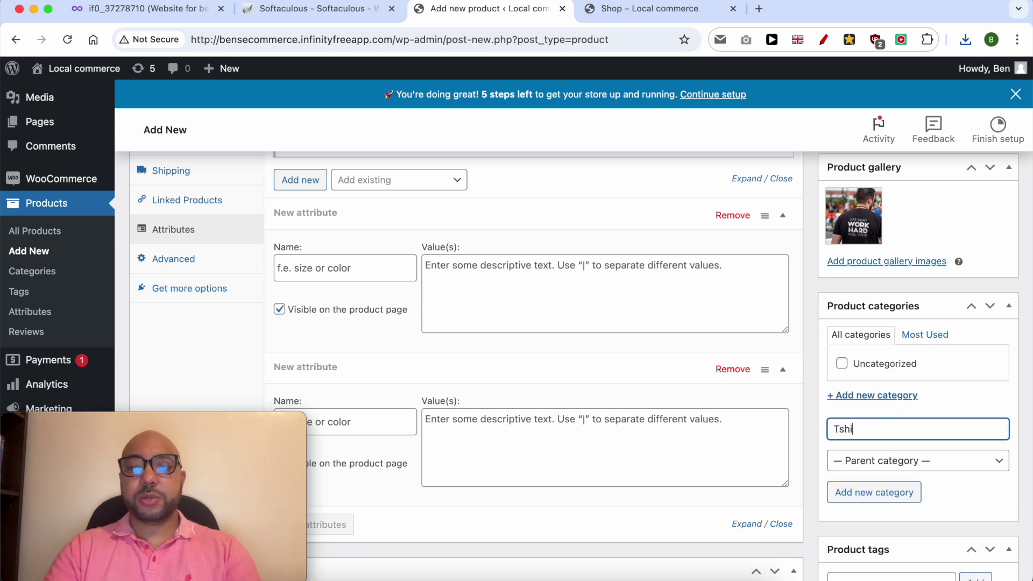
left_click(896, 498)
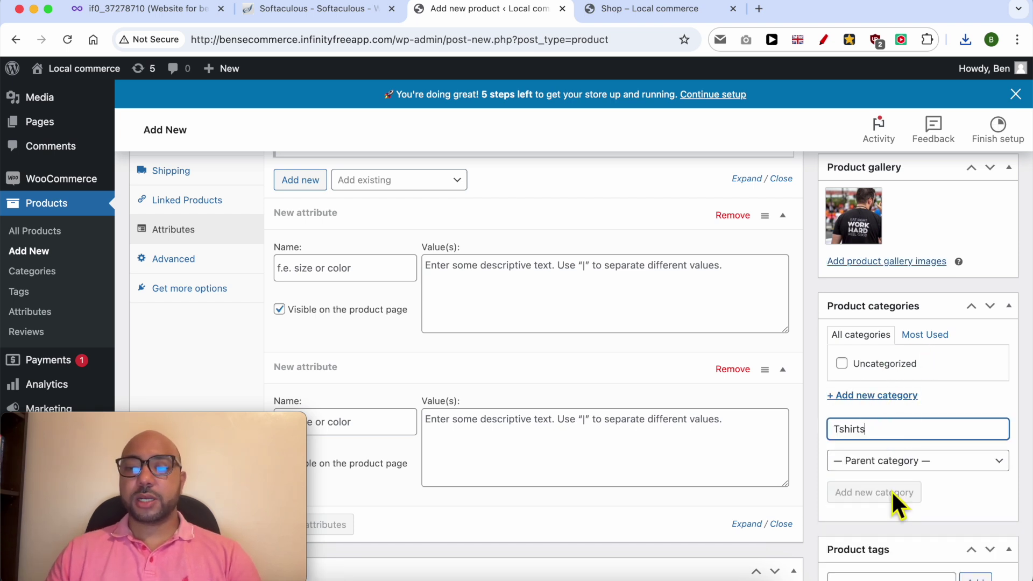
Tag the product 'Cheap tshirts'
scroll(913, 489, "down", 5)
left_click(895, 479)
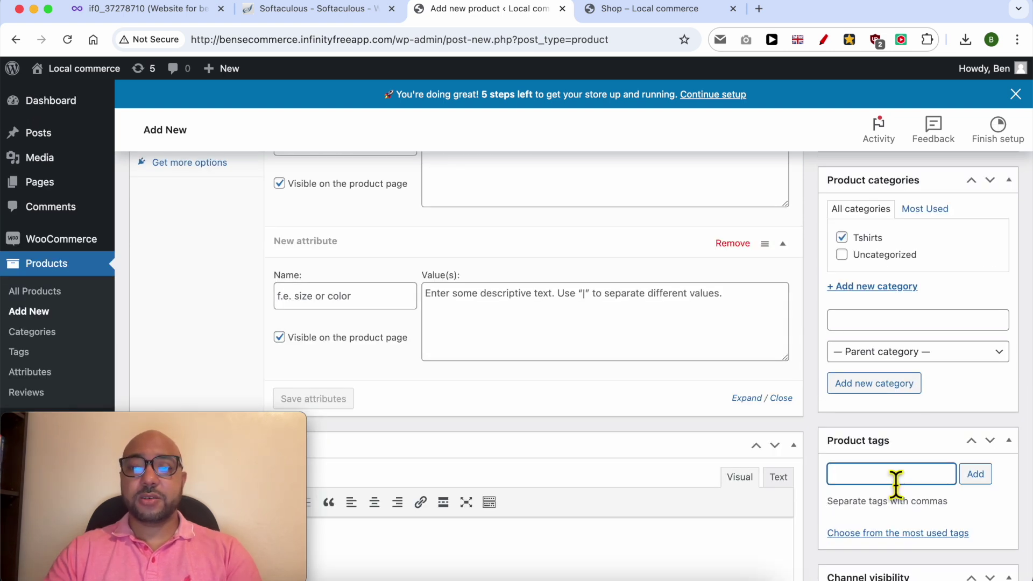
type("Cheap ")
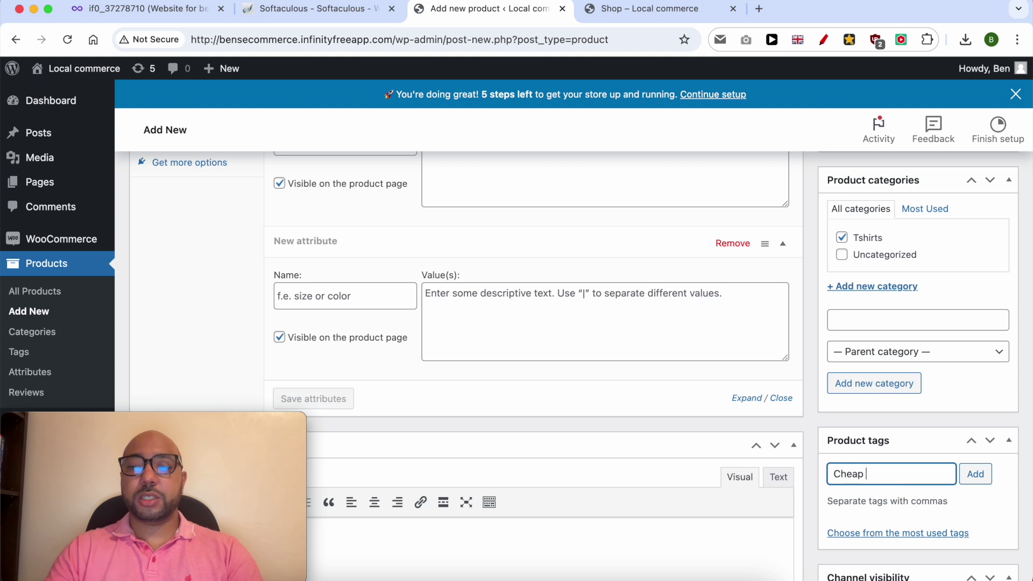
type("tshirts")
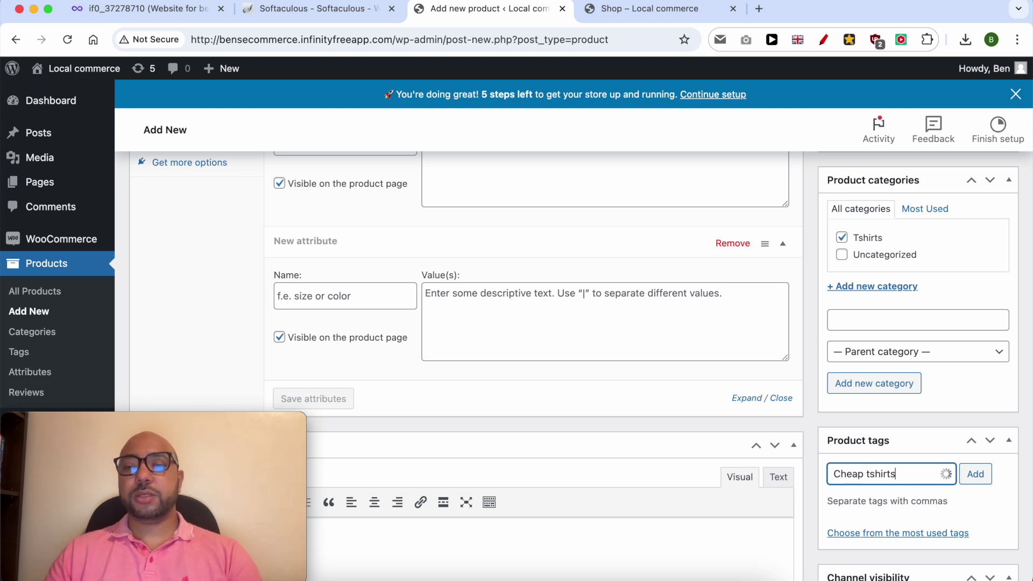
left_click(971, 476)
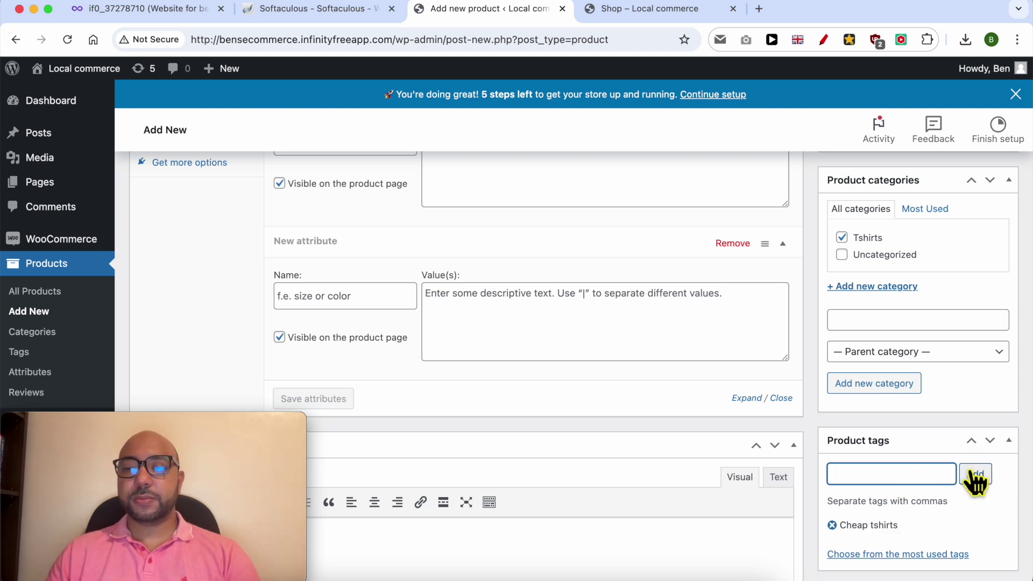
Publish the Gray Tshirt product
scroll(959, 469, "up", 2)
scroll(958, 469, "up", 10)
left_click(992, 456)
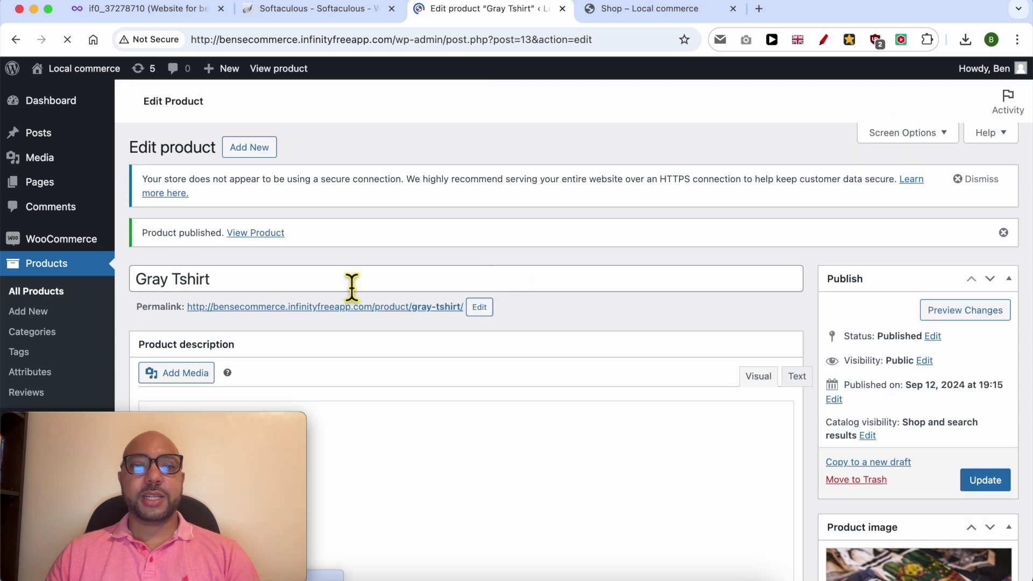
Open the Gray Tshirt's live product page in a new browser tab and switch to it
right_click(262, 234)
left_click(286, 240)
left_click(641, 11)
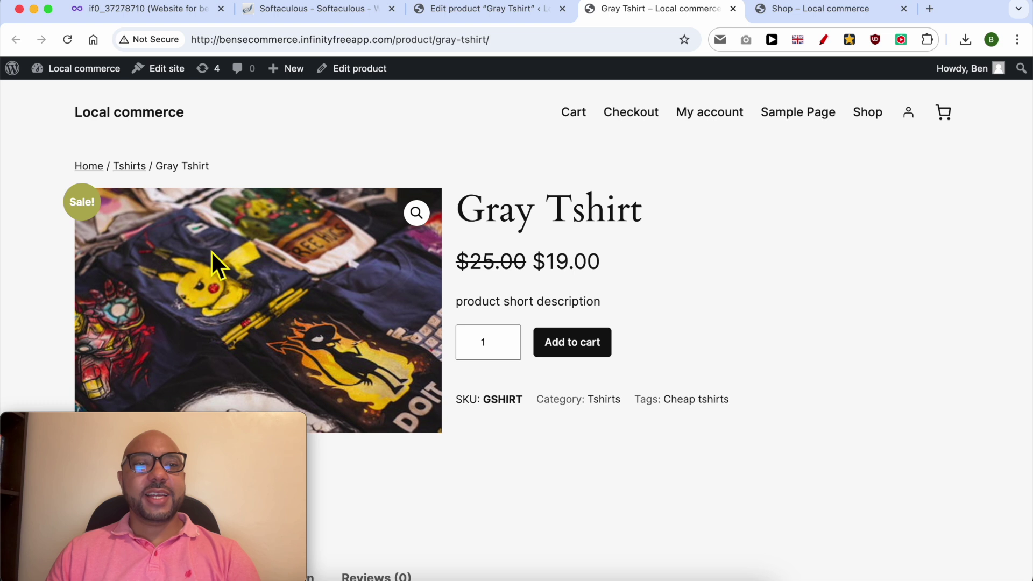
Display the WORK HARD gallery thumbnail as the main product image on the storefront
scroll(465, 245, "down", 3)
scroll(475, 248, "up", 3)
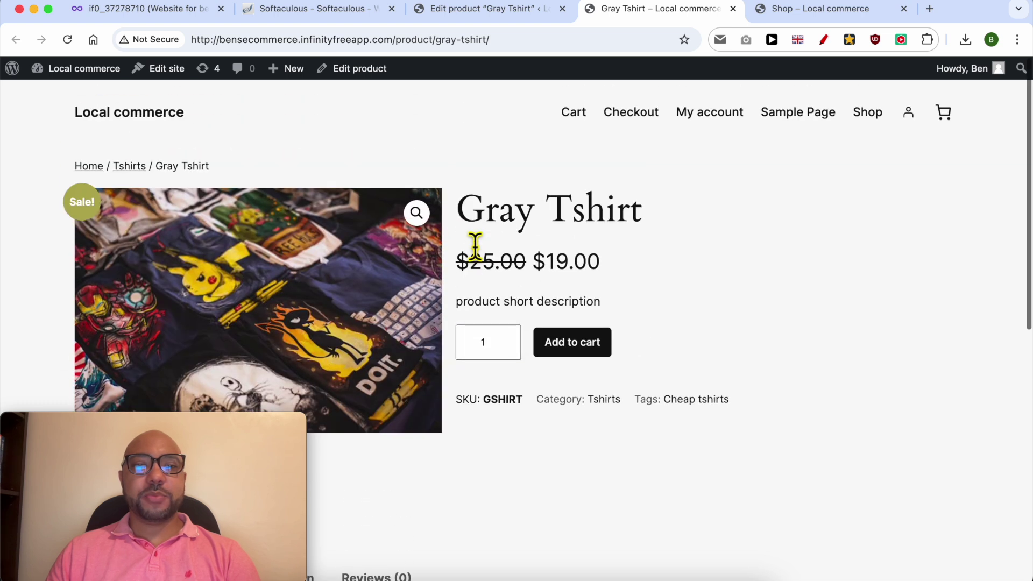
left_click_drag(211, 425, 970, 424)
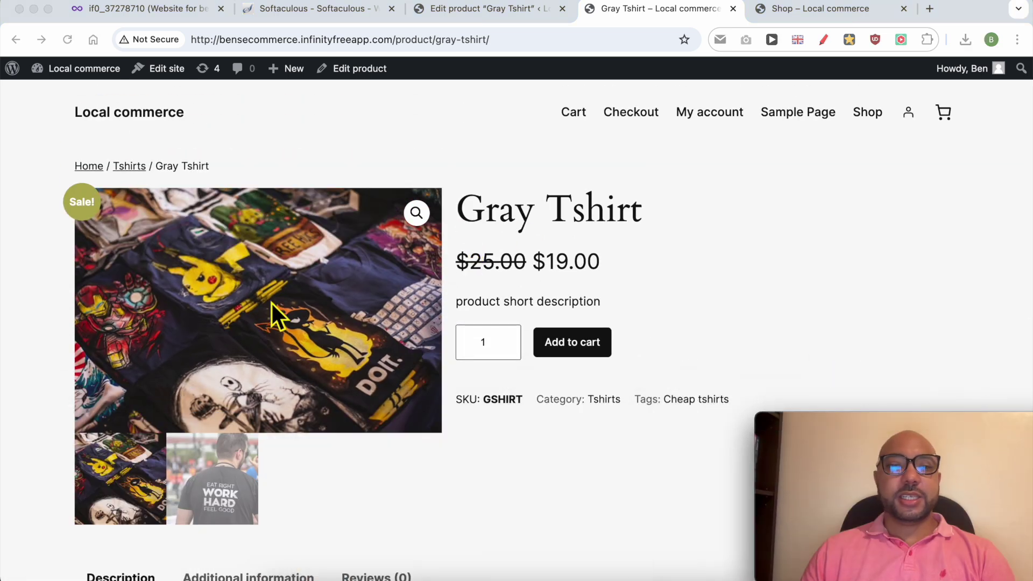
left_click(183, 468)
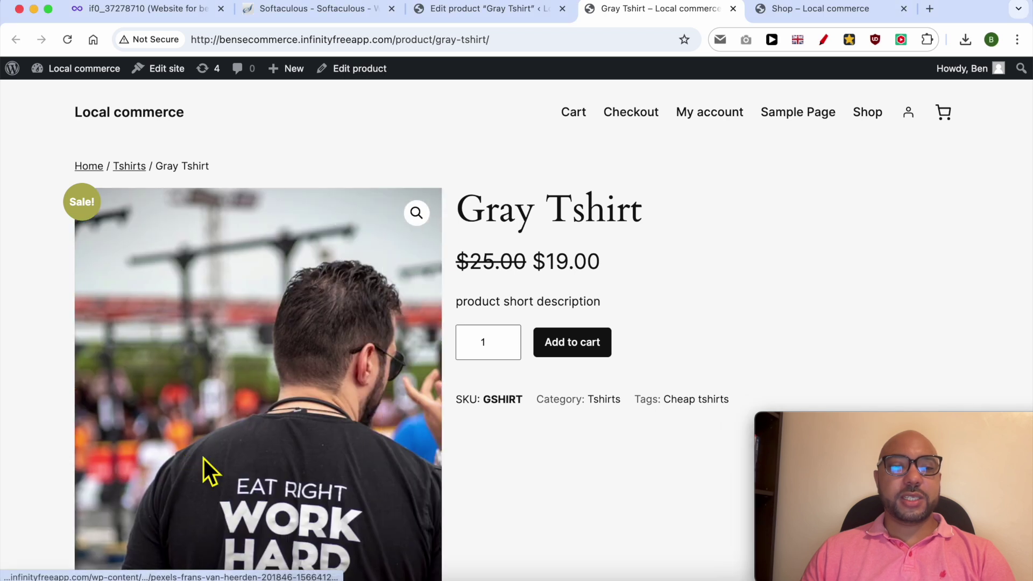
Highlight the title, $25.00 and $19.00 prices, short description and SKU GSHIRT for review
scroll(269, 377, "down", 1)
triple_click(572, 188)
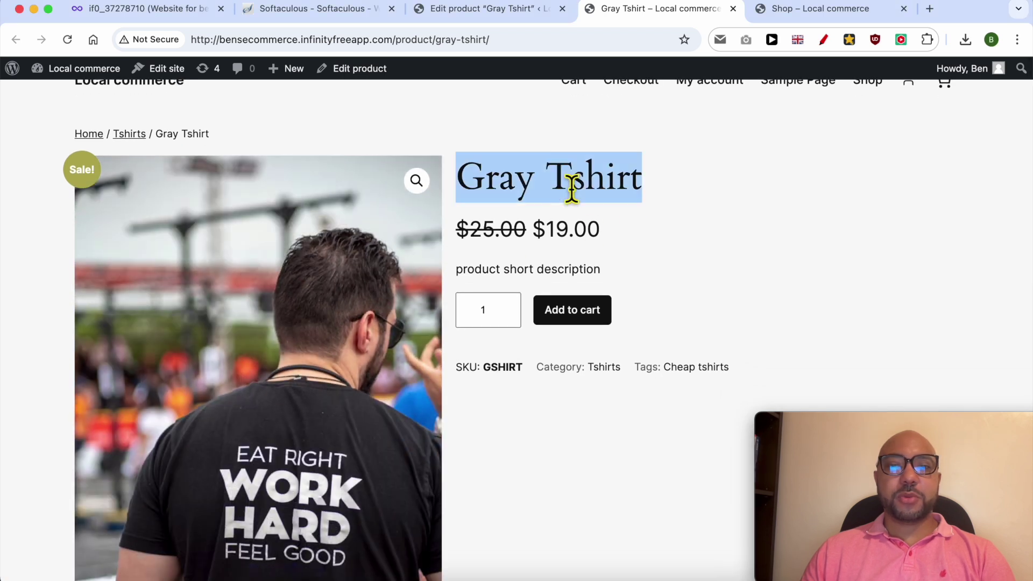
double_click(486, 237)
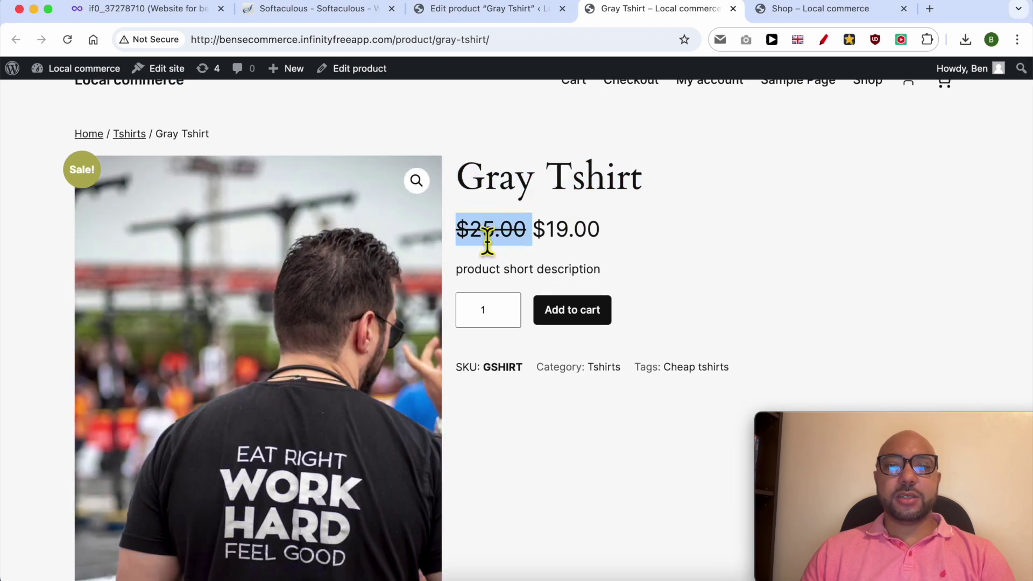
left_click(592, 242)
double_click(591, 240)
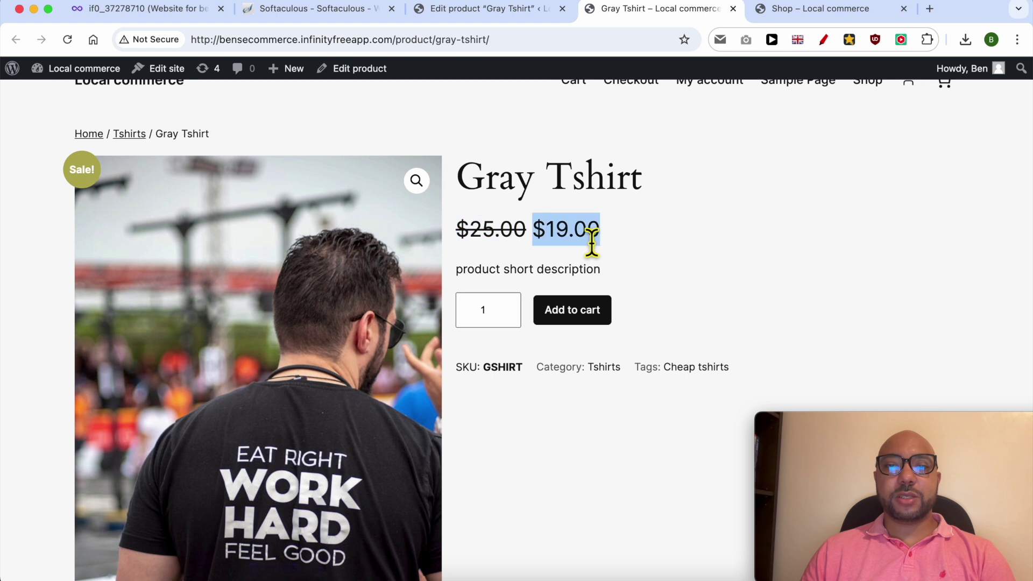
triple_click(507, 280)
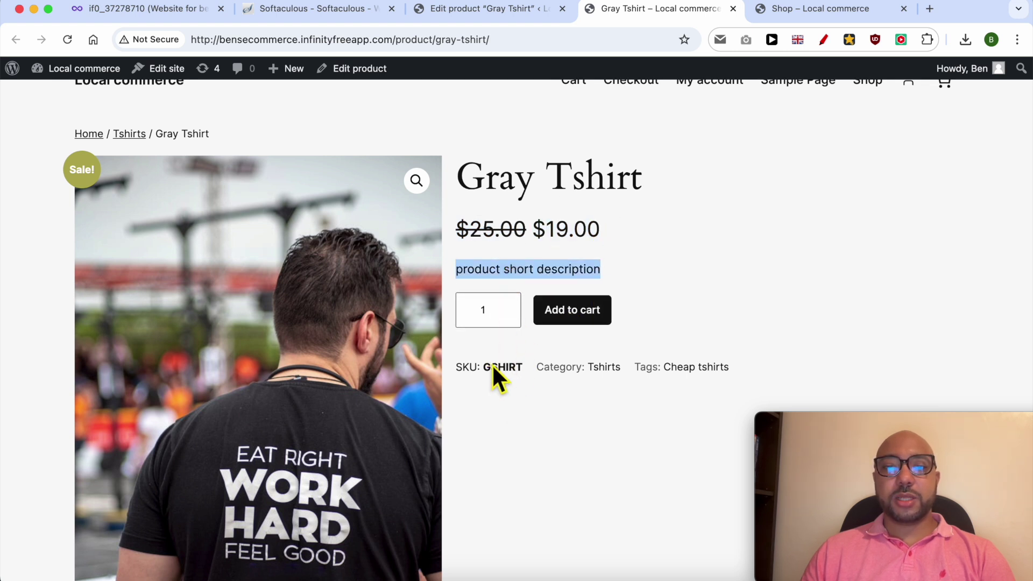
triple_click(478, 380)
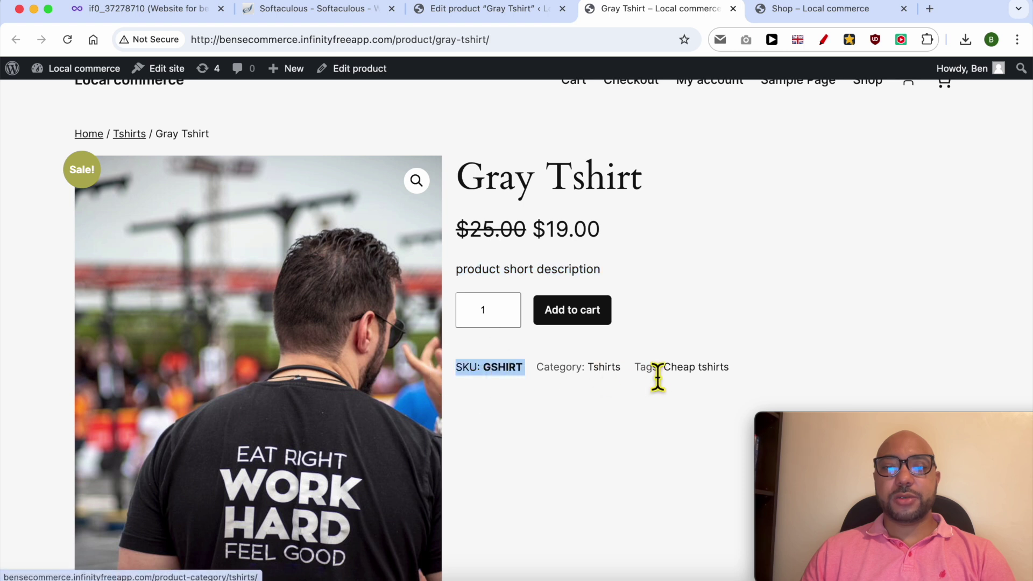
scroll(753, 323, "down", 4)
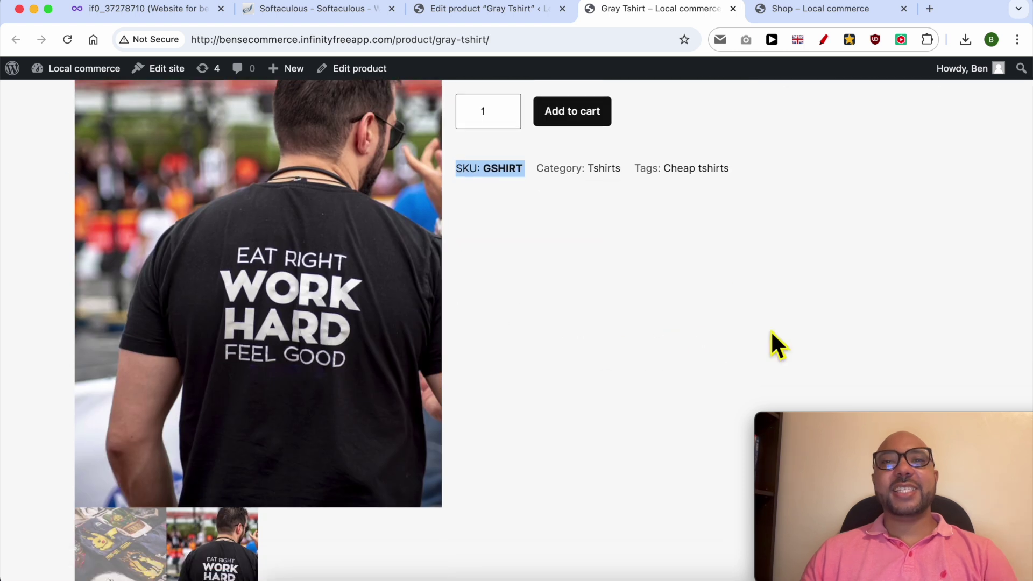